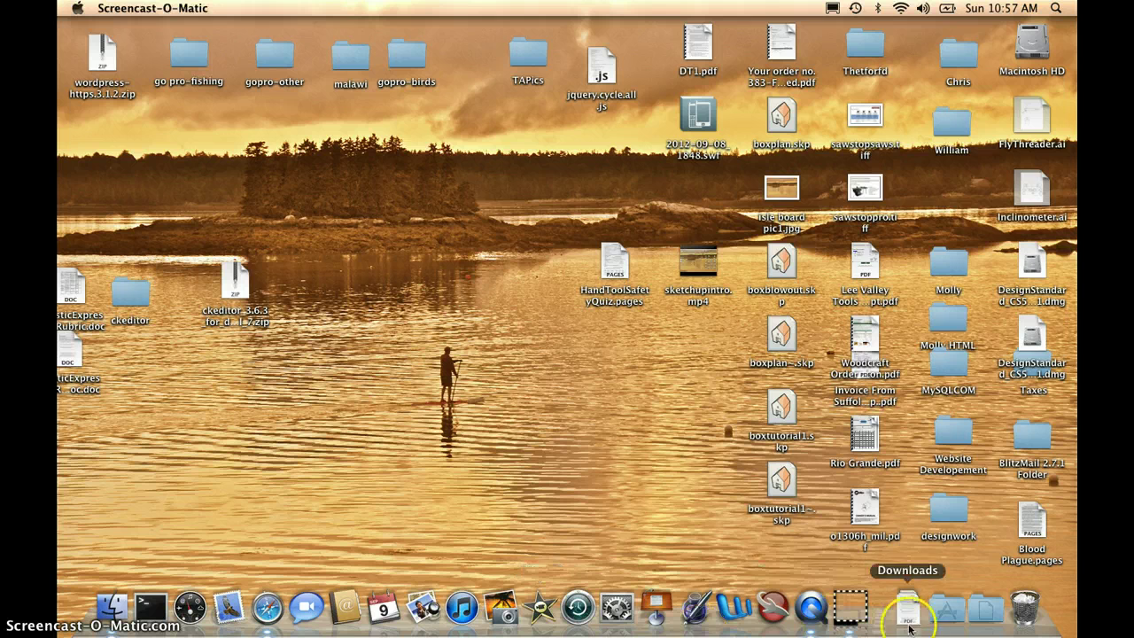
# - Open Google SketchUp 8 and start a new model with the Product Design and Woodworking - Inches template
pyautogui.click(945, 609)
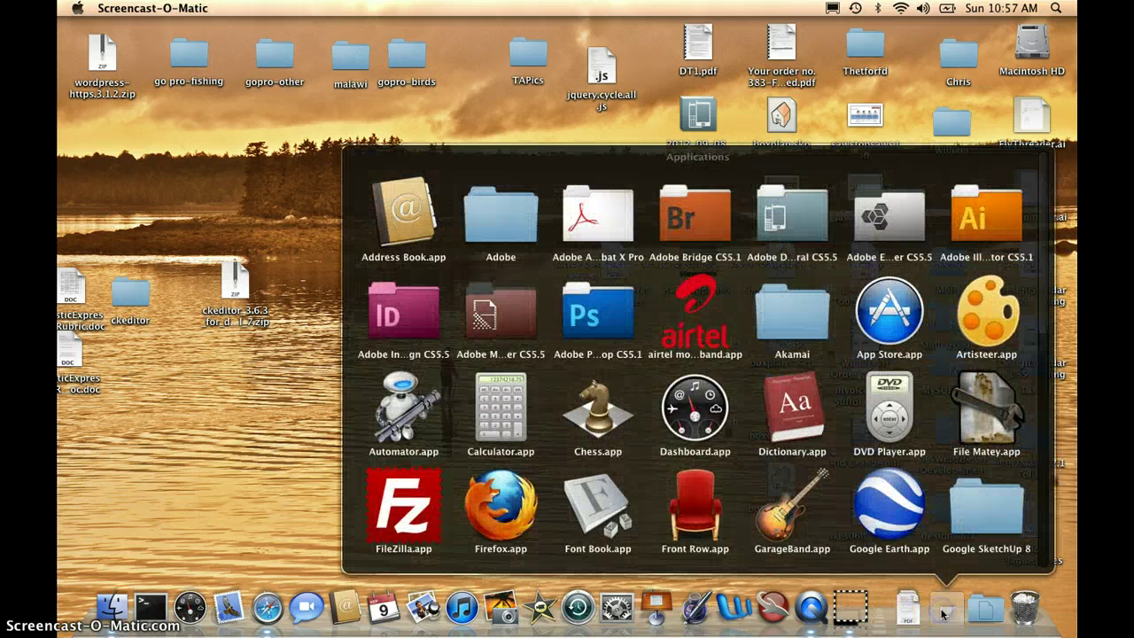
pyautogui.click(985, 516)
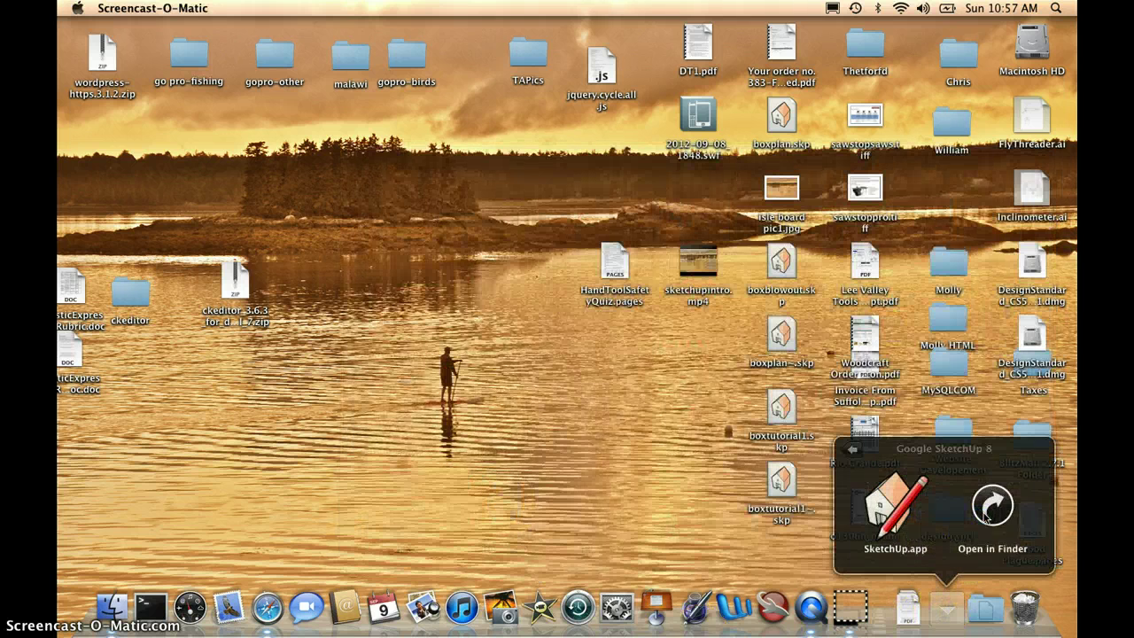
pyautogui.click(890, 505)
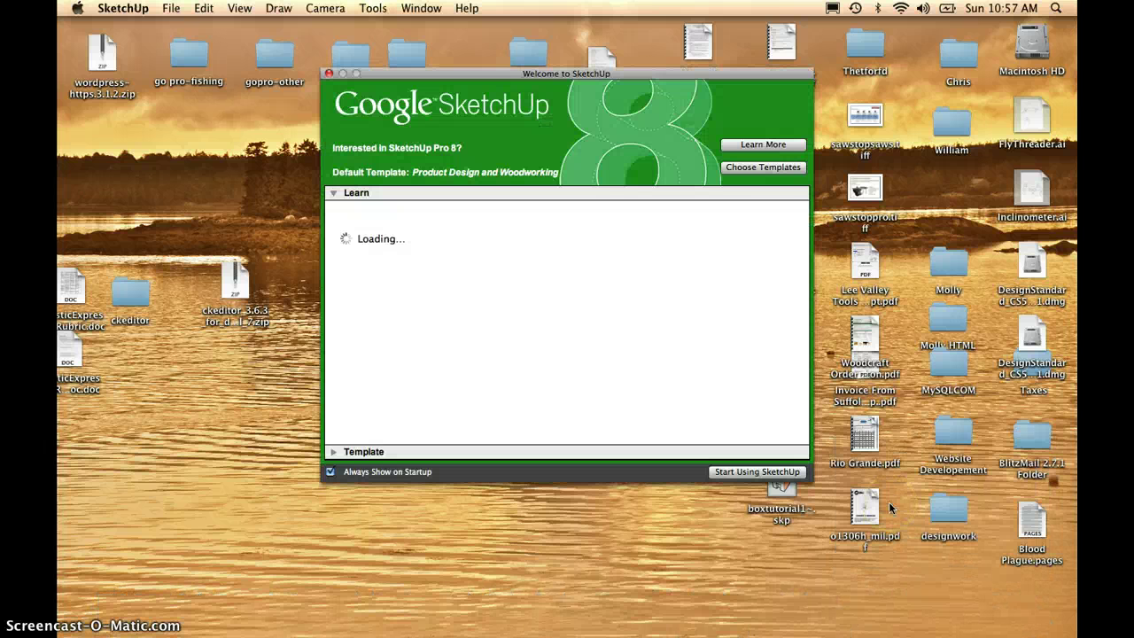
pyautogui.click(763, 169)
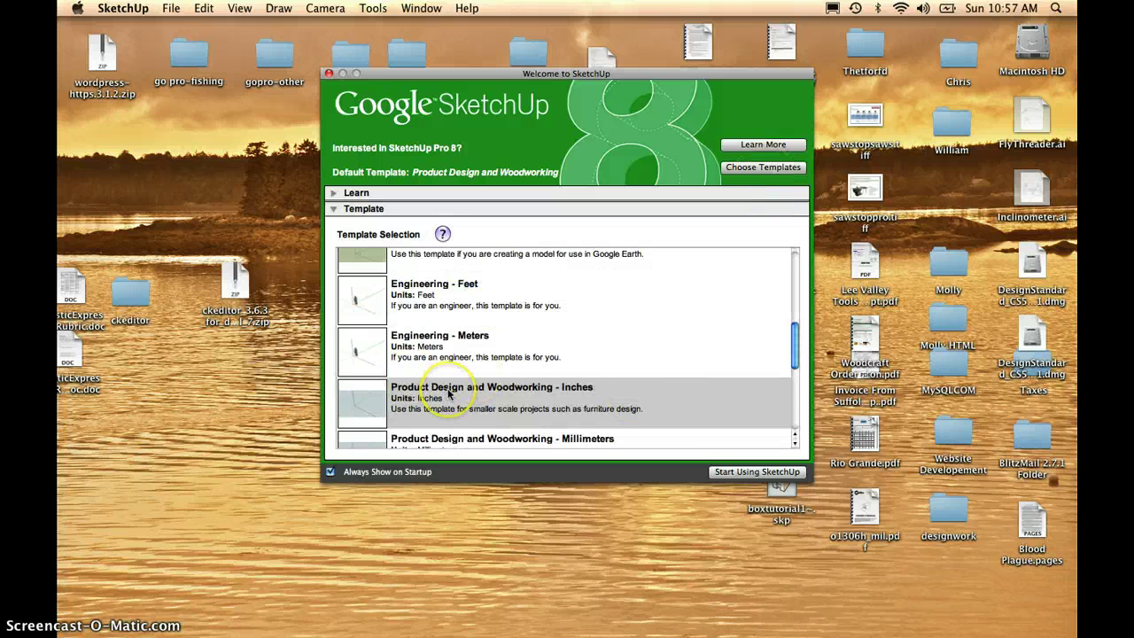
pyautogui.click(361, 399)
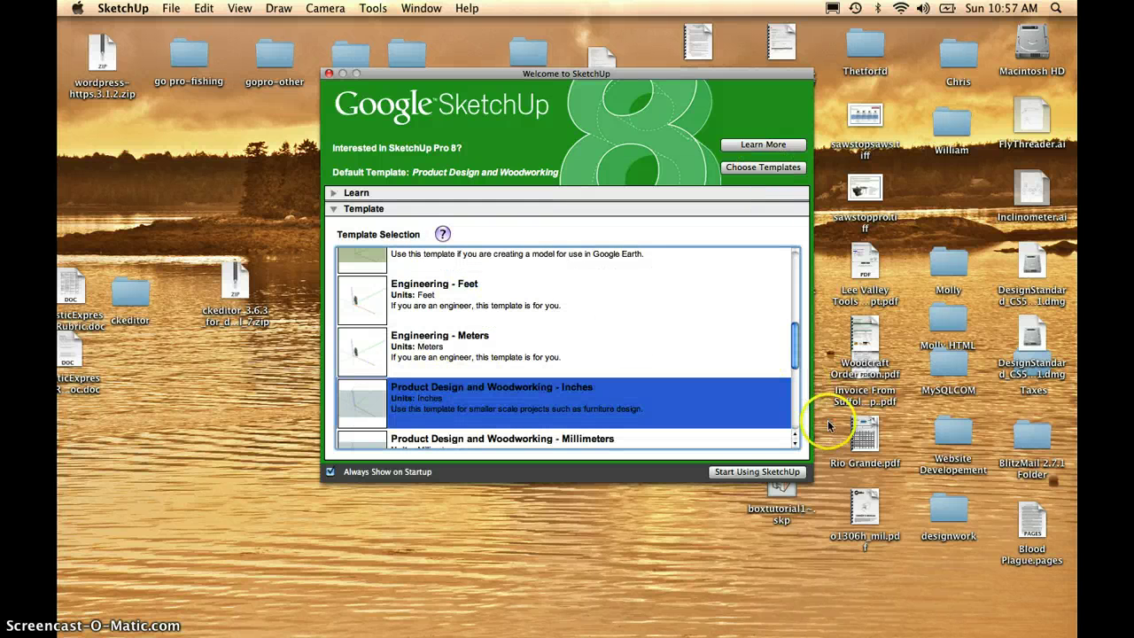
pyautogui.click(763, 472)
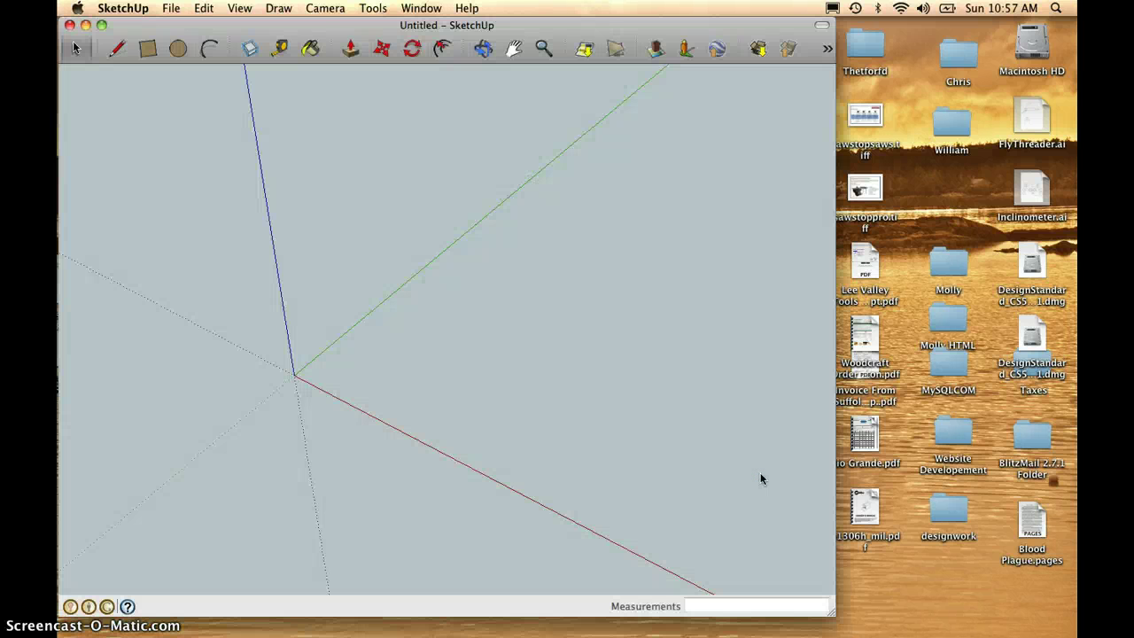
# - Show the Large Tool Set palette in the modelling window
pyautogui.click(241, 9)
pyautogui.moveTo(346, 26)
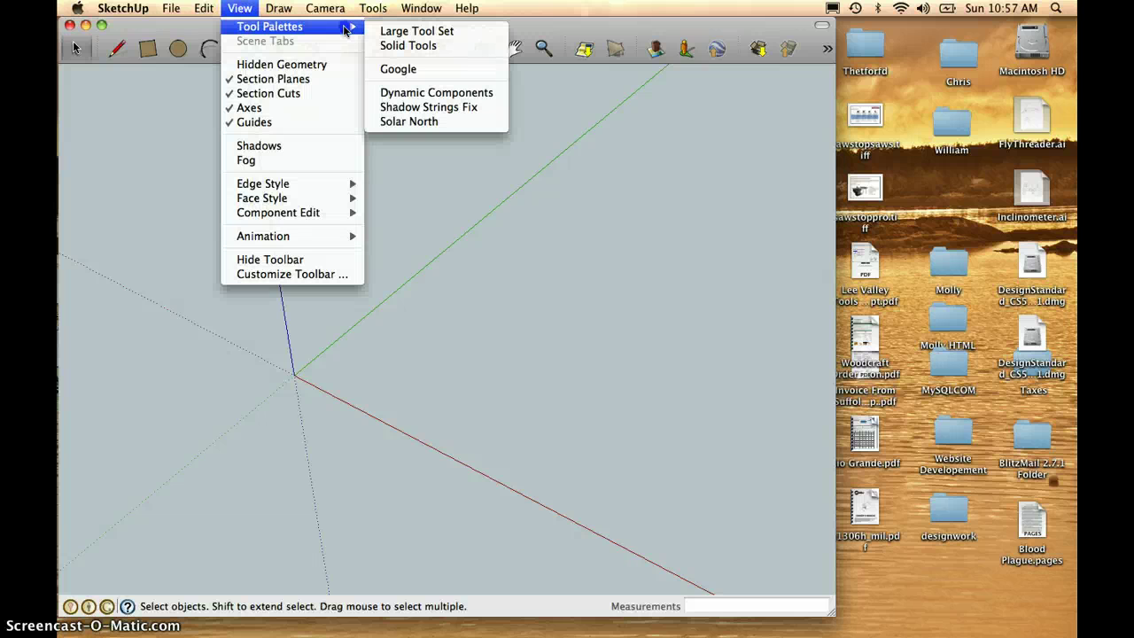
pyautogui.click(403, 31)
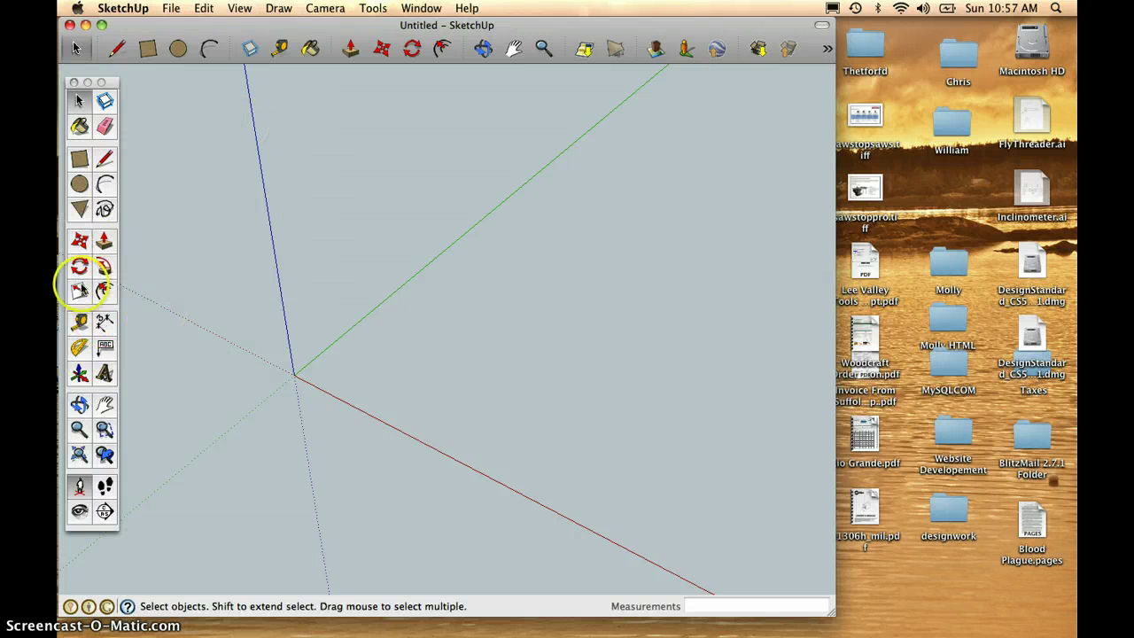
# - Draw a 3 by 5 inch rectangle on the ground plane with its first corner at the origin
pyautogui.click(79, 164)
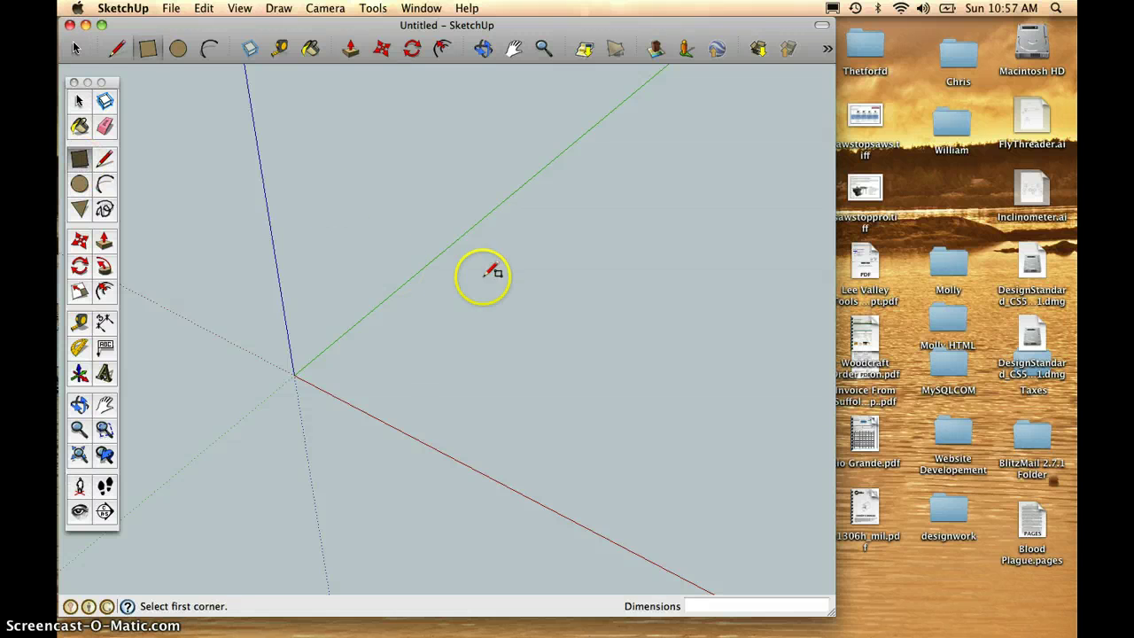
pyautogui.click(294, 374)
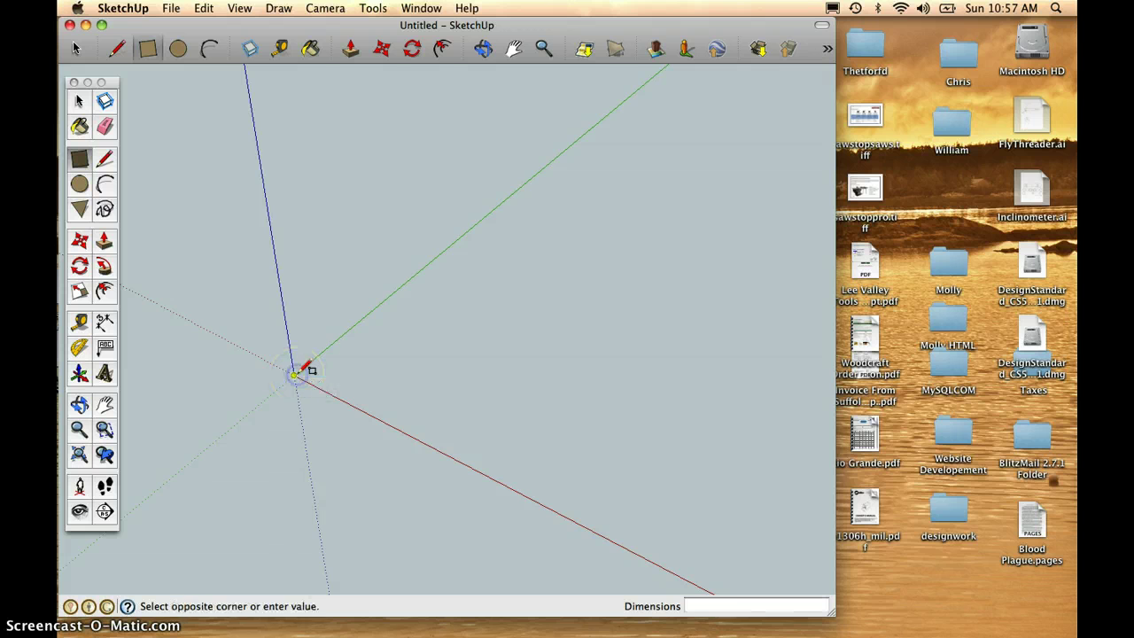
pyautogui.click(428, 342)
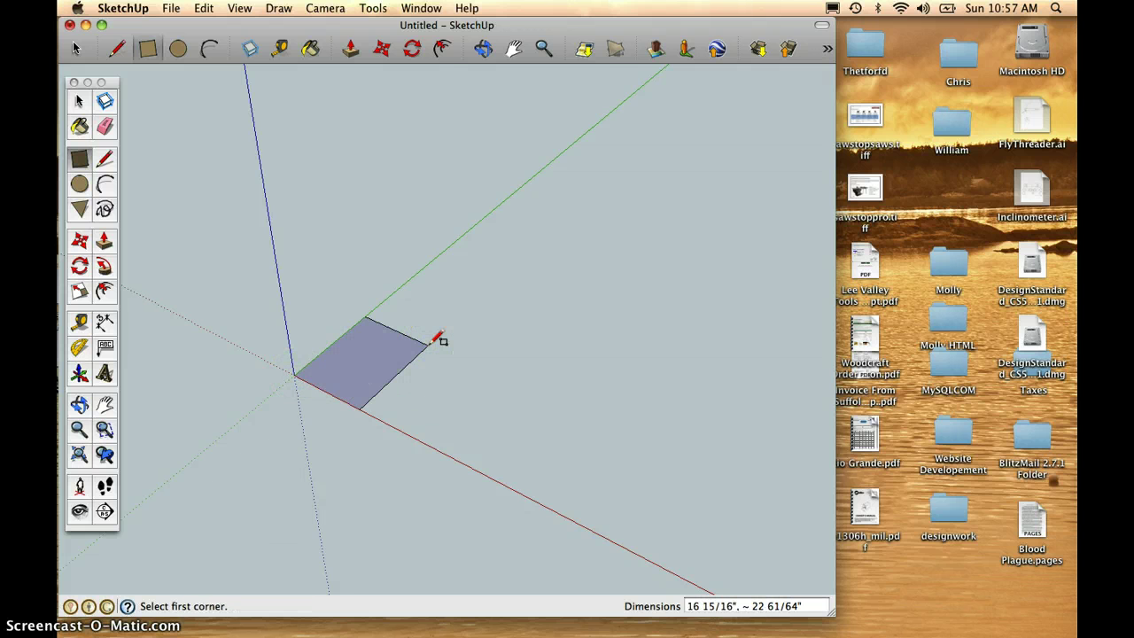
pyautogui.write('3.5')
pyautogui.press('Return')
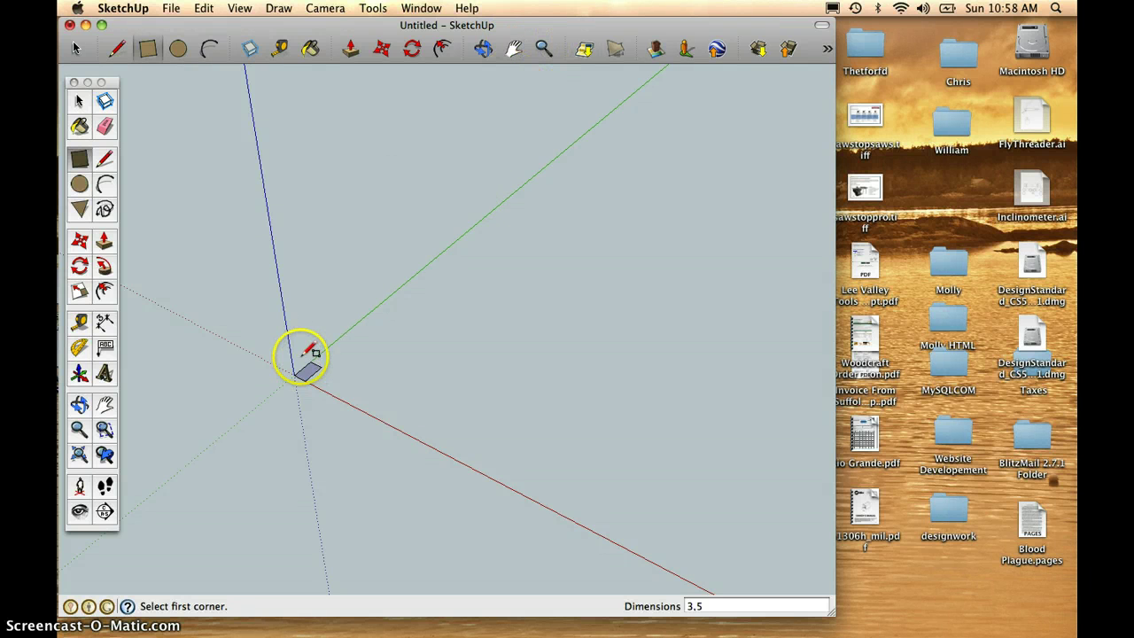
# - Push/Pull the rectangle upward by 2.5 inches to form a solid block
pyautogui.scroll(1, 317, 361)
pyautogui.scroll(5, 317, 360)
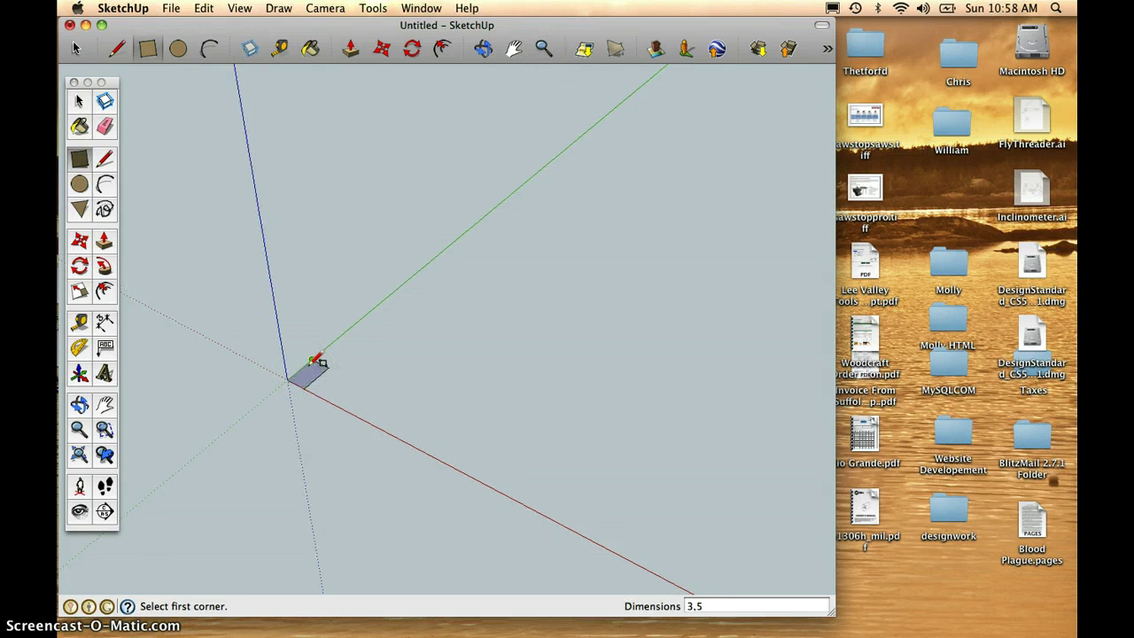
pyautogui.scroll(4, 317, 360)
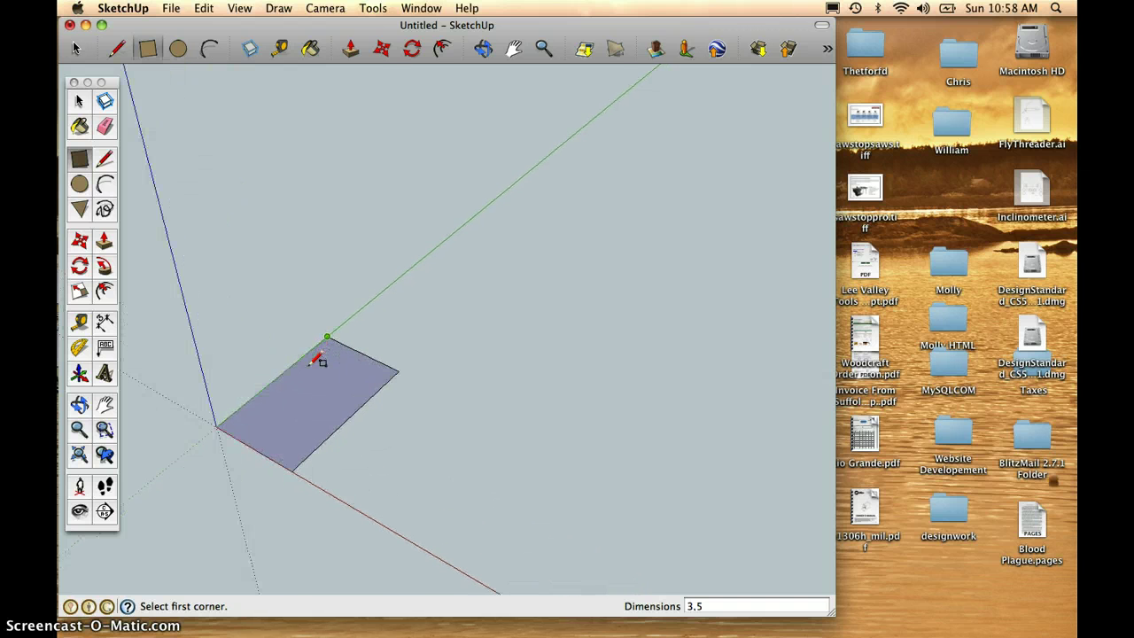
pyautogui.click(514, 50)
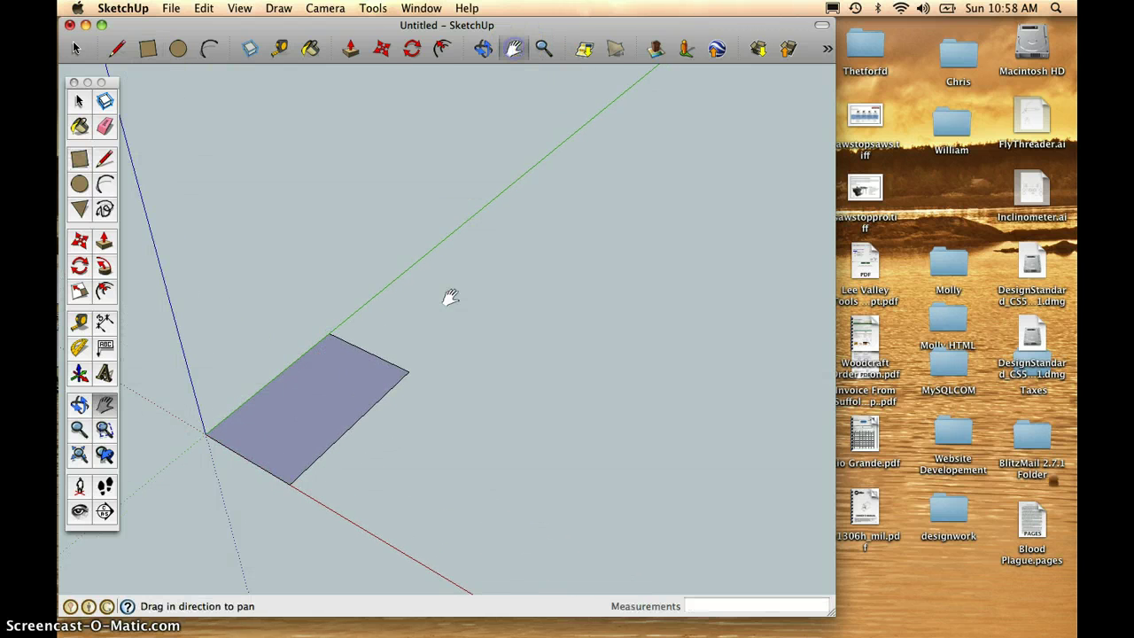
pyautogui.moveTo(319, 451); pyautogui.dragTo(457, 418)
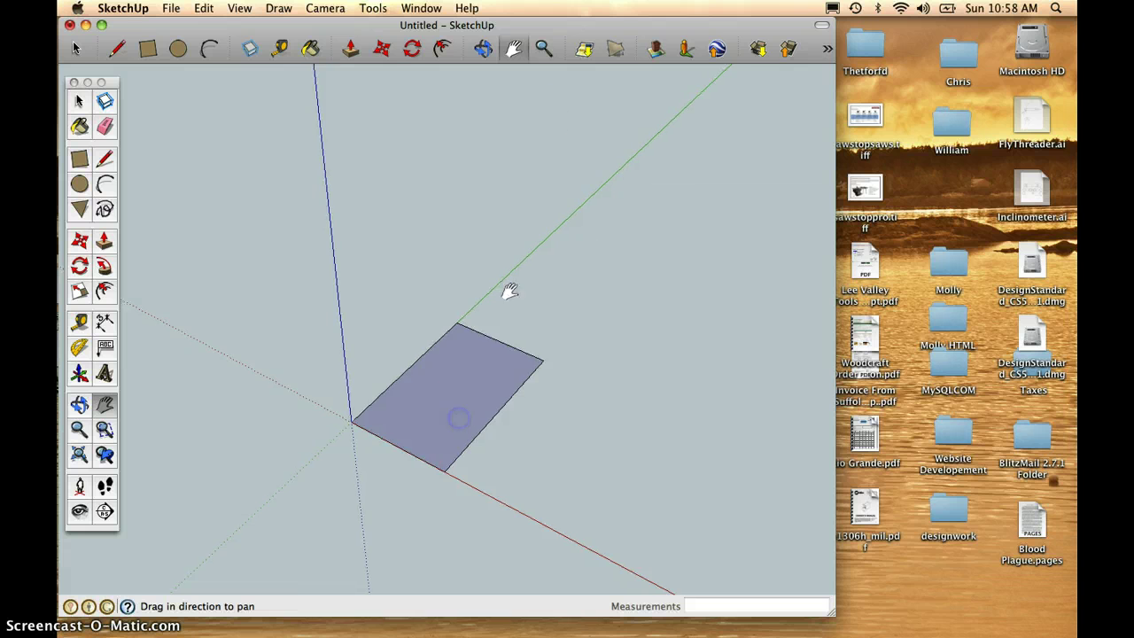
pyautogui.scroll(2, 478, 362)
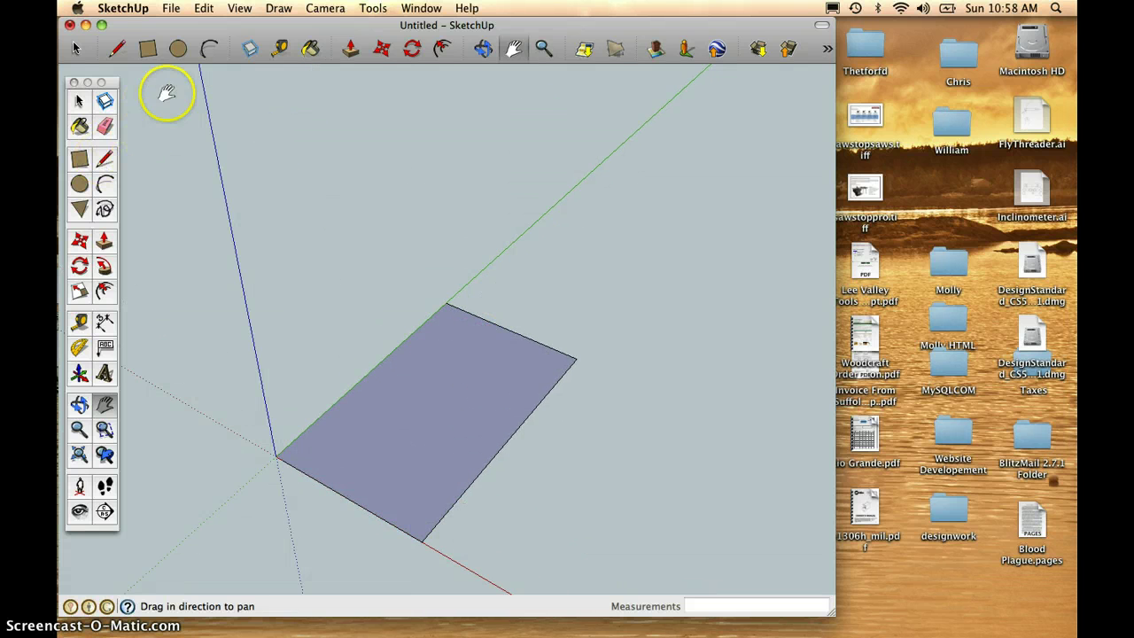
pyautogui.click(351, 50)
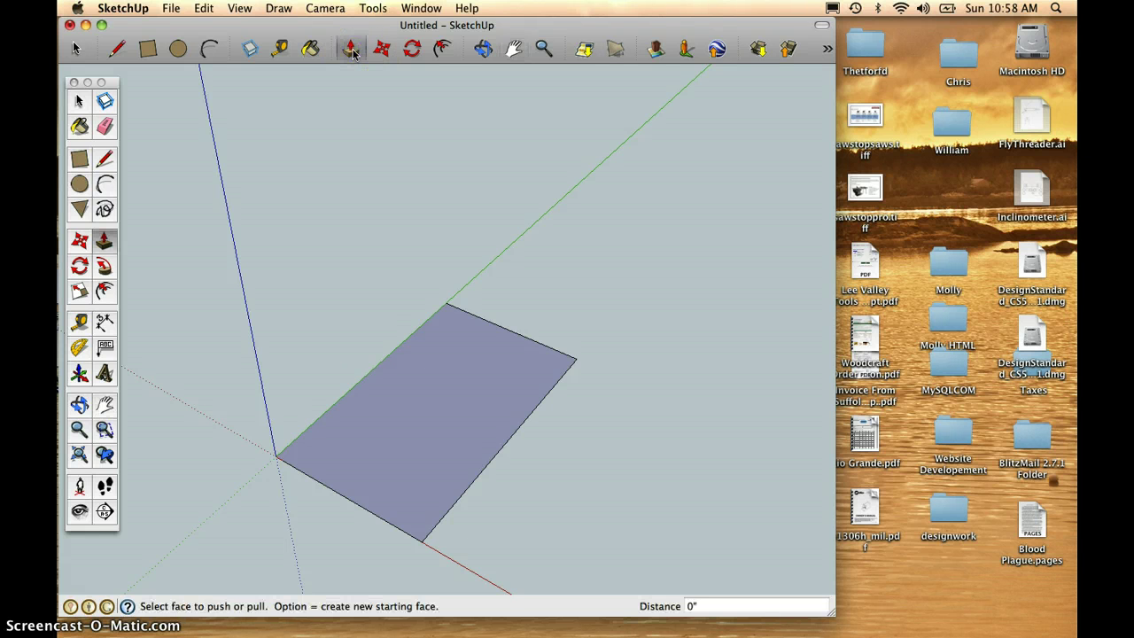
pyautogui.click(424, 427)
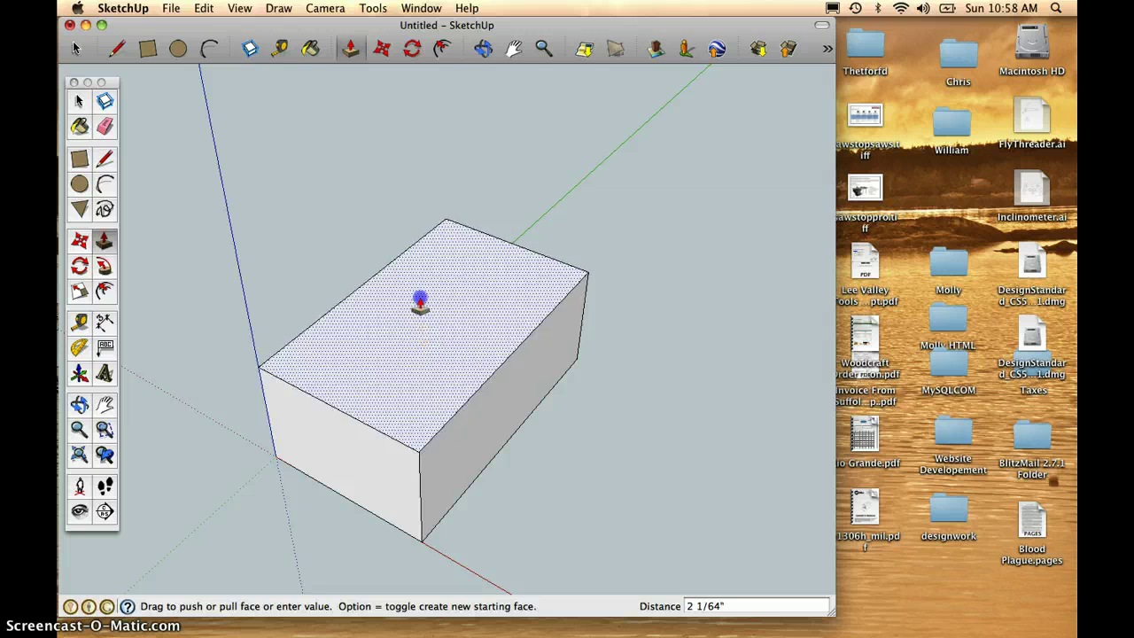
pyautogui.click(418, 263)
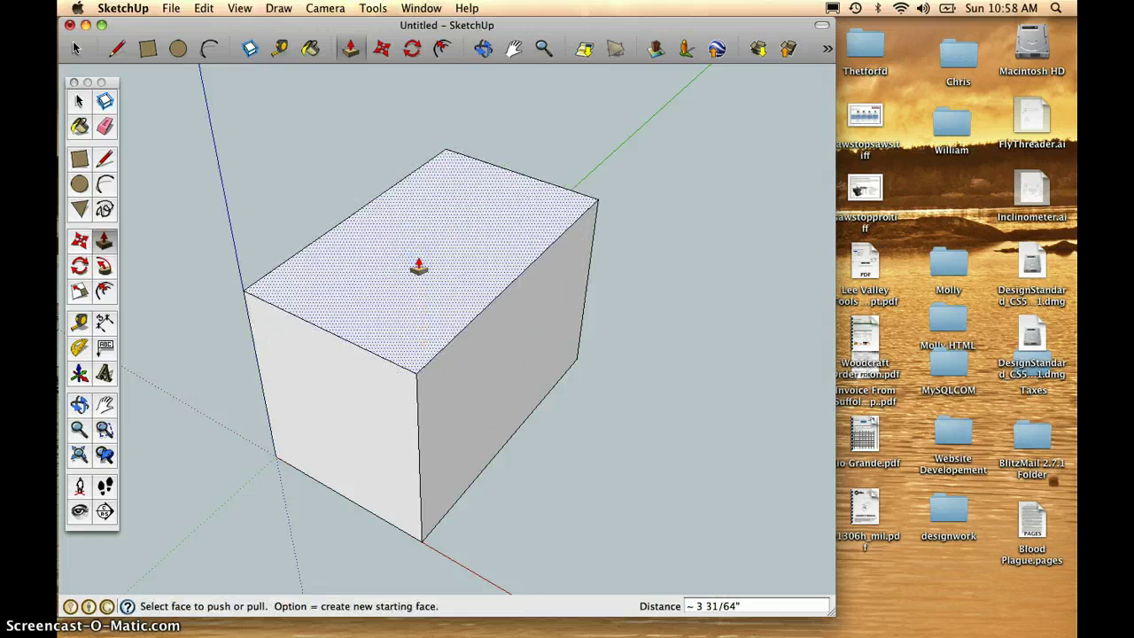
pyautogui.write('2.5')
pyautogui.press('Return')
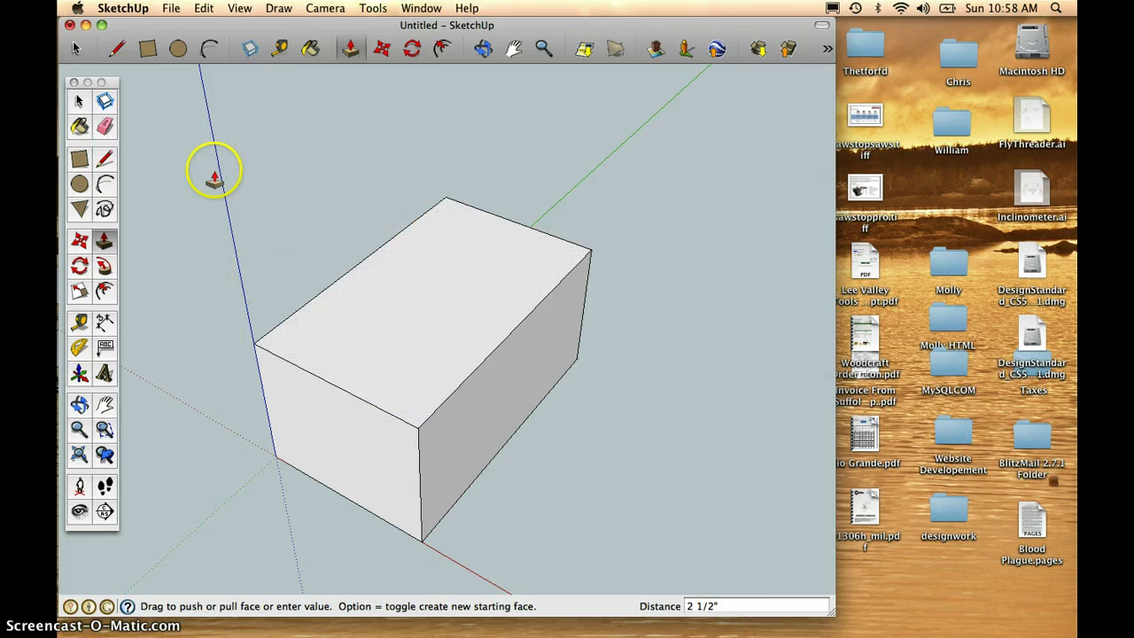
# - Offset the outline of the block's top face inward by 1/2 inch
pyautogui.click(104, 291)
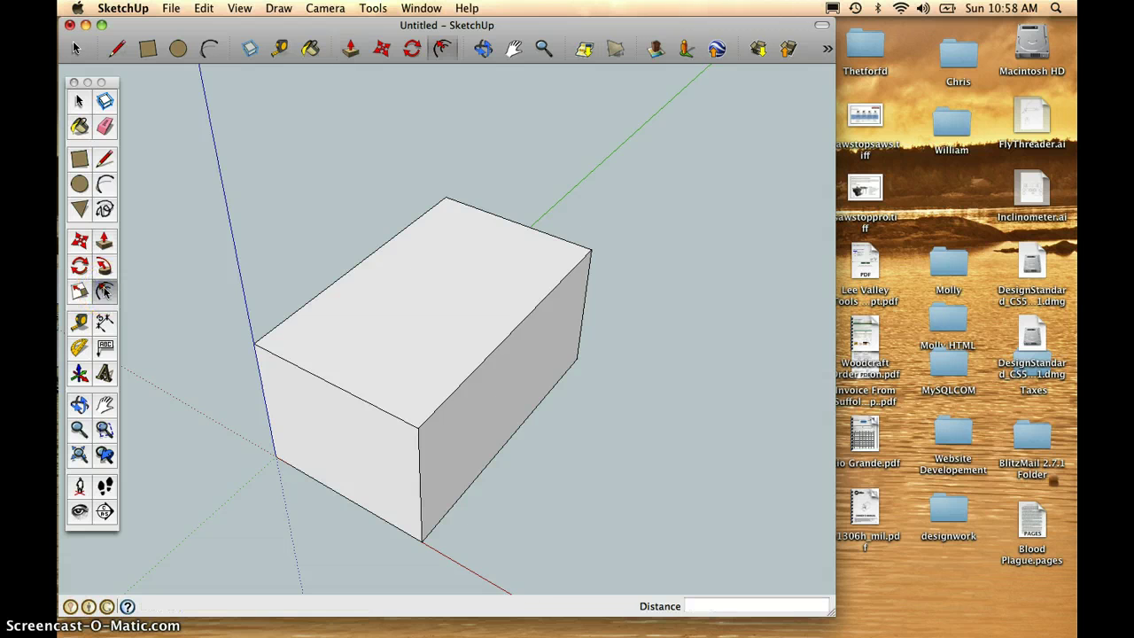
pyautogui.click(379, 281)
pyautogui.moveTo(379, 281)
pyautogui.mouseDown()
pyautogui.moveTo(398, 297)
pyautogui.moveTo(373, 283)
pyautogui.mouseUp()
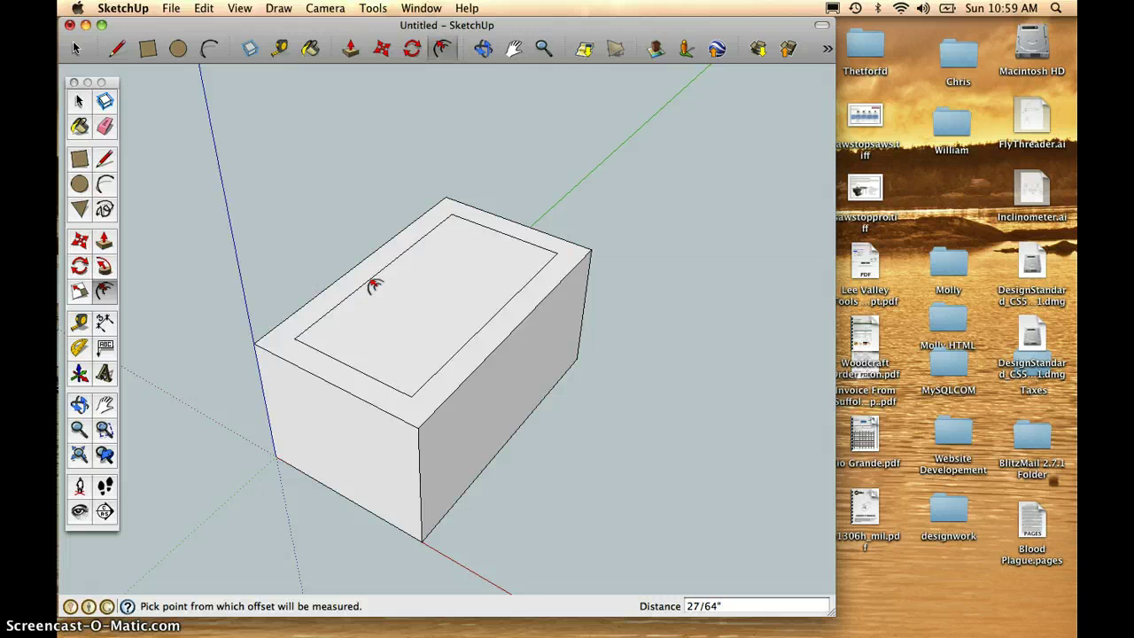
pyautogui.write('1/2')
pyautogui.press('Return')
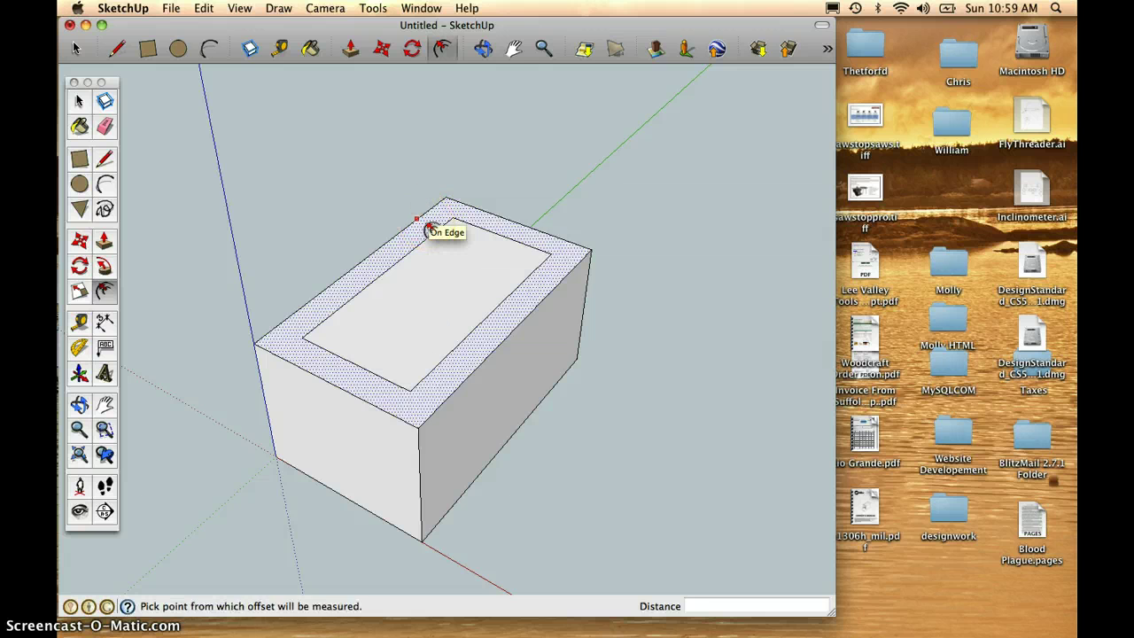
# - Push/Pull the inner rectangle of the top face down by 2 inches to hollow out the box
pyautogui.click(350, 49)
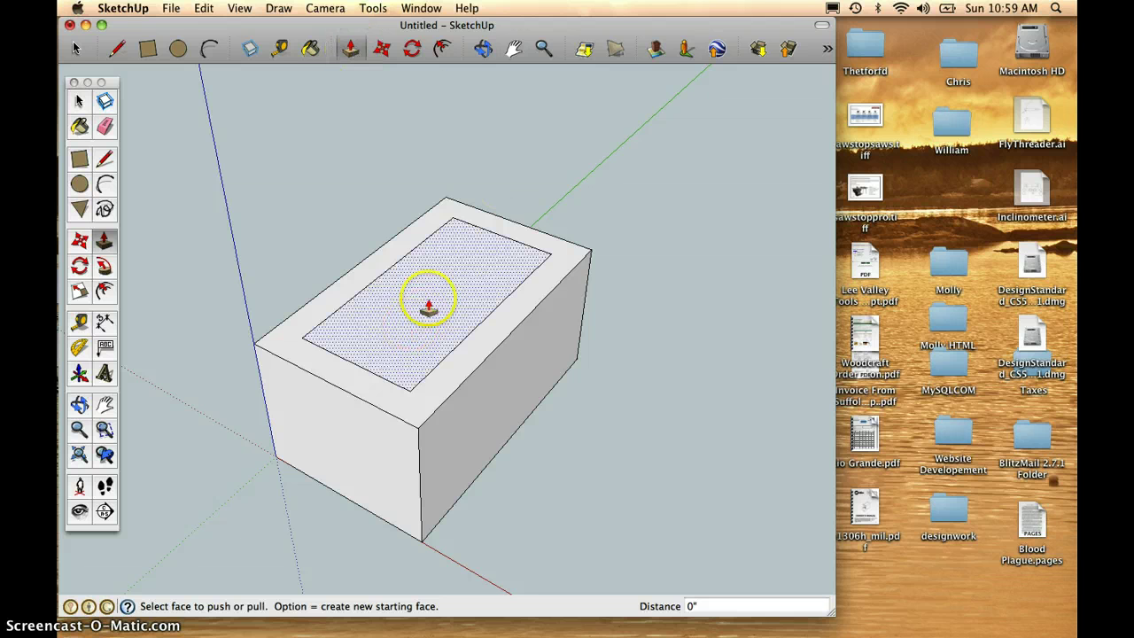
pyautogui.moveTo(431, 305); pyautogui.dragTo(425, 374)
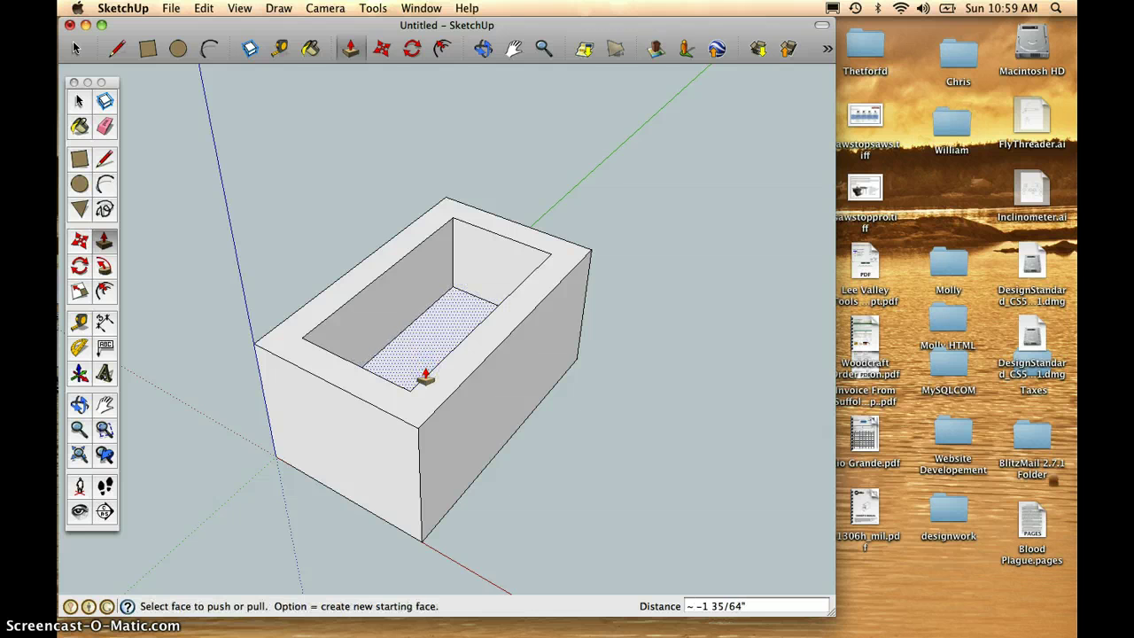
pyautogui.write('2')
pyautogui.press('Return')
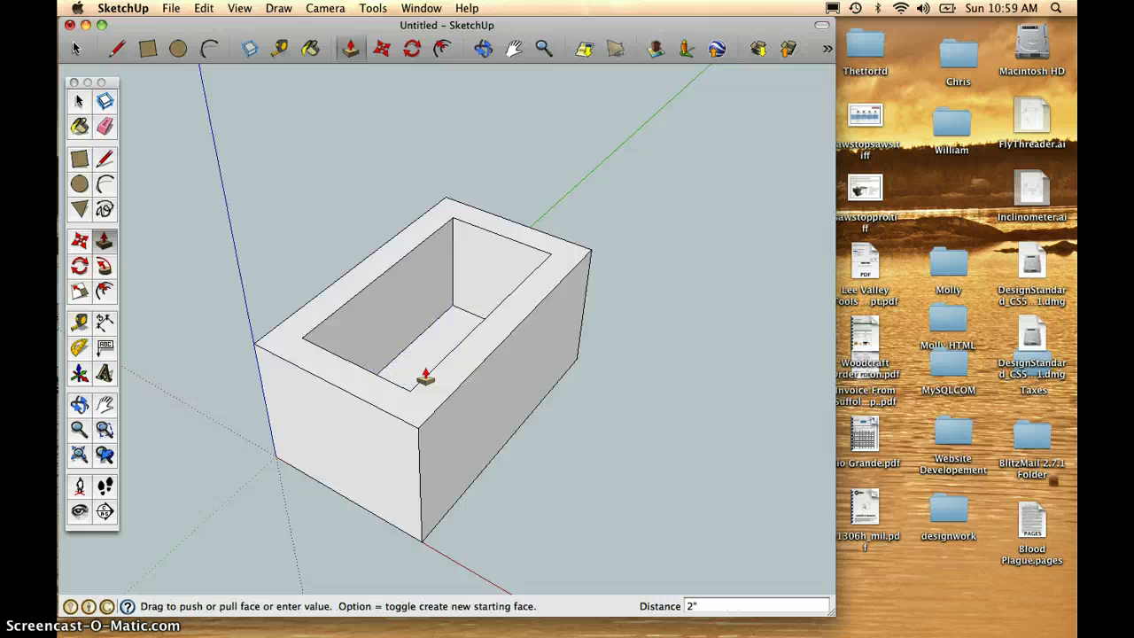
# - Offset the outline of the box's bottom face inward by 0.5 inch
pyautogui.click(483, 49)
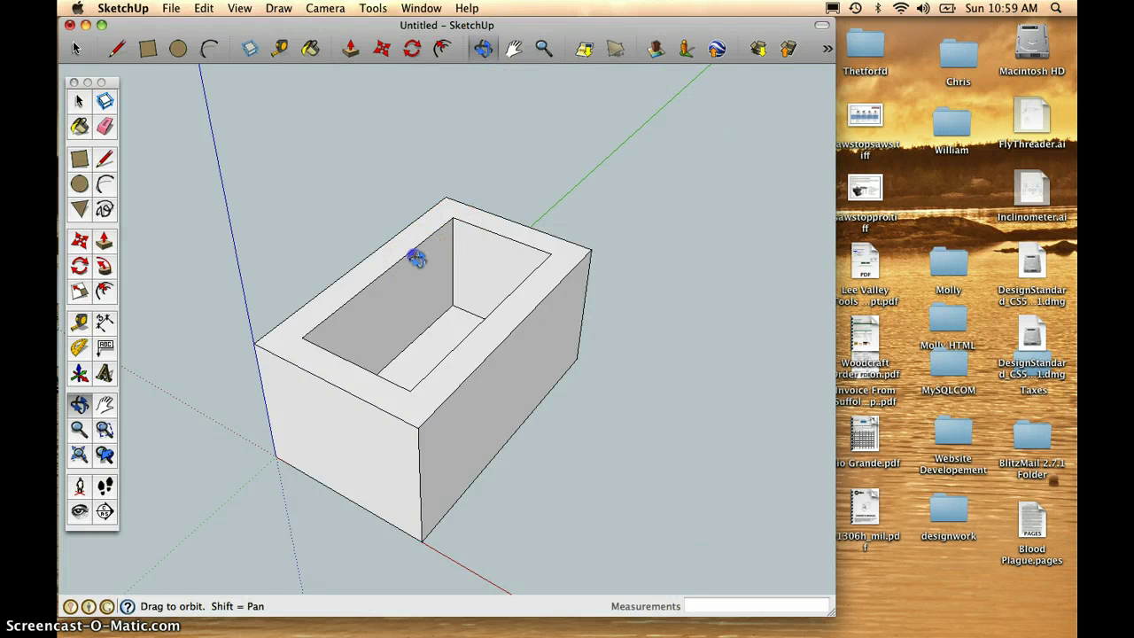
pyautogui.moveTo(415, 255); pyautogui.dragTo(346, 80)
pyautogui.moveTo(398, 328); pyautogui.dragTo(404, 145)
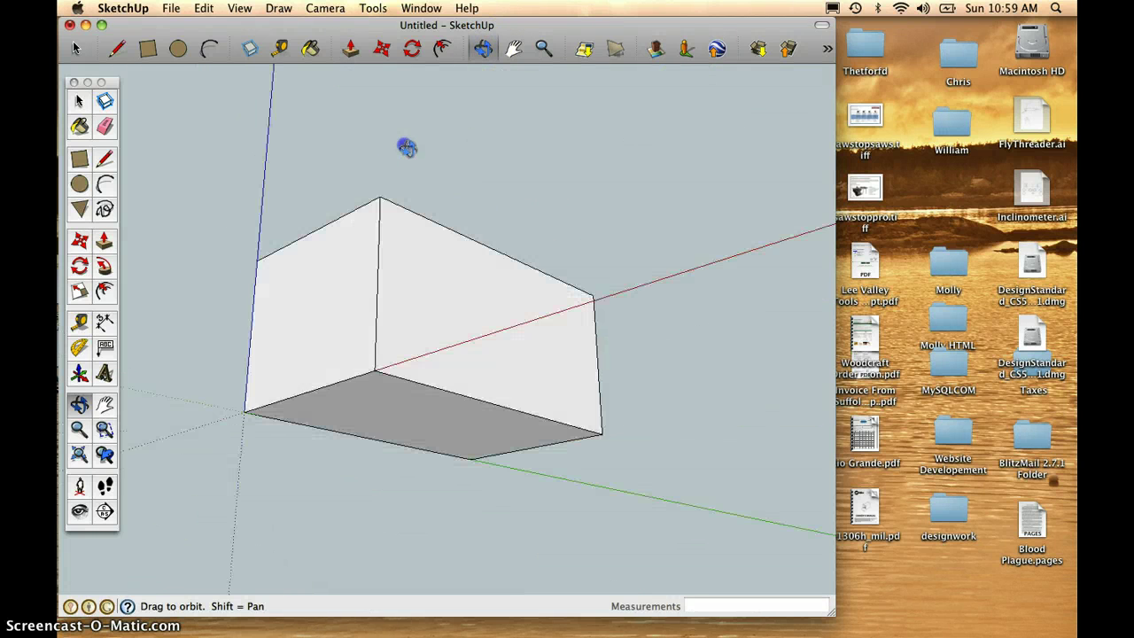
pyautogui.moveTo(424, 235); pyautogui.dragTo(431, 161)
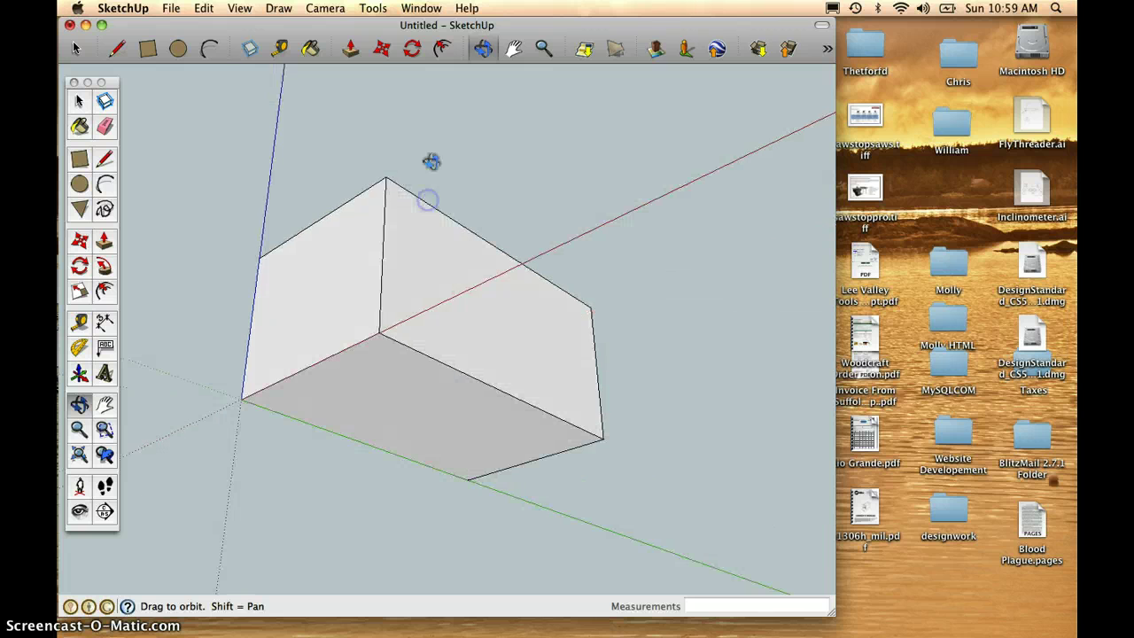
pyautogui.click(324, 9)
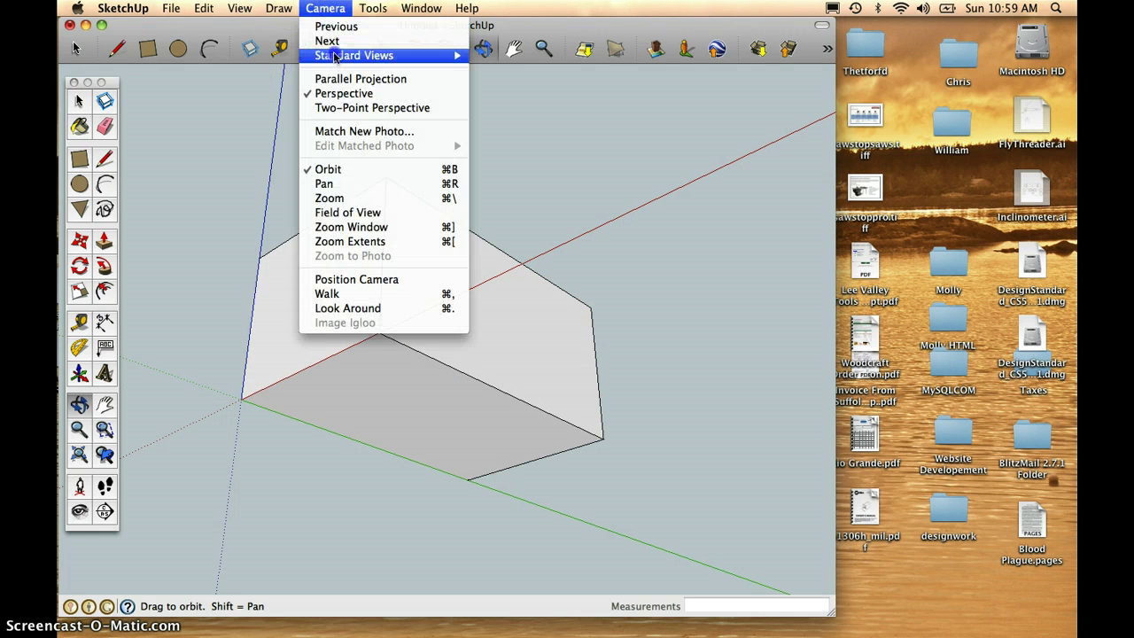
pyautogui.moveTo(344, 56)
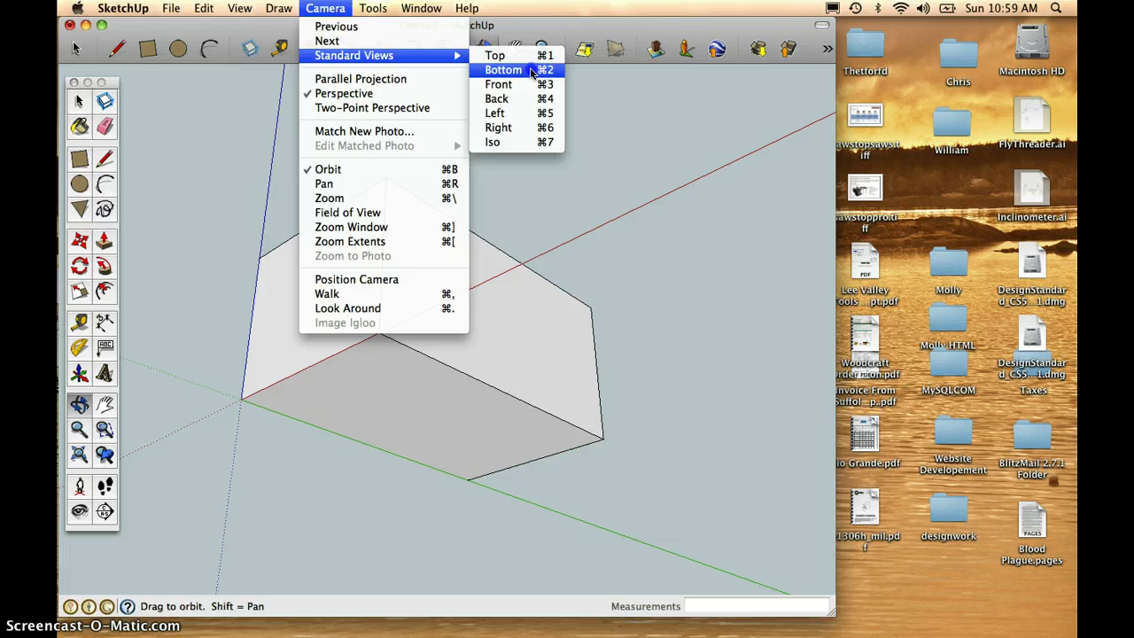
pyautogui.click(531, 70)
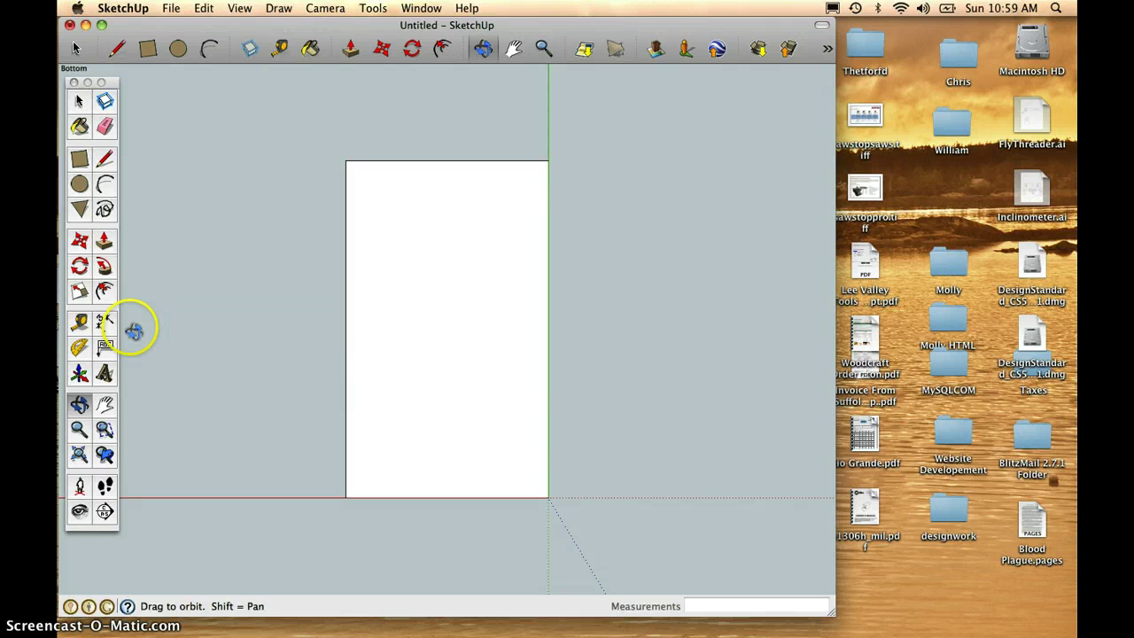
pyautogui.click(104, 291)
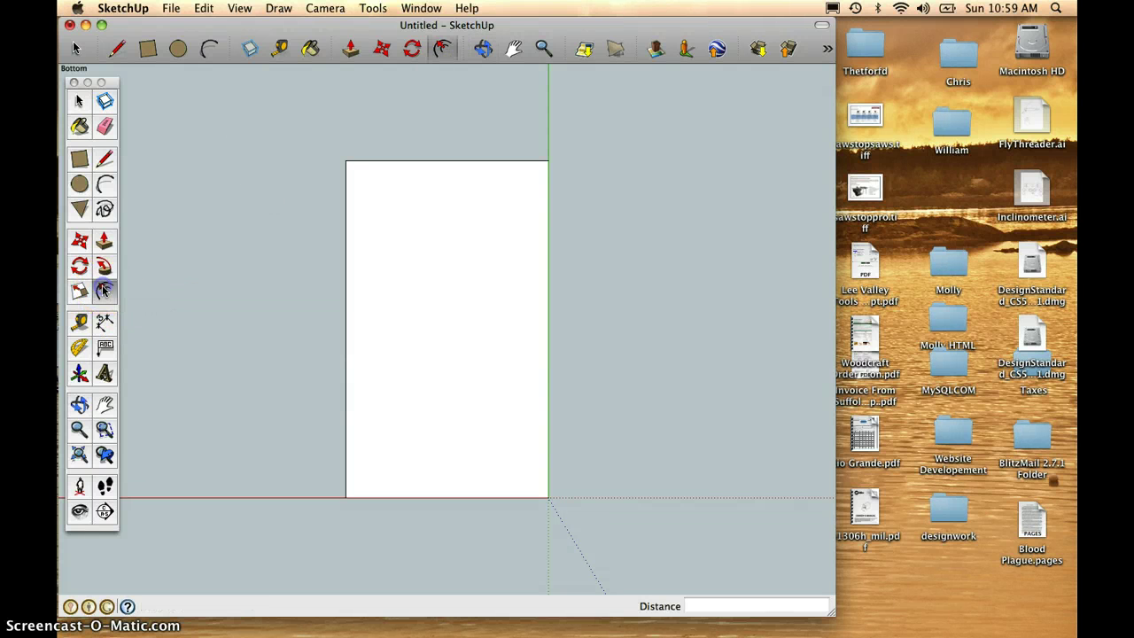
pyautogui.click(378, 314)
pyautogui.click(380, 318)
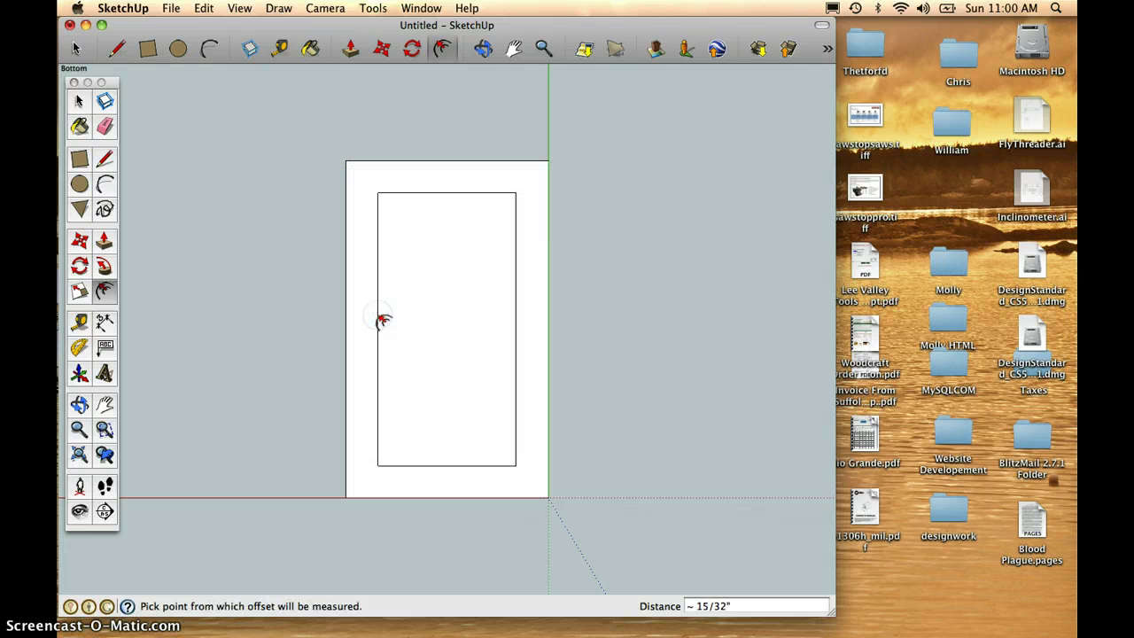
pyautogui.write('.5')
pyautogui.press('Return')
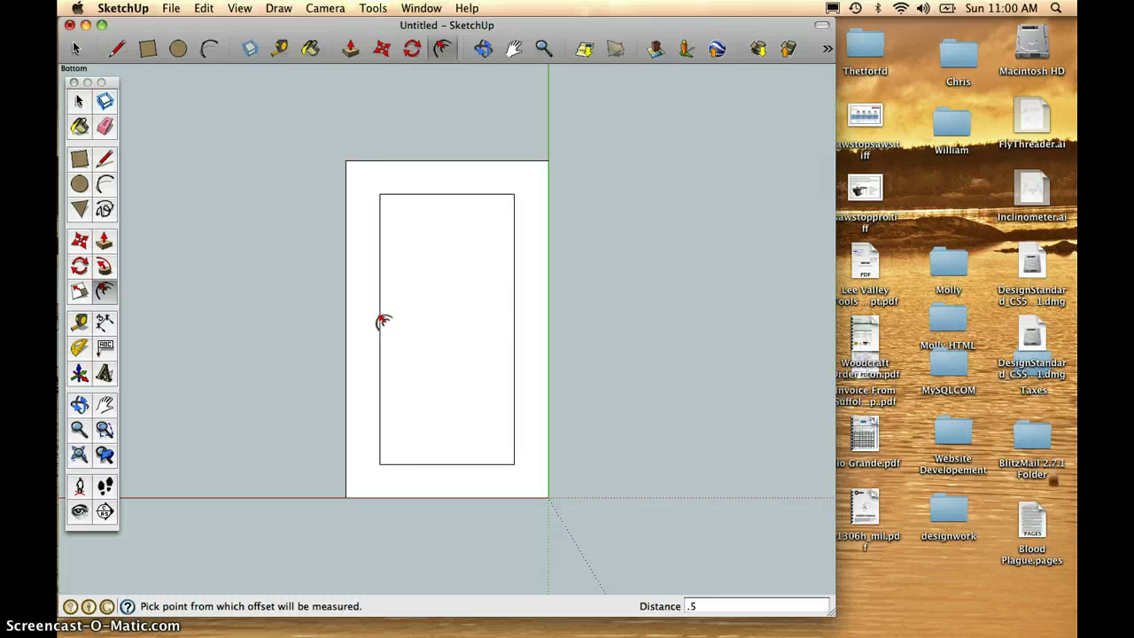
# - Push/Pull the inner rectangle of the bottom face 1/4 inch into the box to form a shallow recess
pyautogui.click(351, 50)
pyautogui.click(448, 326)
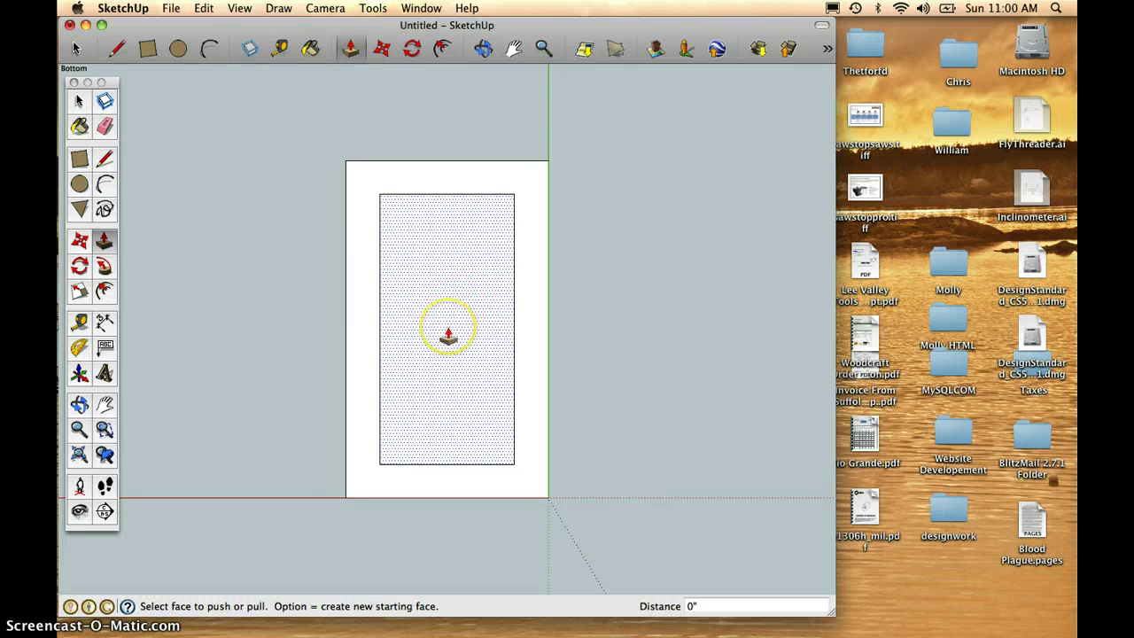
pyautogui.click(448, 332)
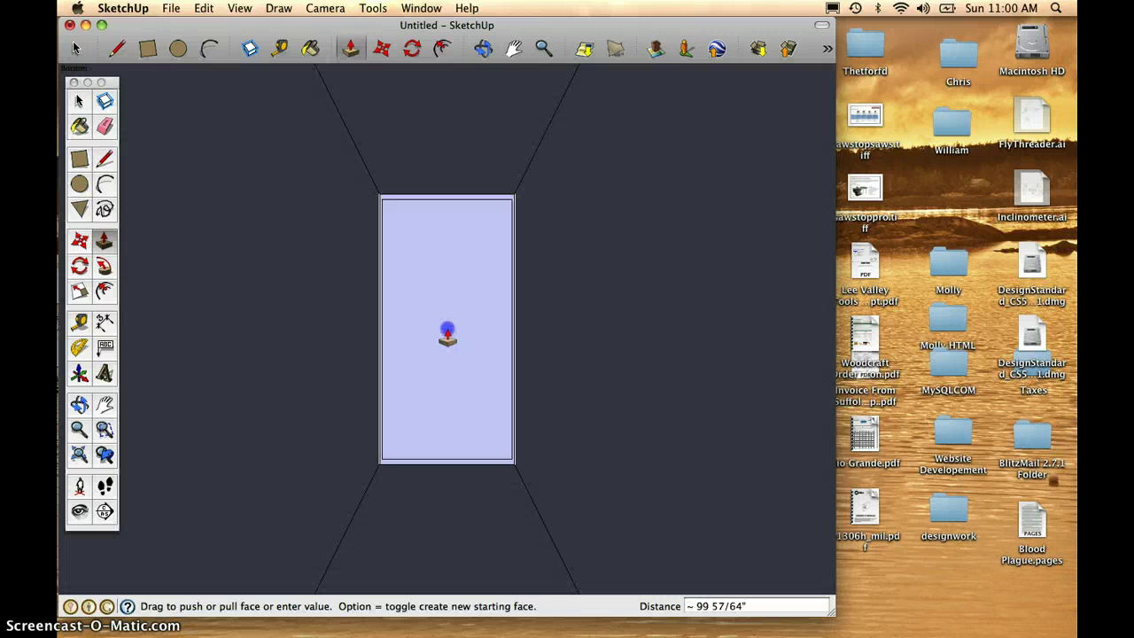
pyautogui.write('-1/2')
pyautogui.press('Return')
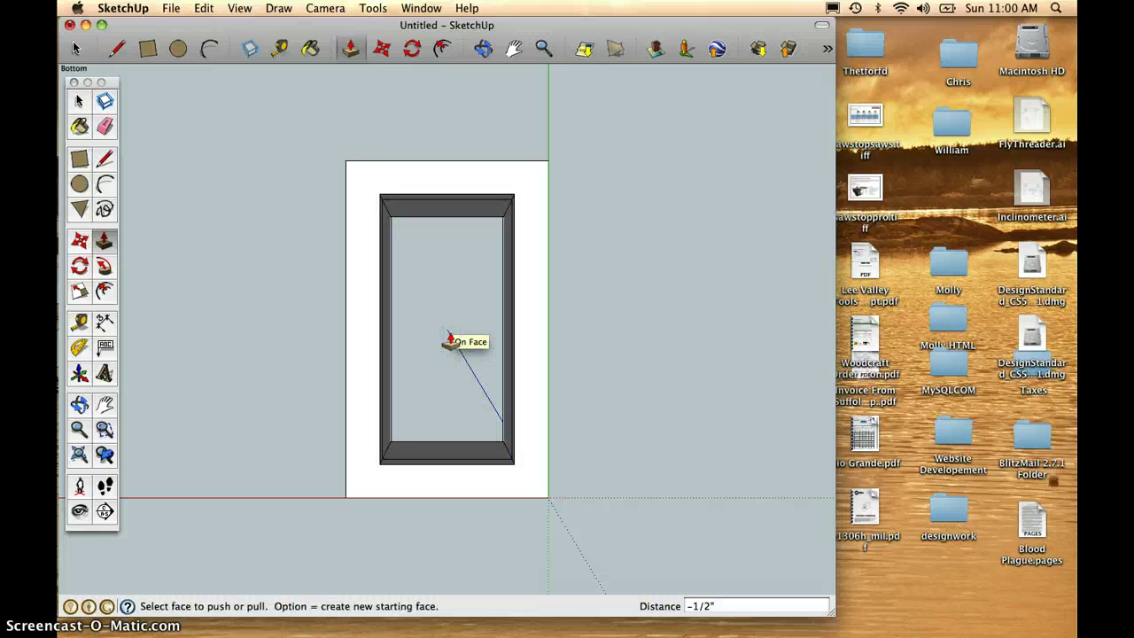
pyautogui.write('1/4')
pyautogui.press('Return')
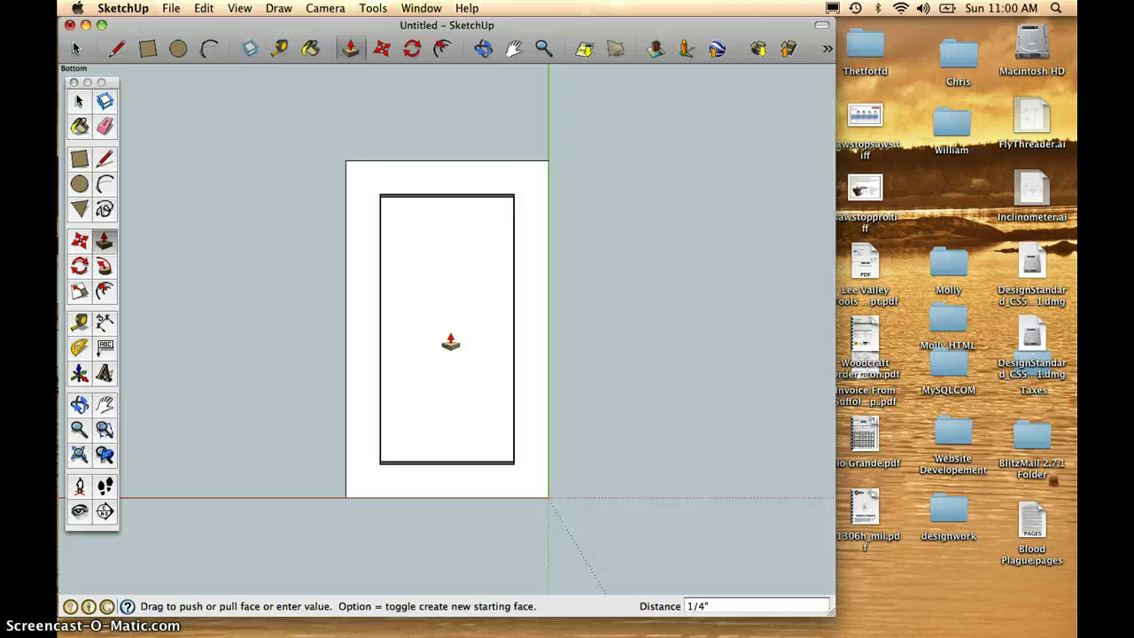
# - Examine the recess in the box's underside and the surrounding faces from several angles
pyautogui.click(483, 51)
pyautogui.moveTo(488, 189); pyautogui.dragTo(311, 440)
pyautogui.moveTo(263, 465); pyautogui.dragTo(228, 469)
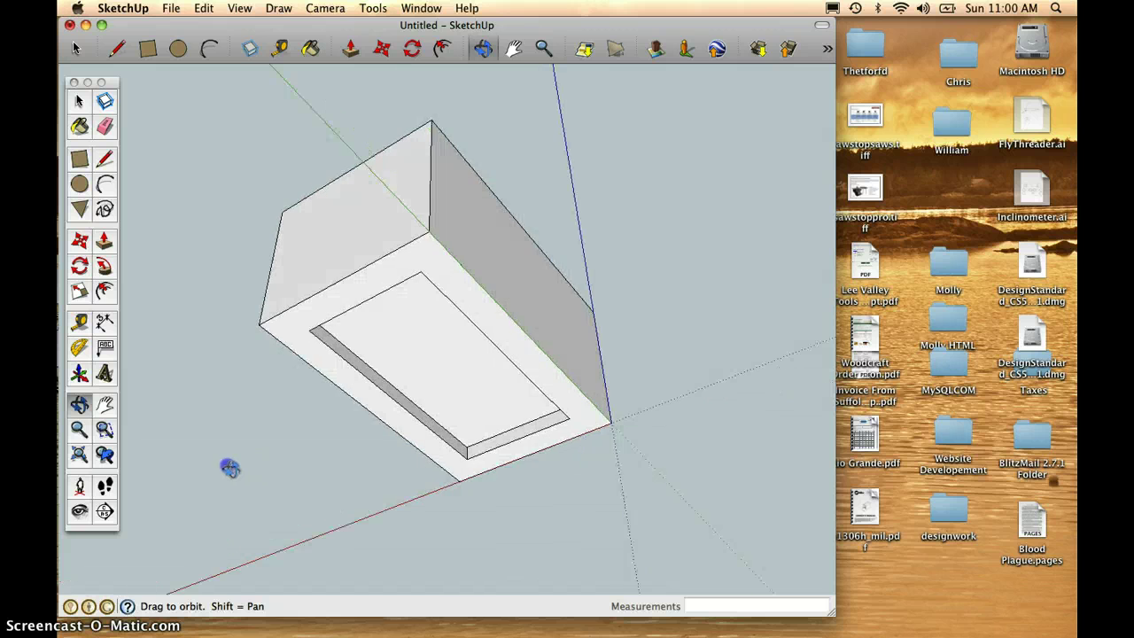
pyautogui.click(529, 232)
pyautogui.moveTo(488, 335); pyautogui.dragTo(271, 430)
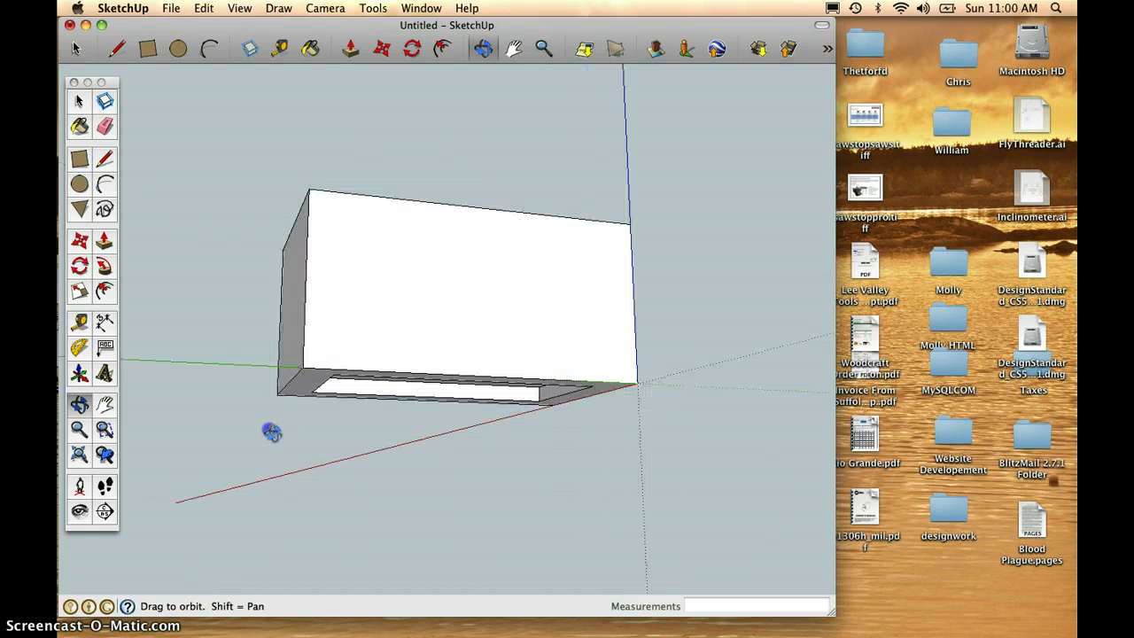
pyautogui.moveTo(407, 242); pyautogui.dragTo(388, 529)
pyautogui.moveTo(482, 128); pyautogui.dragTo(470, 65)
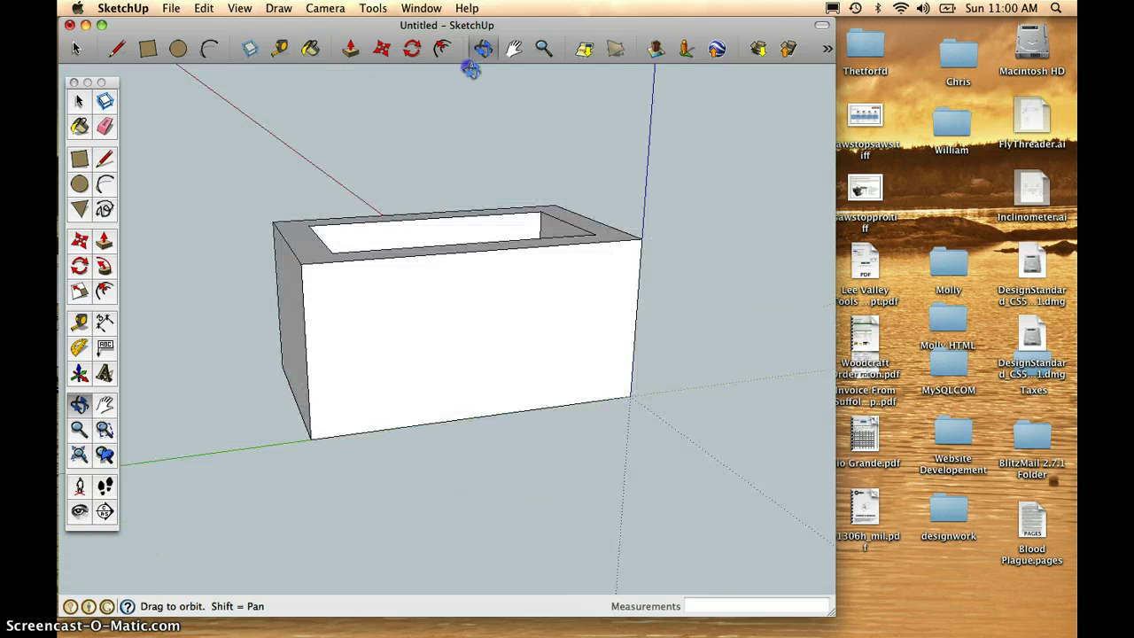
pyautogui.moveTo(470, 271); pyautogui.dragTo(470, 115)
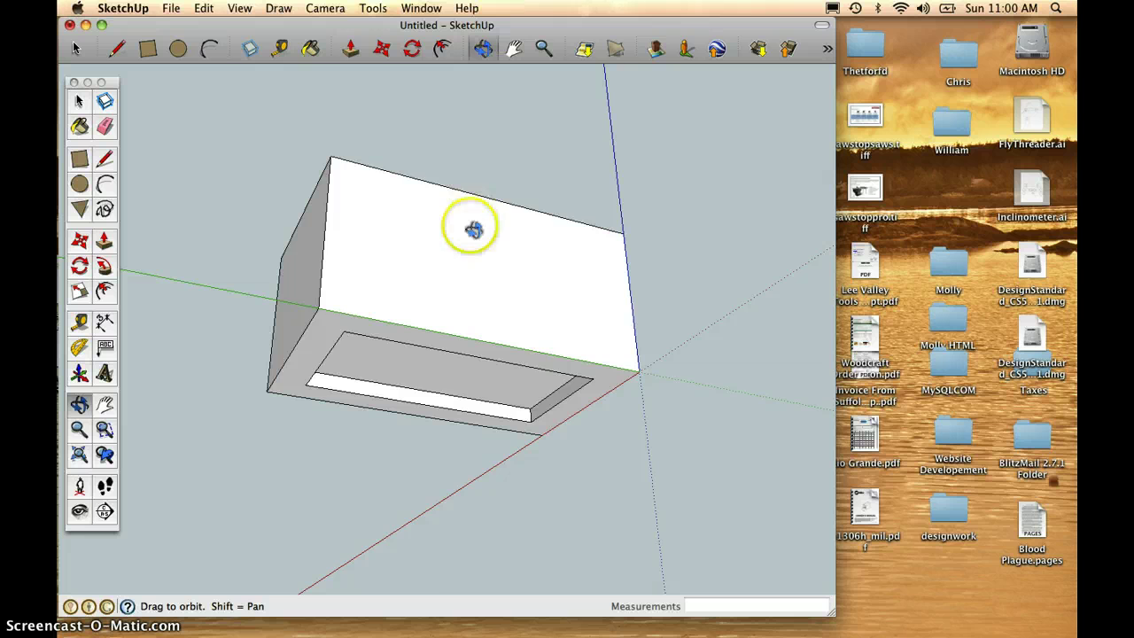
pyautogui.moveTo(470, 225); pyautogui.dragTo(502, 86)
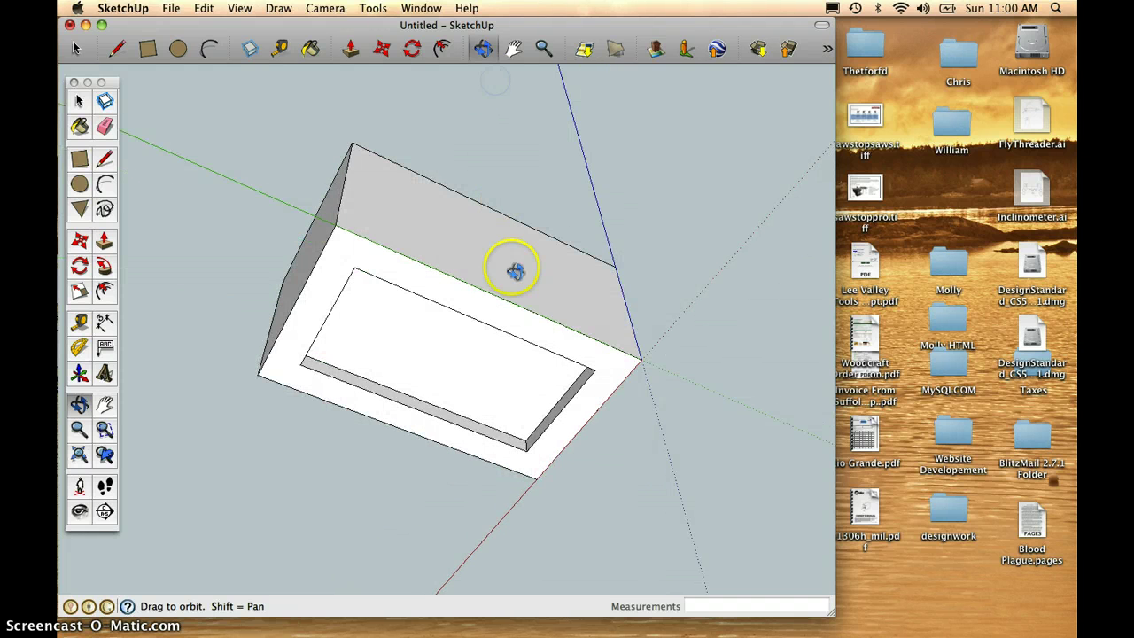
pyautogui.moveTo(516, 268); pyautogui.dragTo(273, 170)
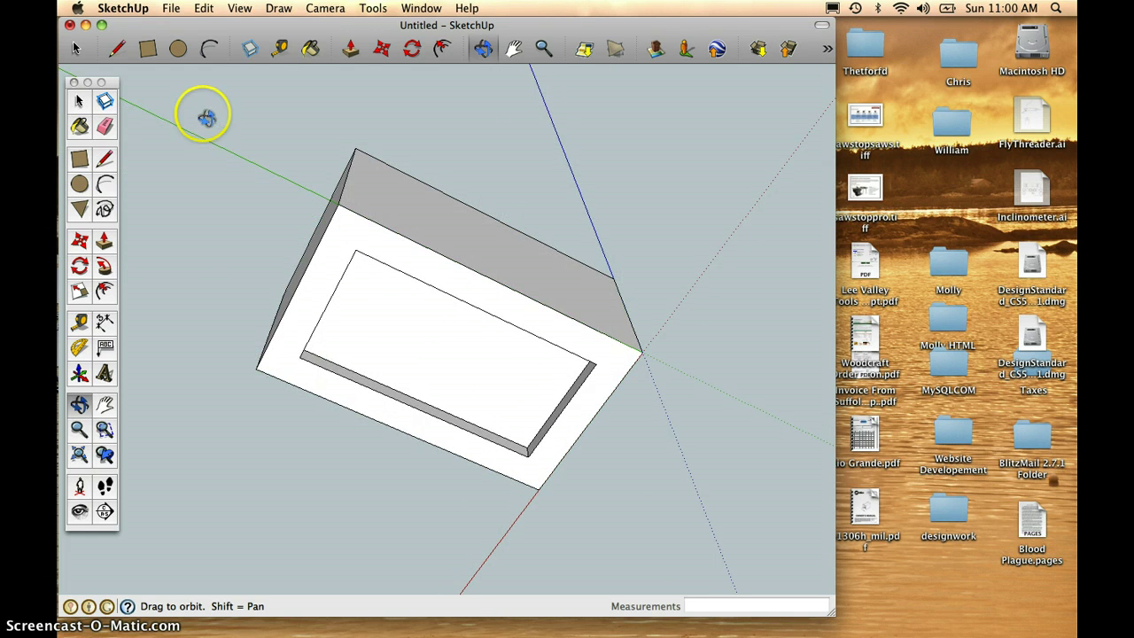
# - Draw diagonal miter lines on the underside, joining each corner of the recess to the nearest outer corner of the box
pyautogui.click(106, 158)
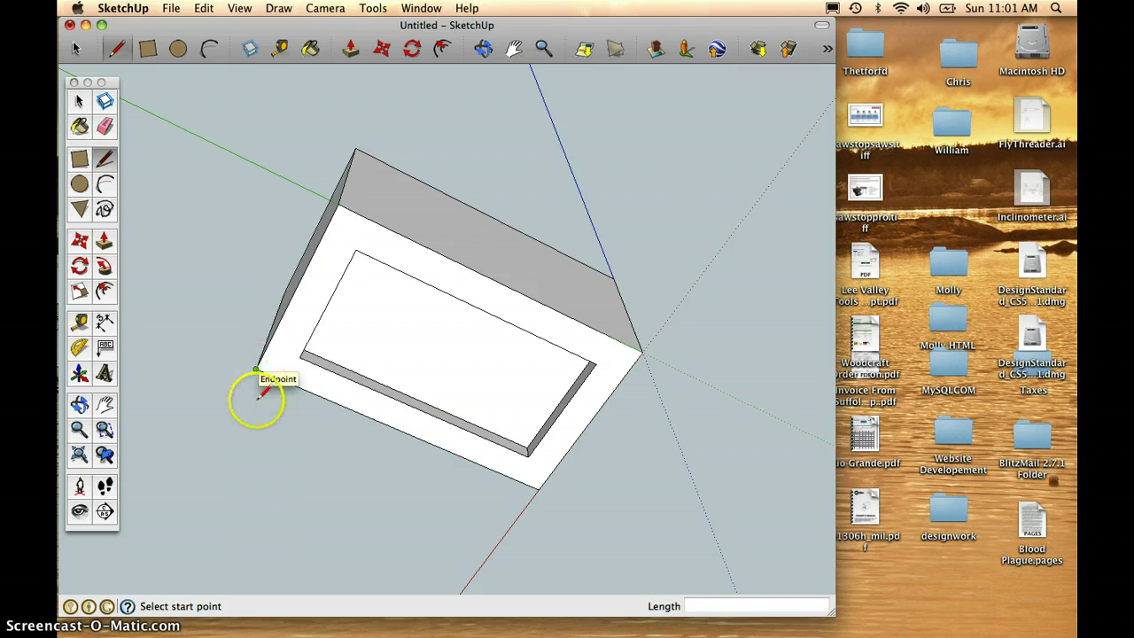
pyautogui.click(255, 369)
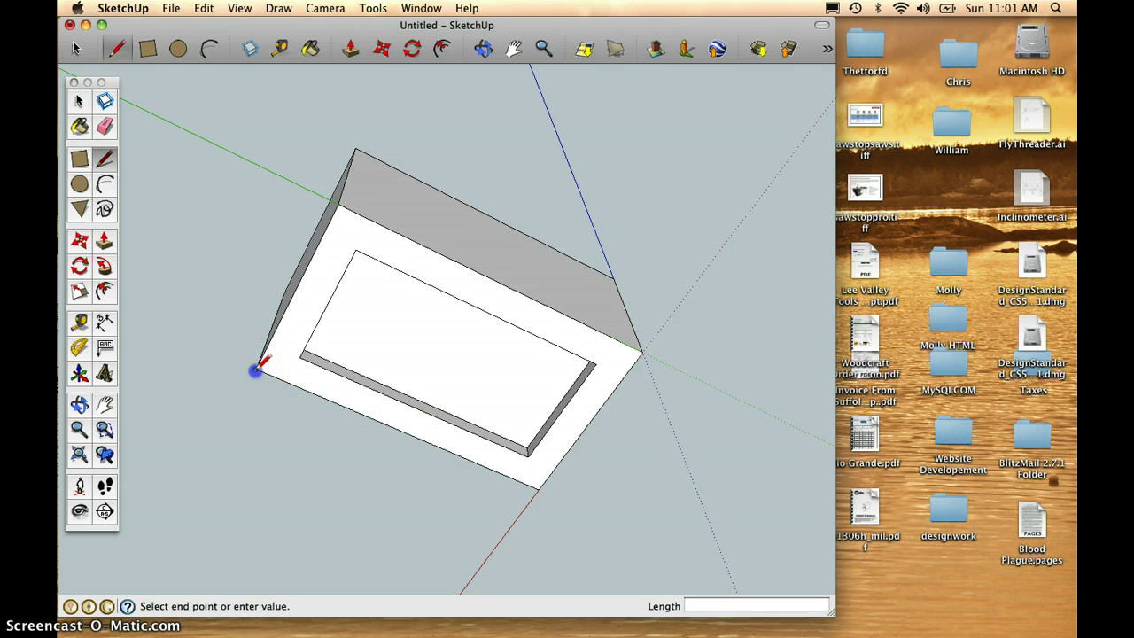
pyautogui.click(303, 354)
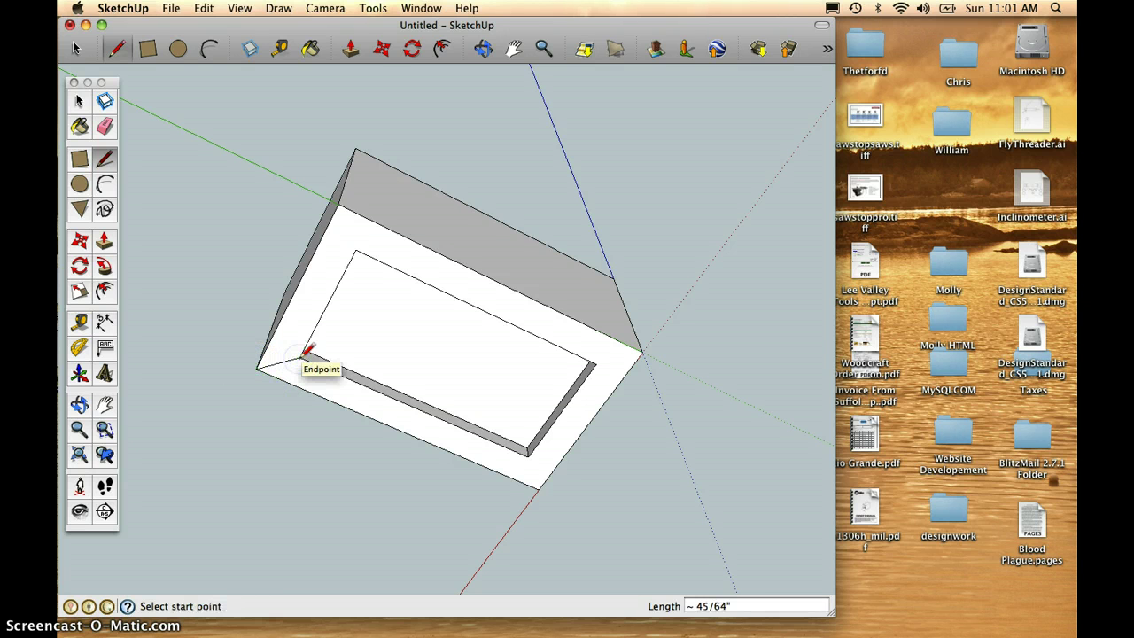
pyautogui.click(355, 252)
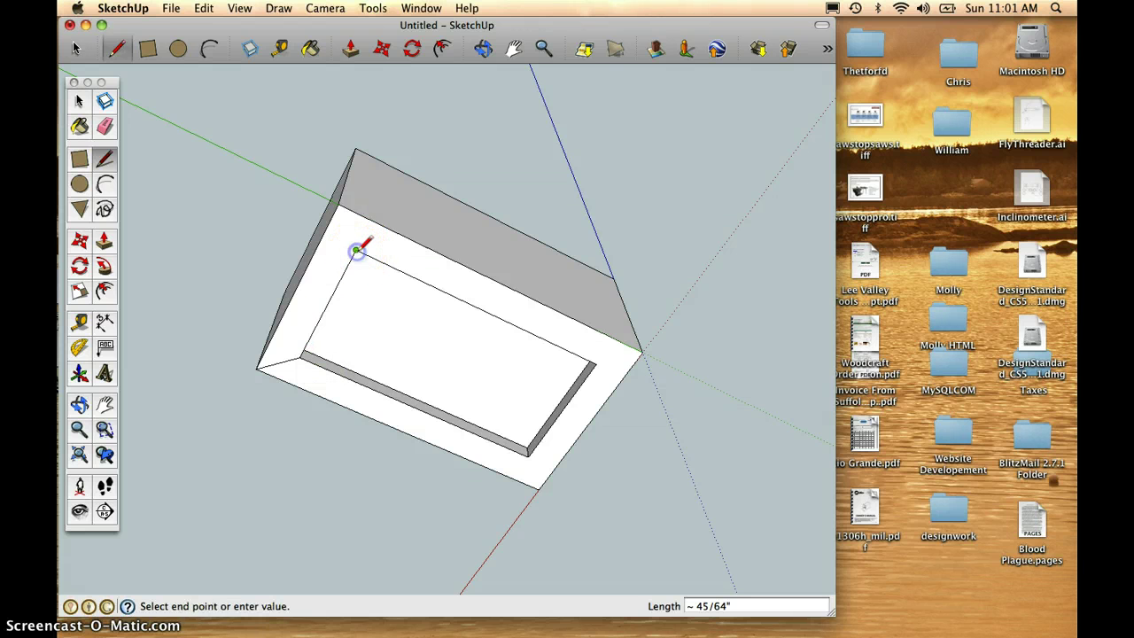
pyautogui.click(338, 205)
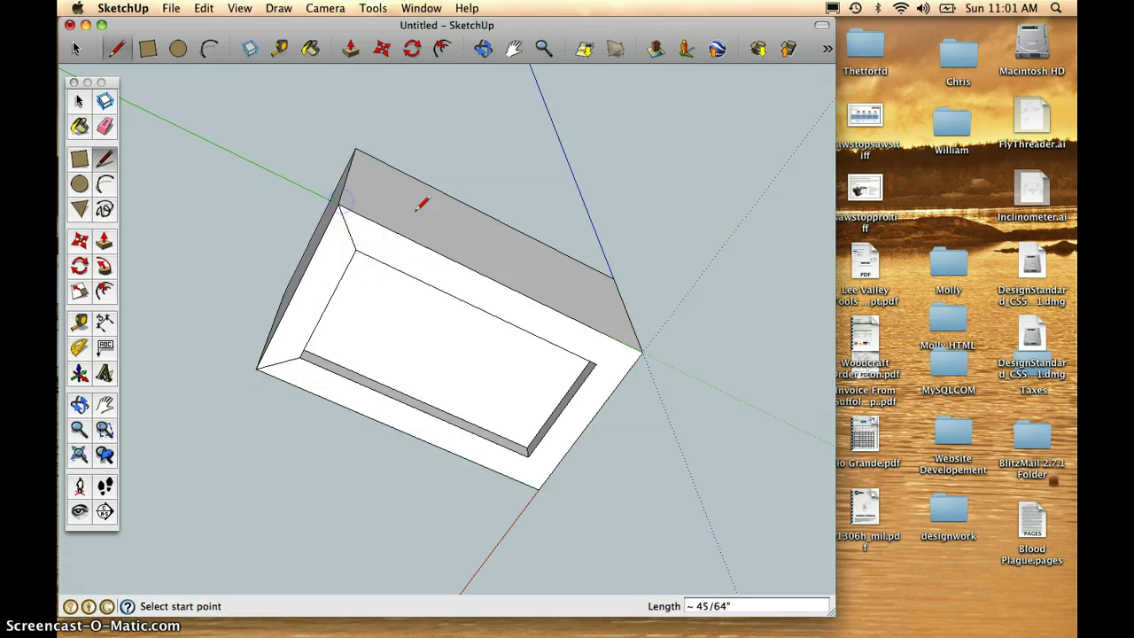
pyautogui.click(620, 372)
pyautogui.click(595, 363)
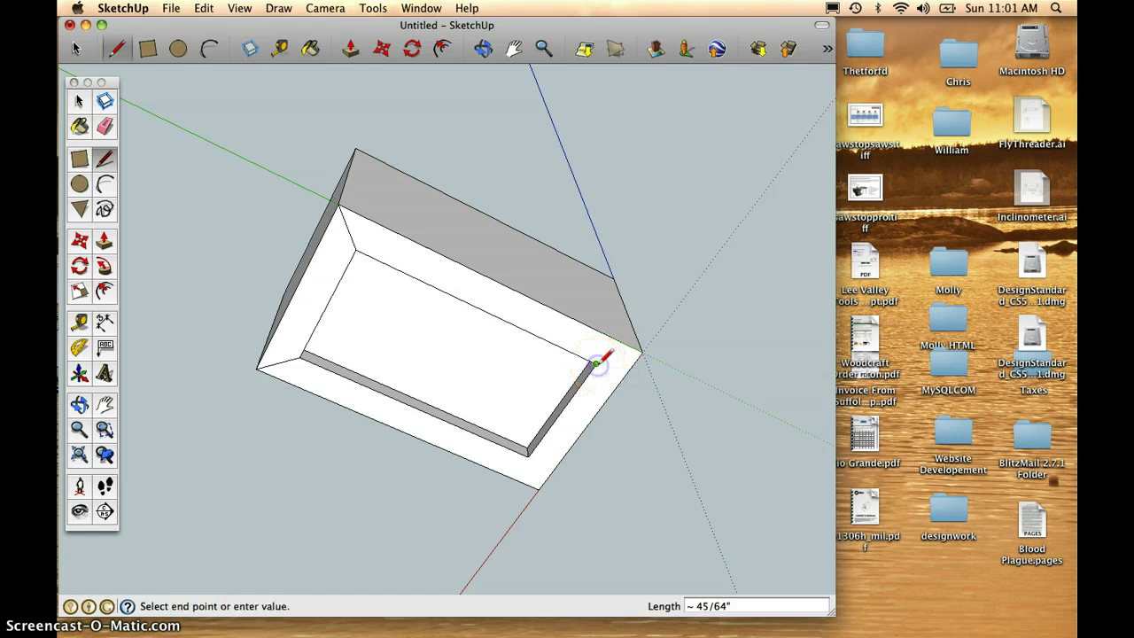
pyautogui.click(641, 353)
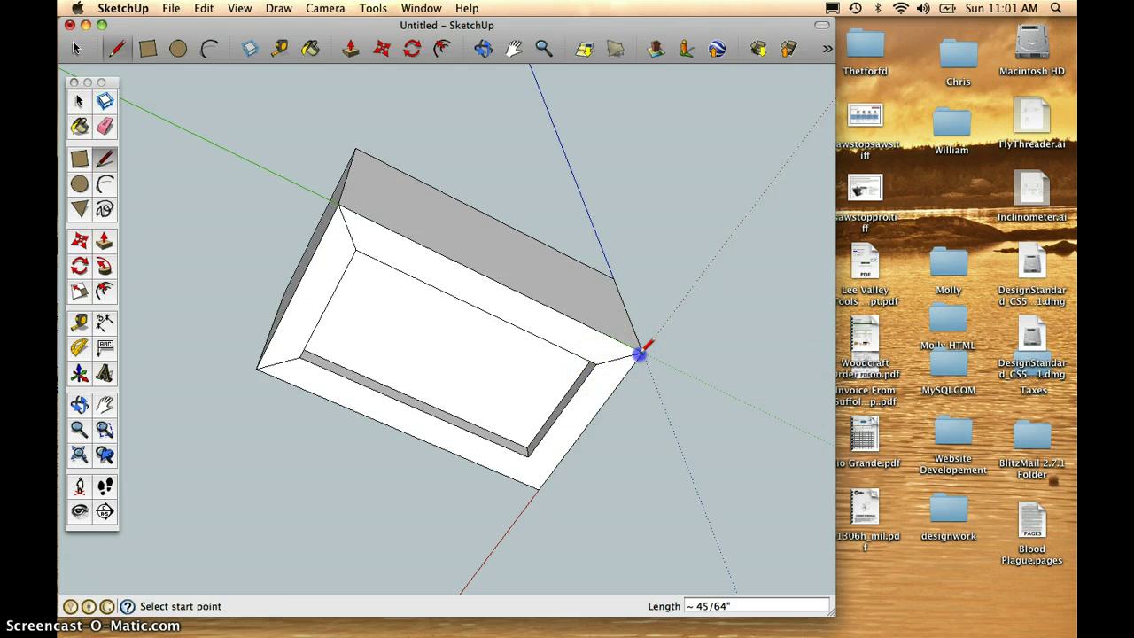
pyautogui.click(528, 456)
pyautogui.click(537, 485)
# - Draw diagonal miter lines across the box's top rim, joining each inner corner of the opening to its outer corner
pyautogui.click(328, 9)
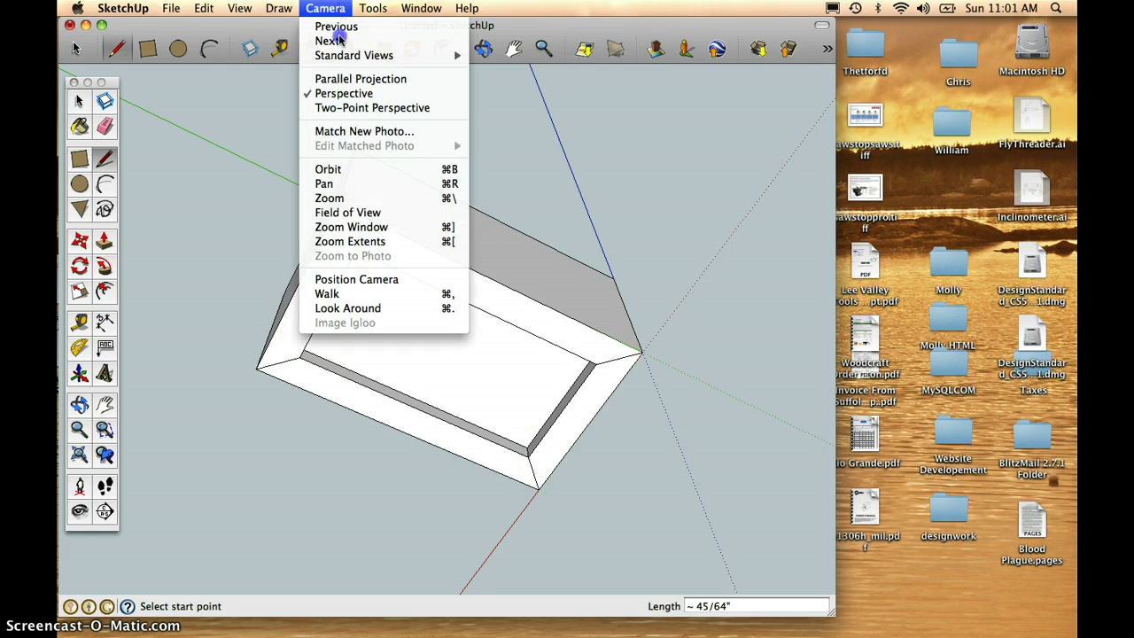
pyautogui.moveTo(342, 55)
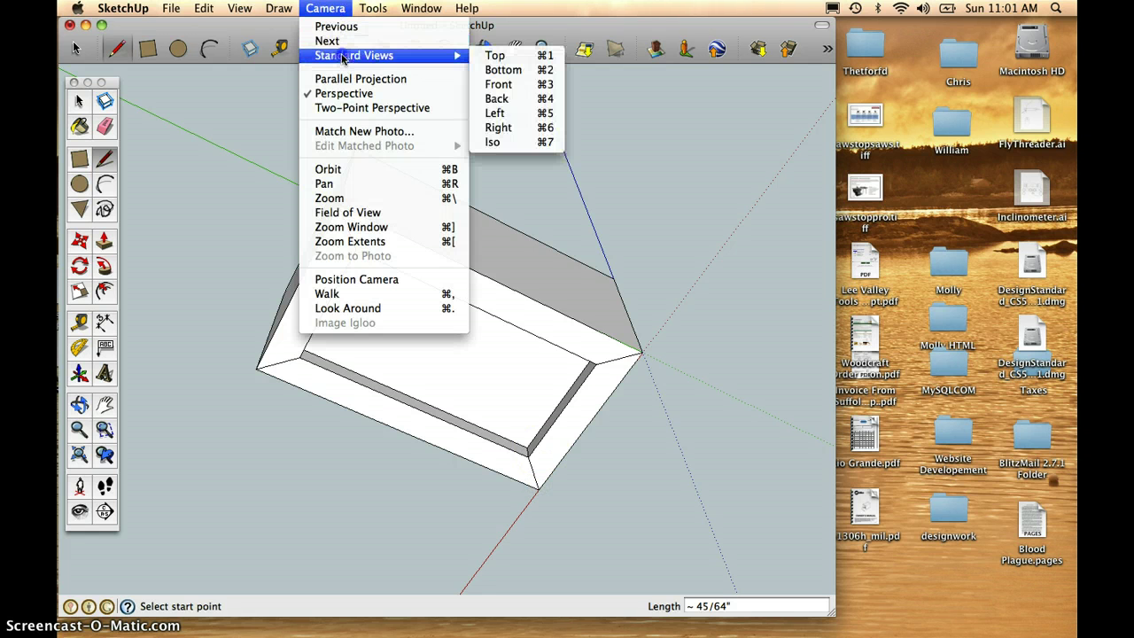
pyautogui.click(497, 55)
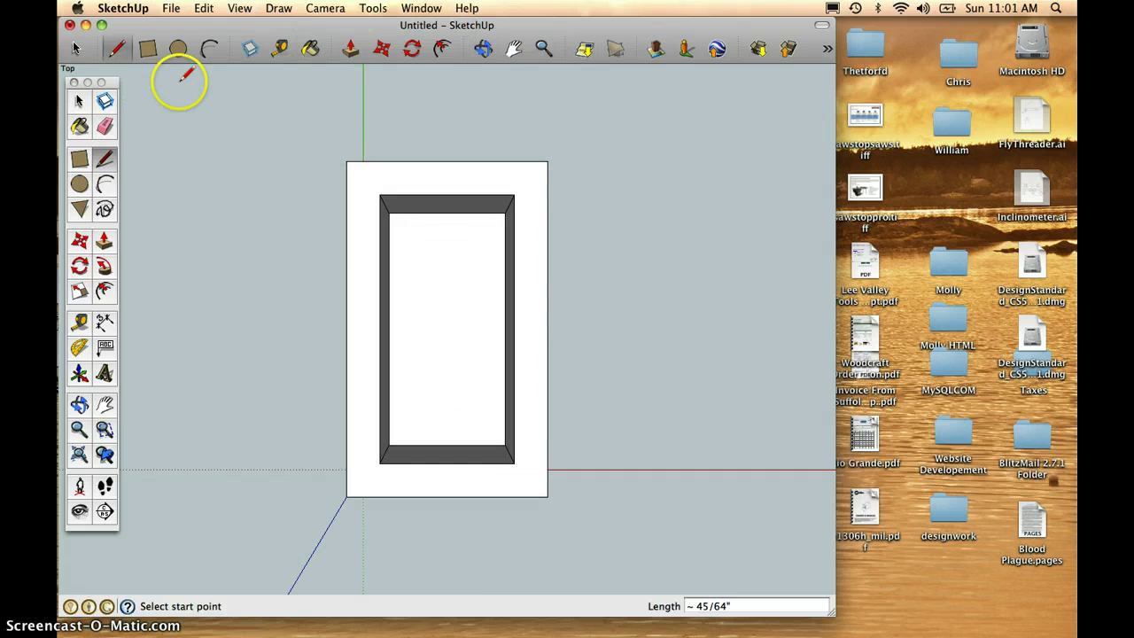
pyautogui.click(379, 194)
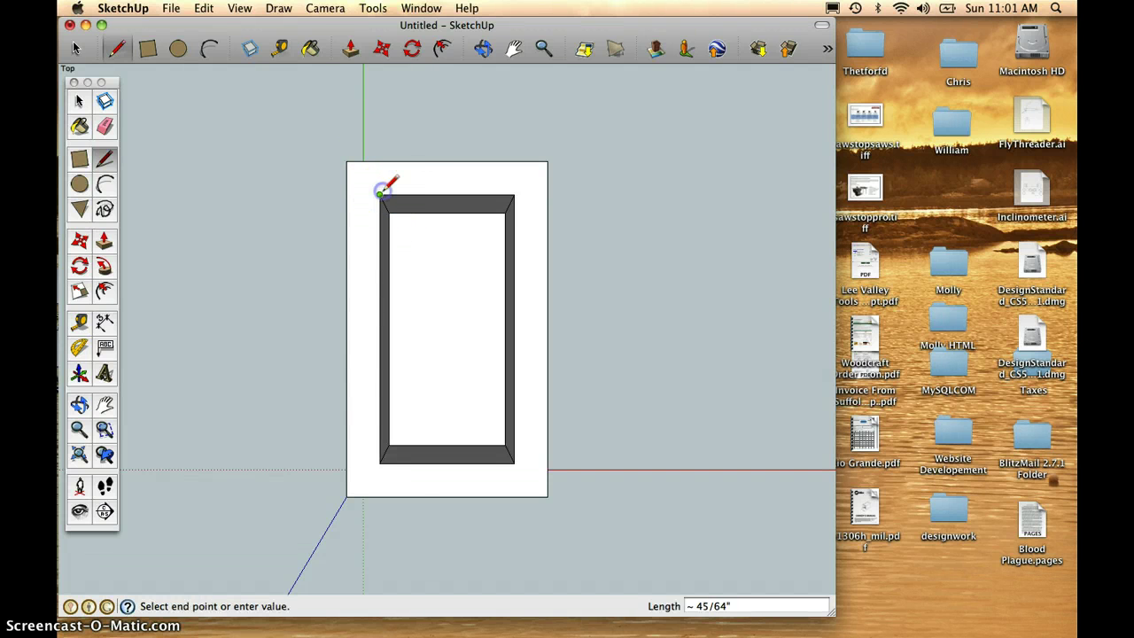
pyautogui.click(347, 162)
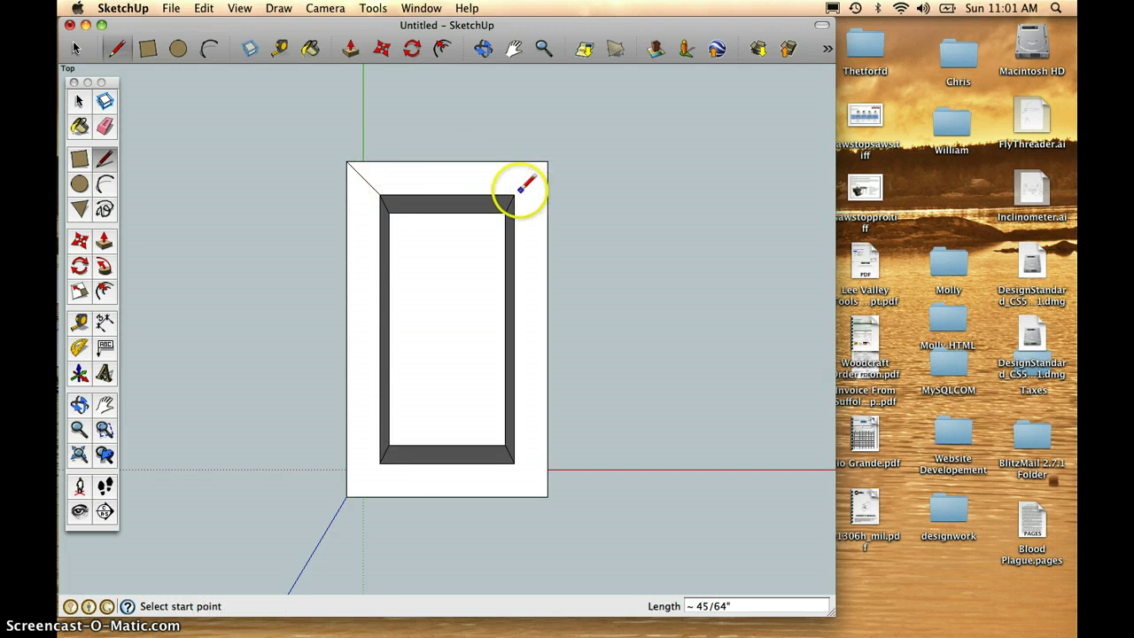
pyautogui.click(514, 194)
pyautogui.click(547, 161)
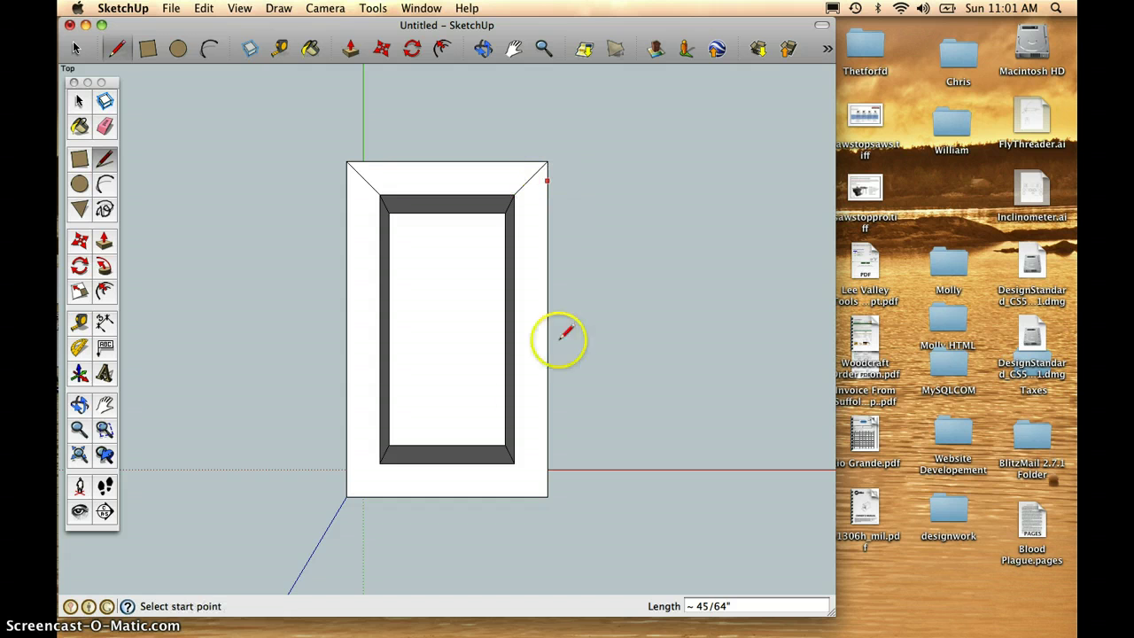
pyautogui.click(515, 462)
pyautogui.click(547, 496)
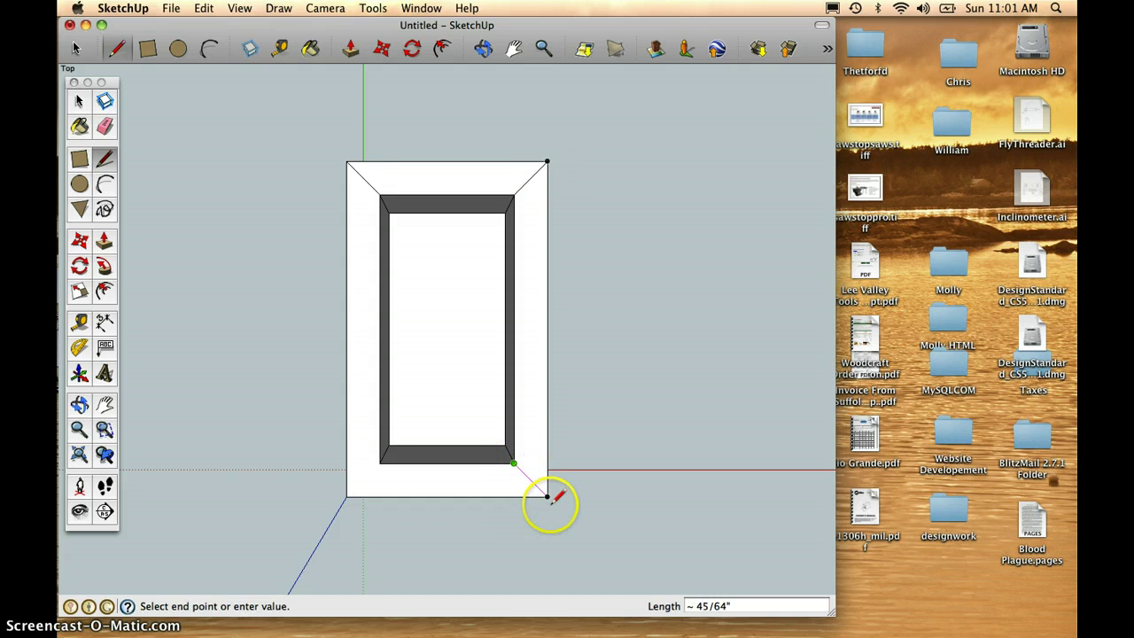
pyautogui.click(379, 462)
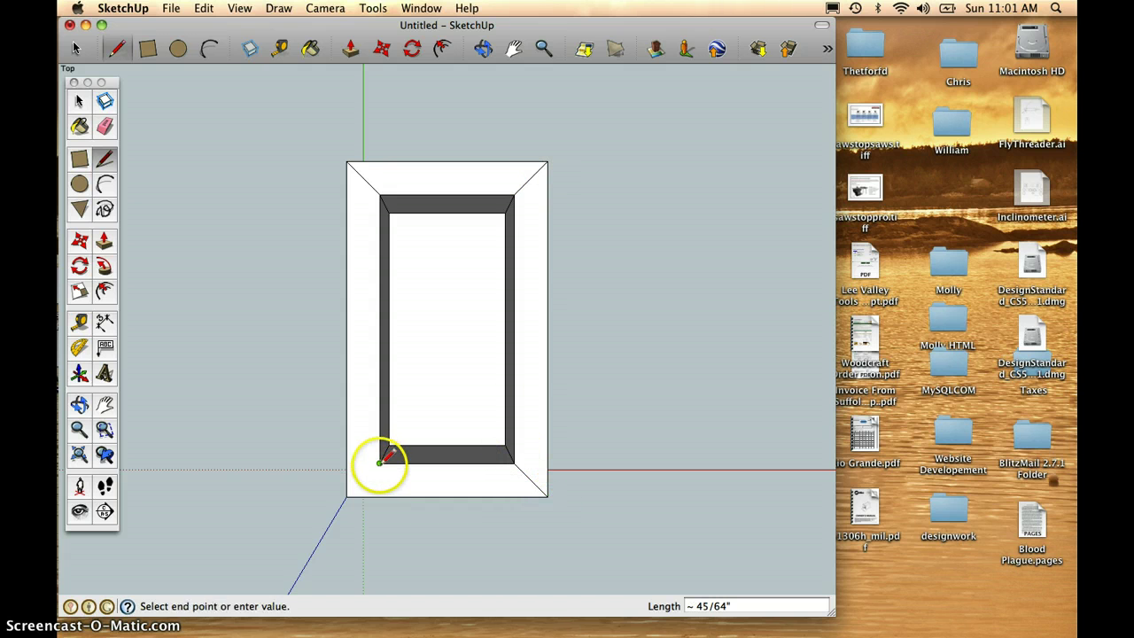
pyautogui.click(346, 495)
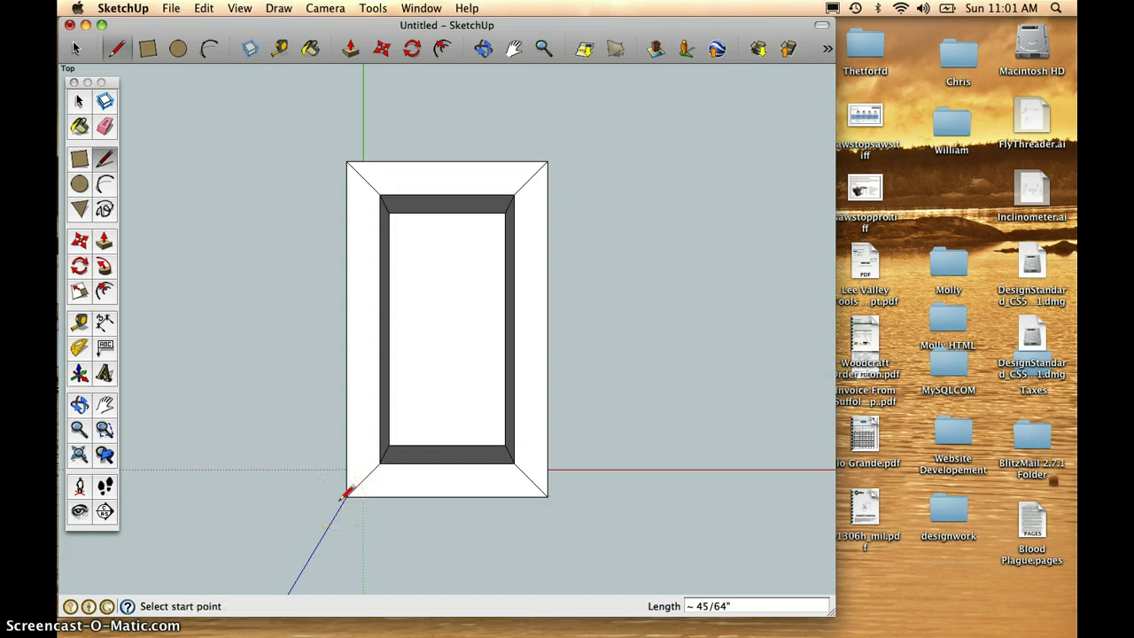
# - Place a guide line on the box's long side face, parallel to and 1/2 inch below its top edge
pyautogui.click(378, 412)
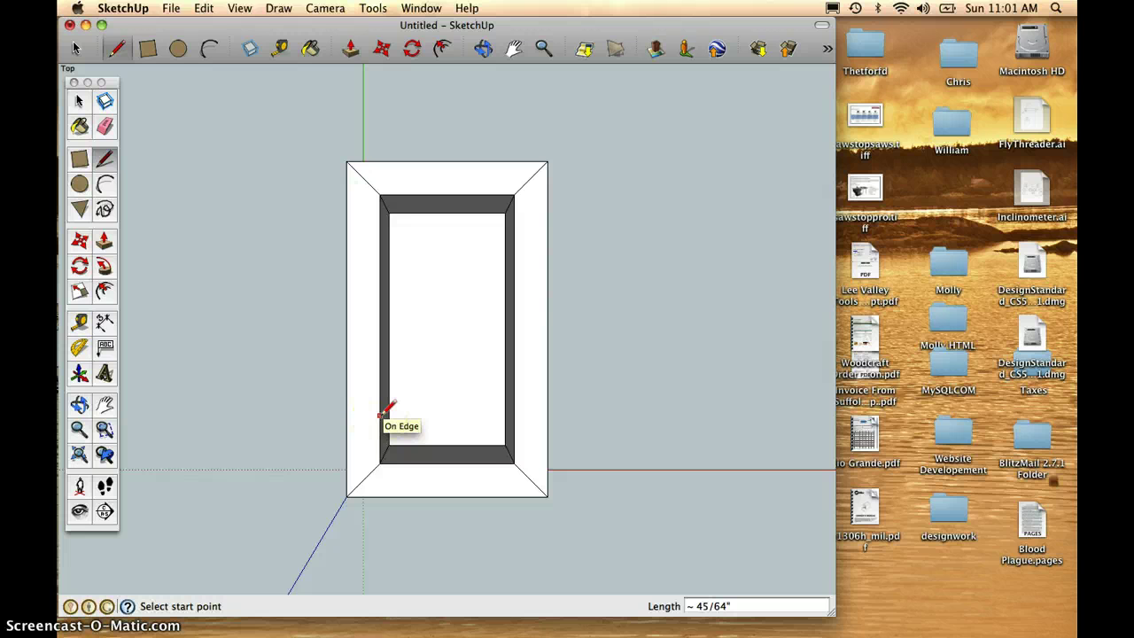
pyautogui.press('super+1')
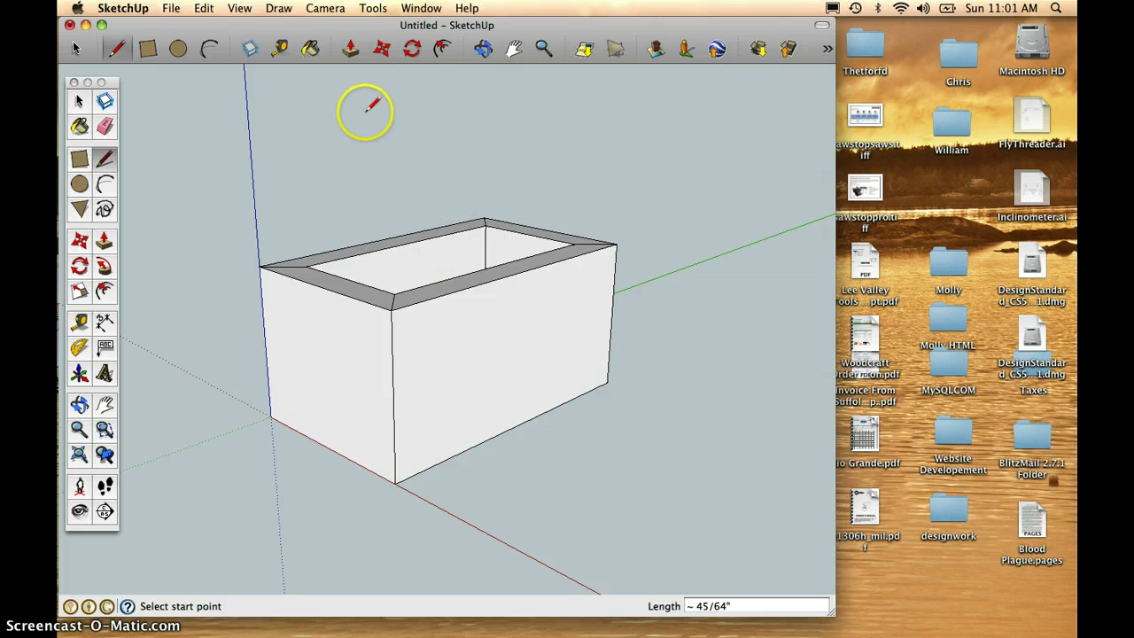
pyautogui.click(281, 49)
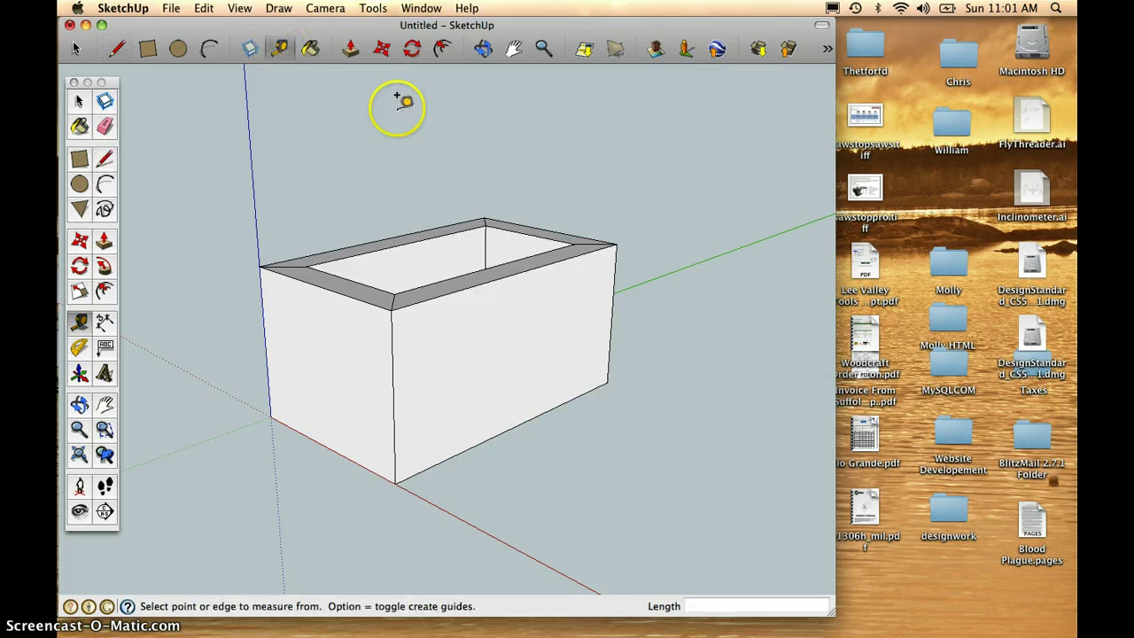
pyautogui.click(497, 265)
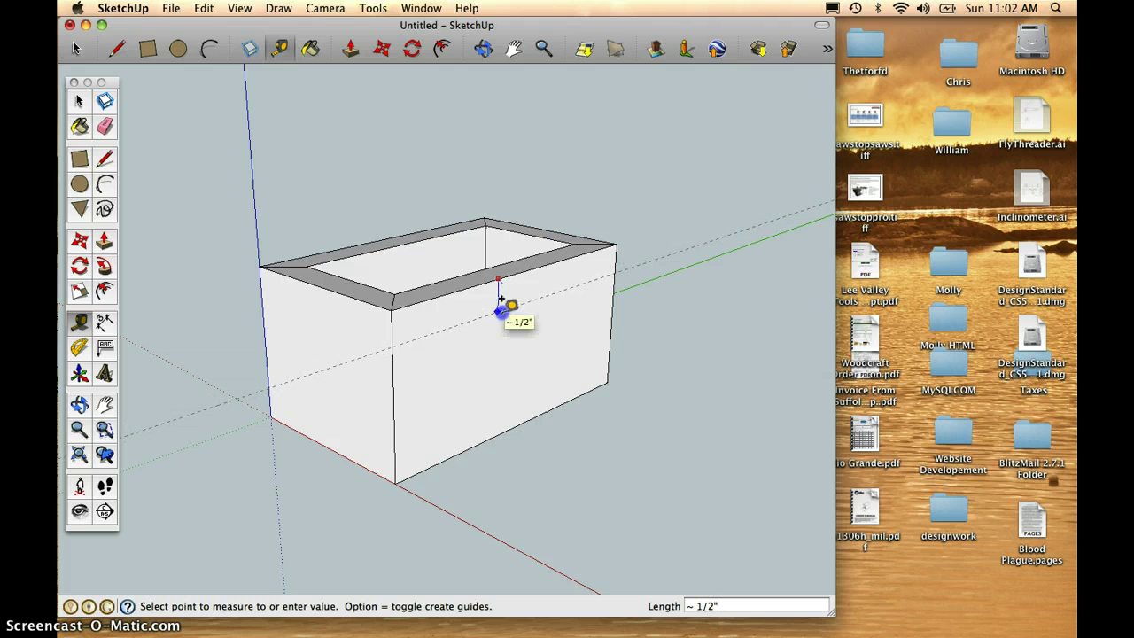
pyautogui.click(501, 309)
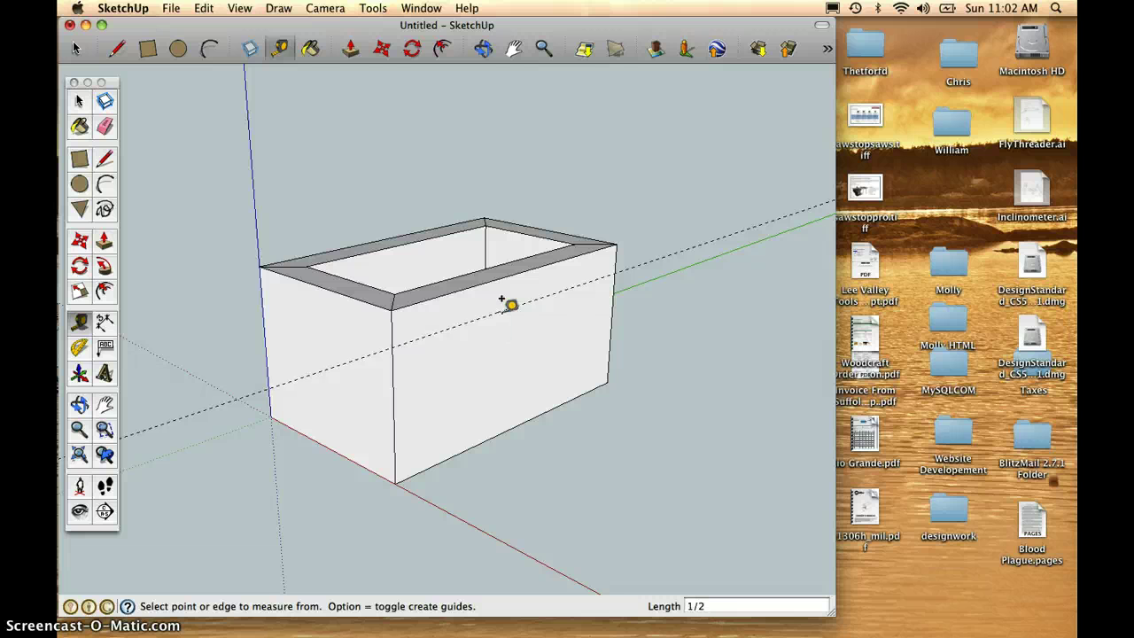
# - Add two more parallel guide lines down the long side face, each 1/2 inch below the previous one
pyautogui.click(501, 301)
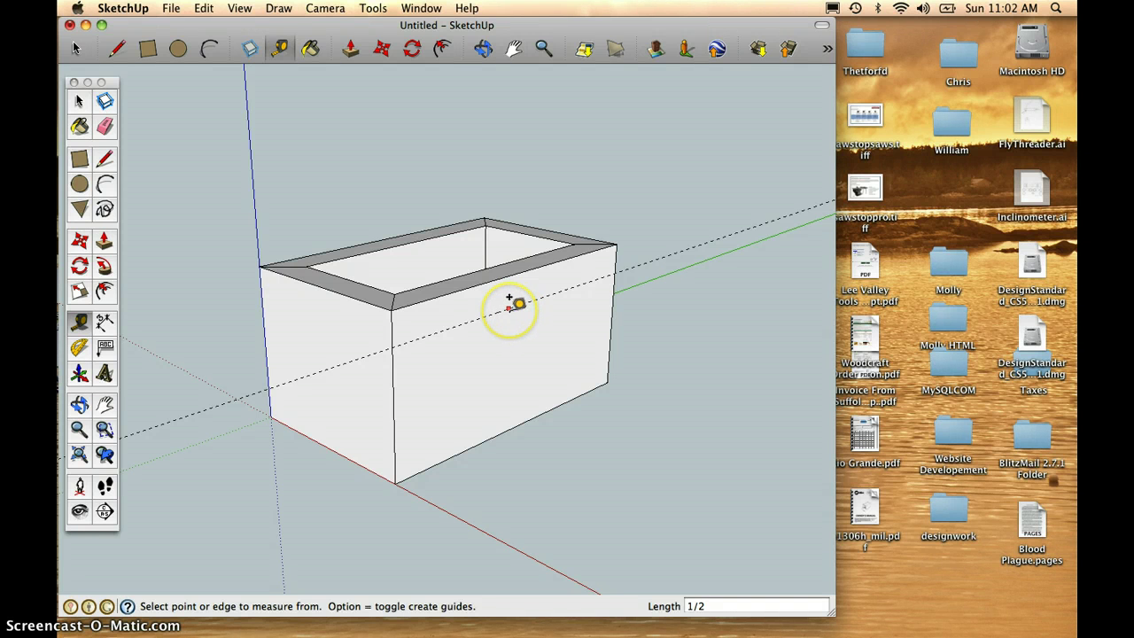
pyautogui.click(502, 302)
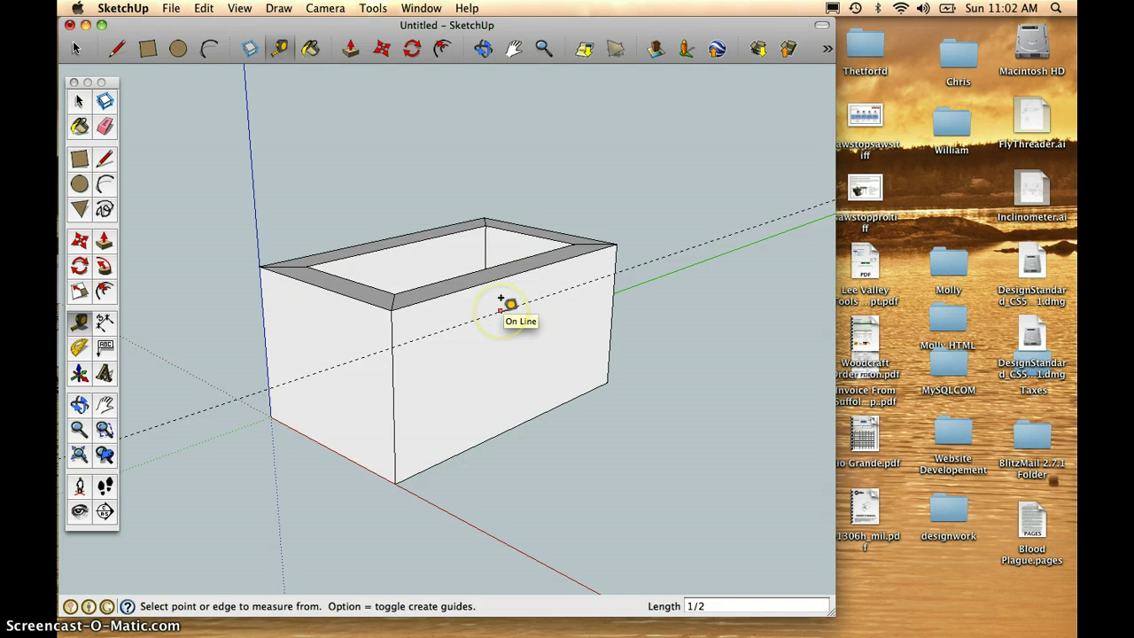
pyautogui.click(502, 302)
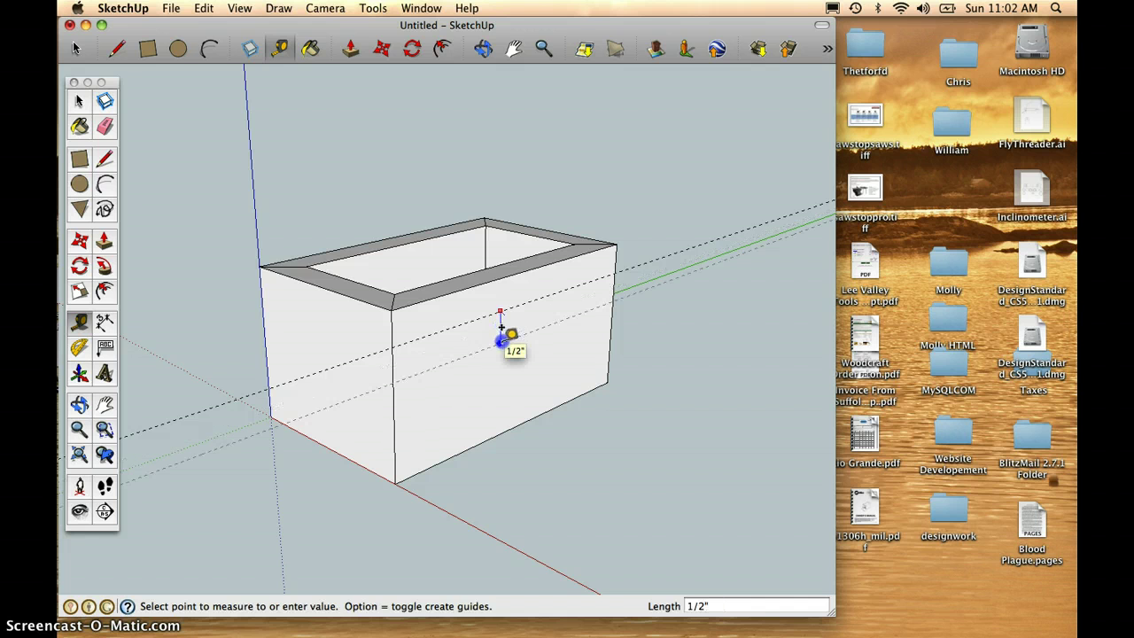
pyautogui.click(501, 329)
pyautogui.click(502, 328)
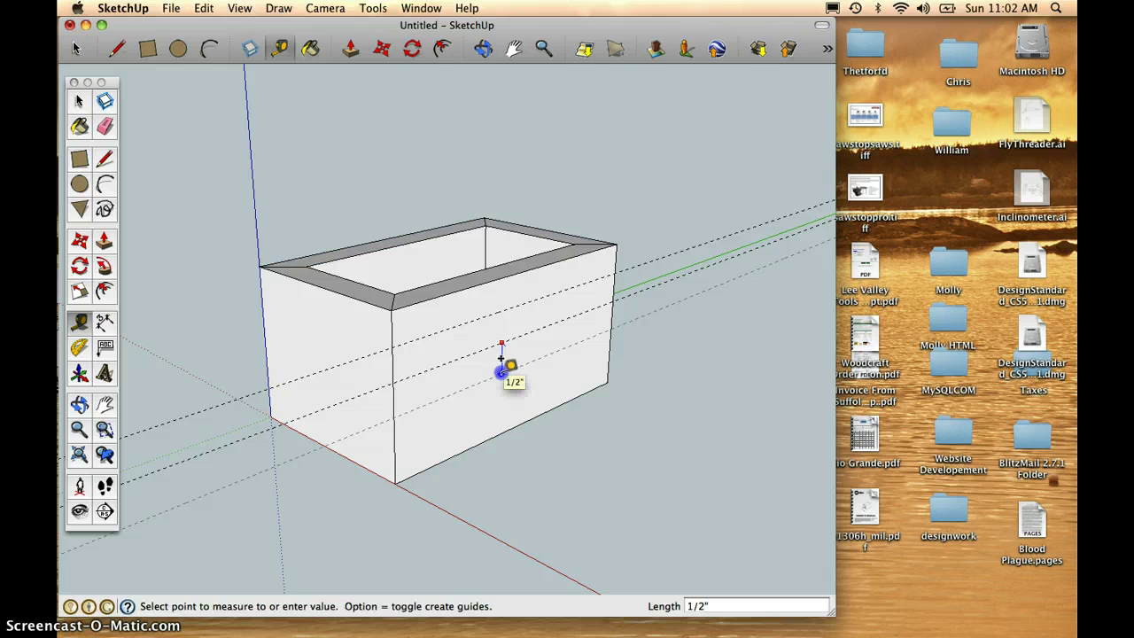
pyautogui.click(501, 358)
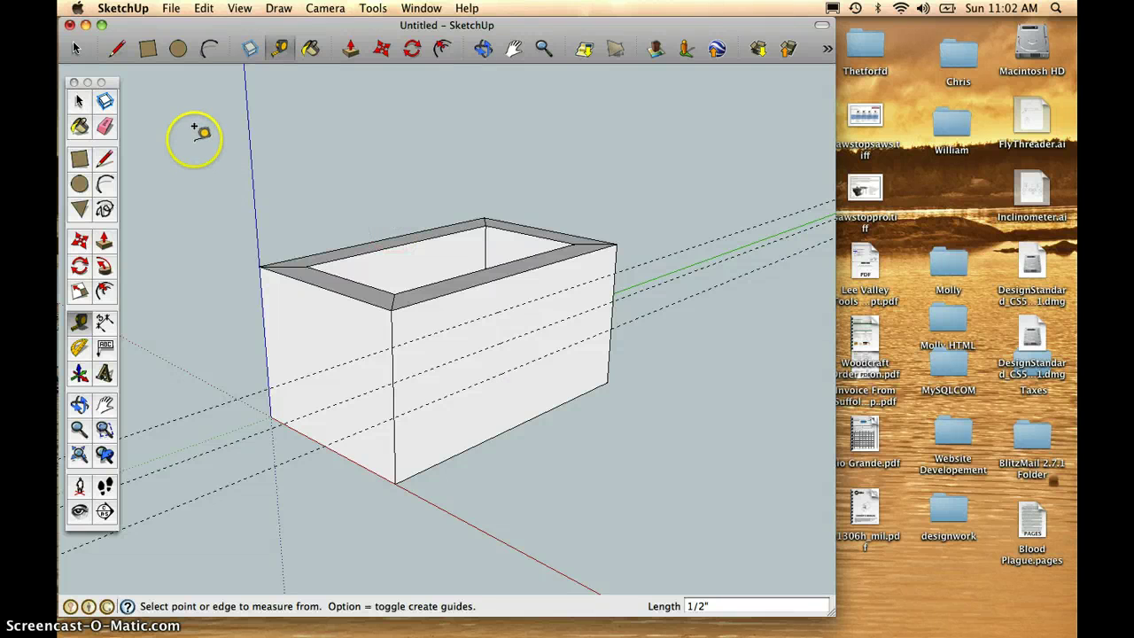
# - Draw a rectangle 1/8 inch high and 1/2 inch long on the long side, starting where the top guide meets the front corner edge
pyautogui.click(80, 158)
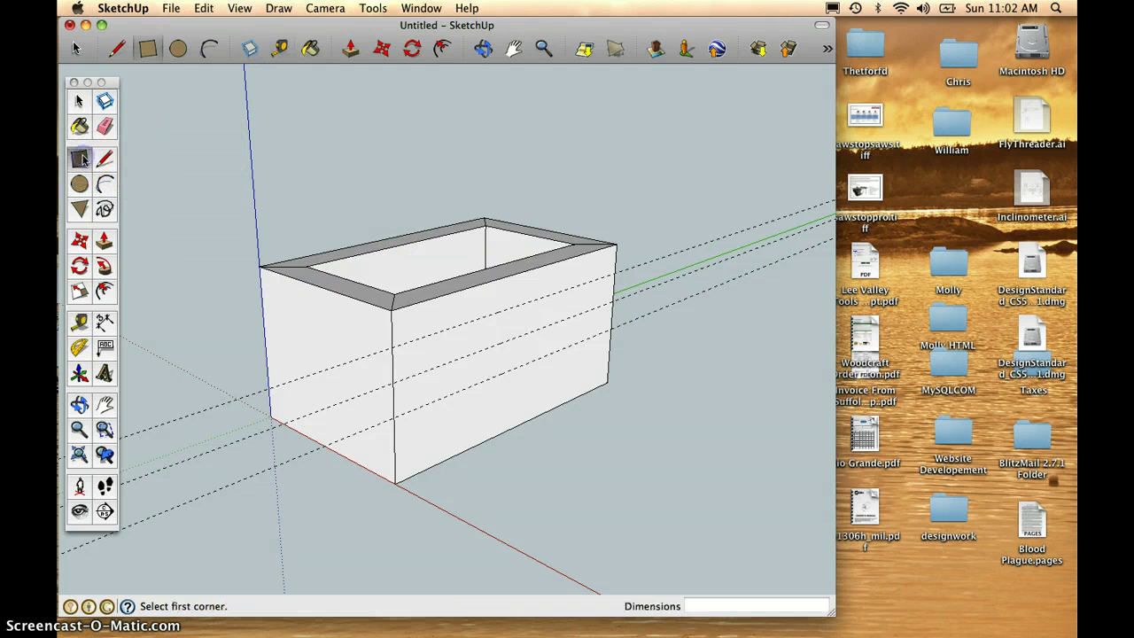
pyautogui.click(391, 347)
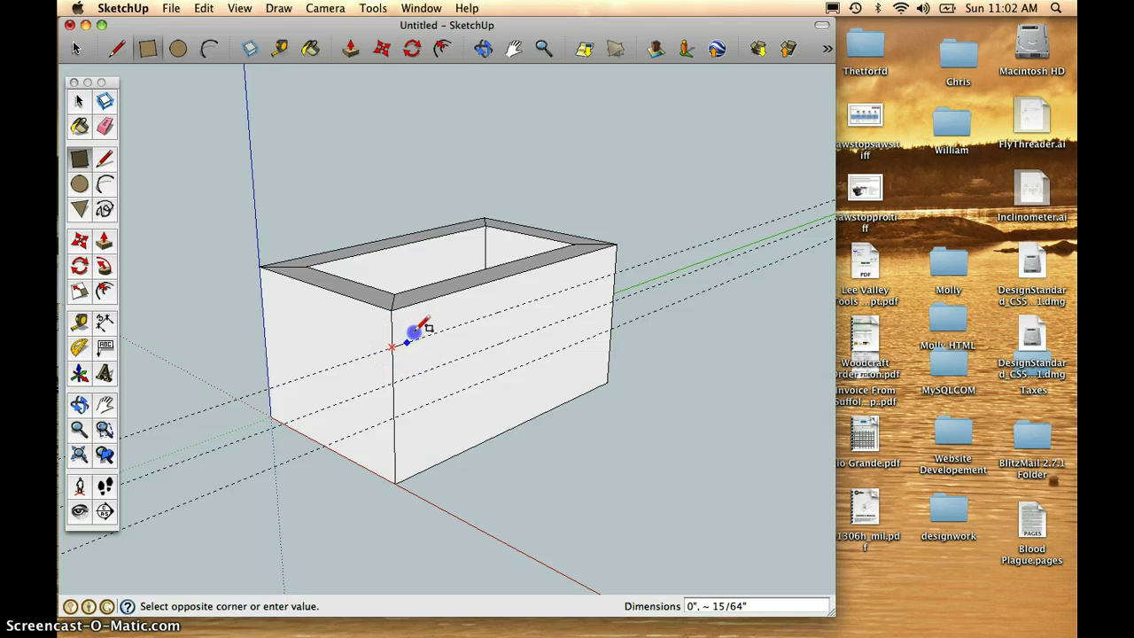
pyautogui.click(420, 324)
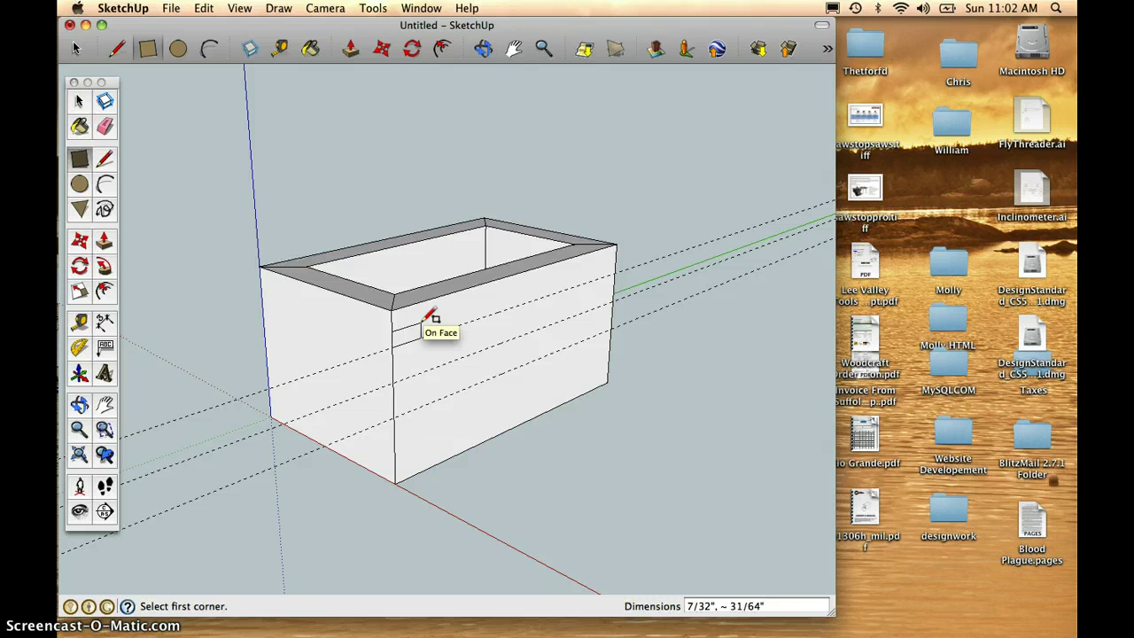
pyautogui.write('1/8,1/2')
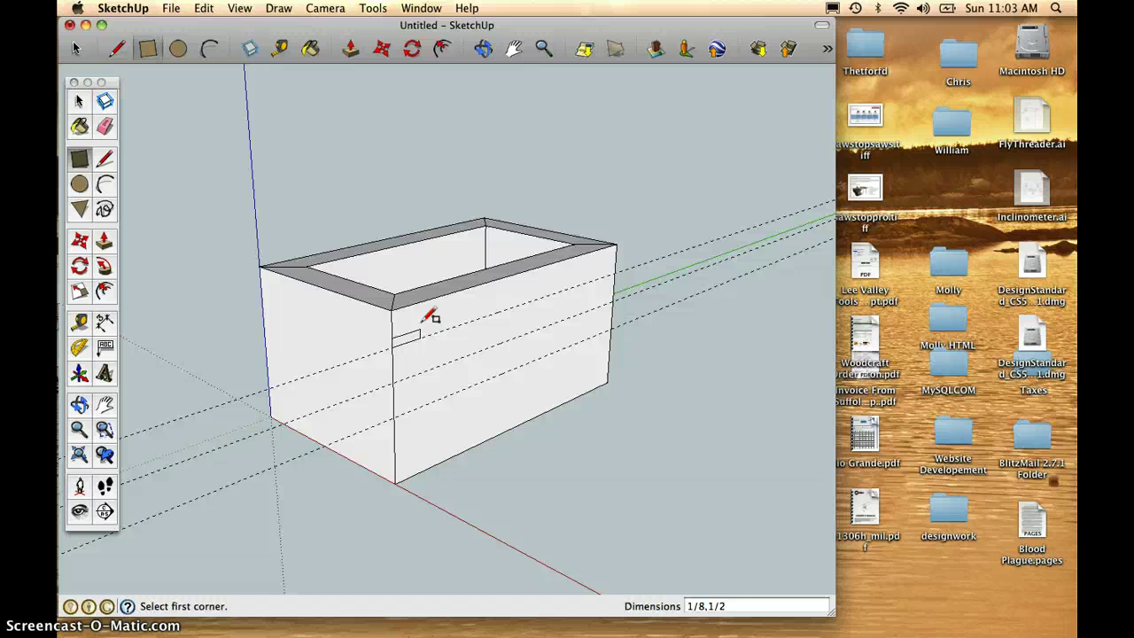
# - Draw a matching 1/2 by 1/8 inch rectangle on the adjacent short side, sharing the front corner edge with the first one
pyautogui.moveTo(403, 329); pyautogui.dragTo(364, 324)
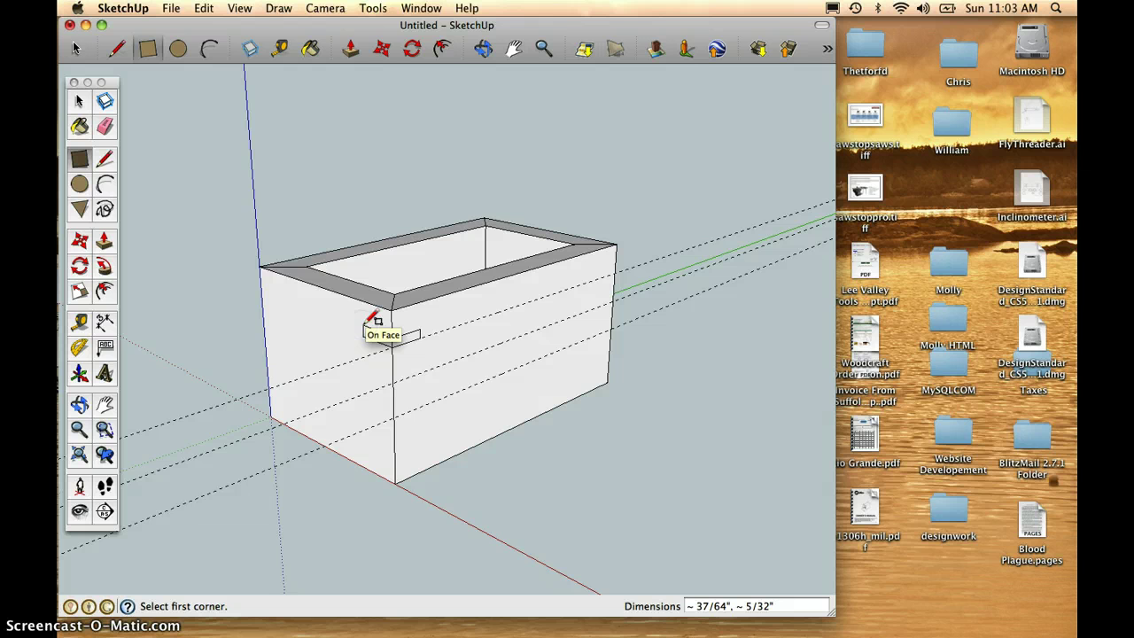
pyautogui.write('1/2,1/8')
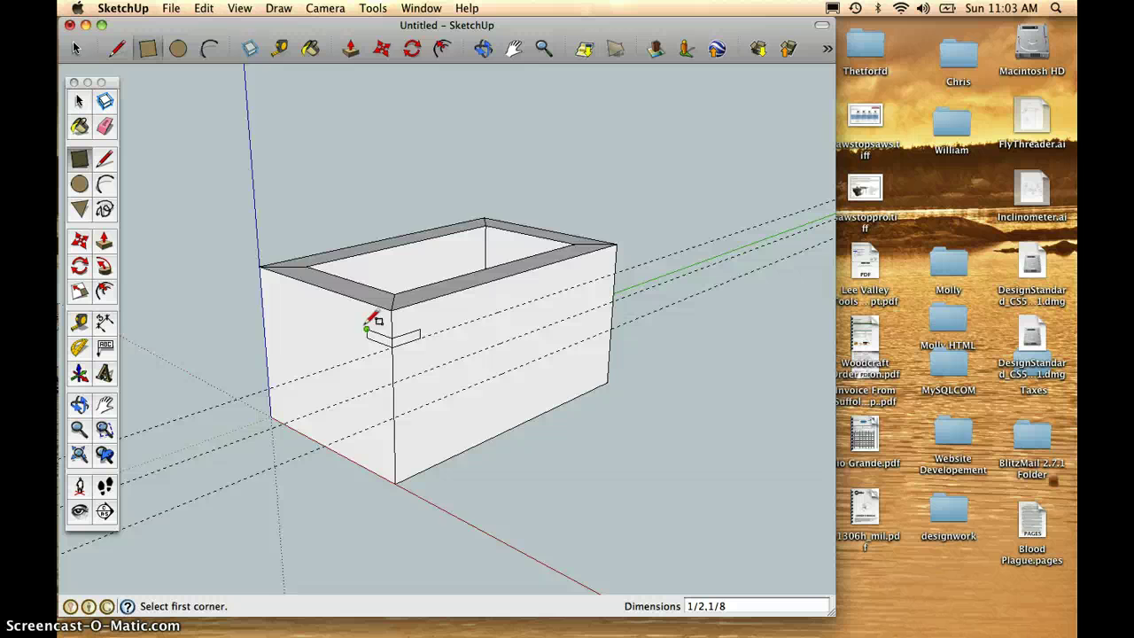
pyautogui.moveTo(372, 321)
pyautogui.mouseDown()
pyautogui.moveTo(384, 334)
pyautogui.moveTo(418, 334)
pyautogui.mouseUp()
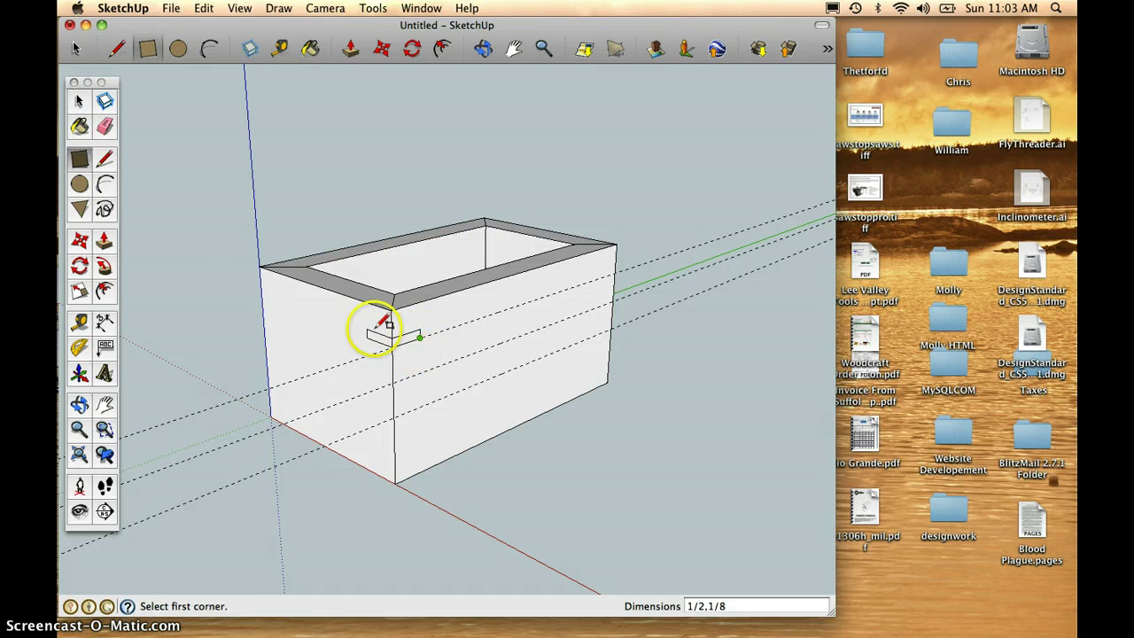
# - Draw two lines through the box corner joining the upper and lower outer endpoints of the two small rectangles
pyautogui.click(106, 157)
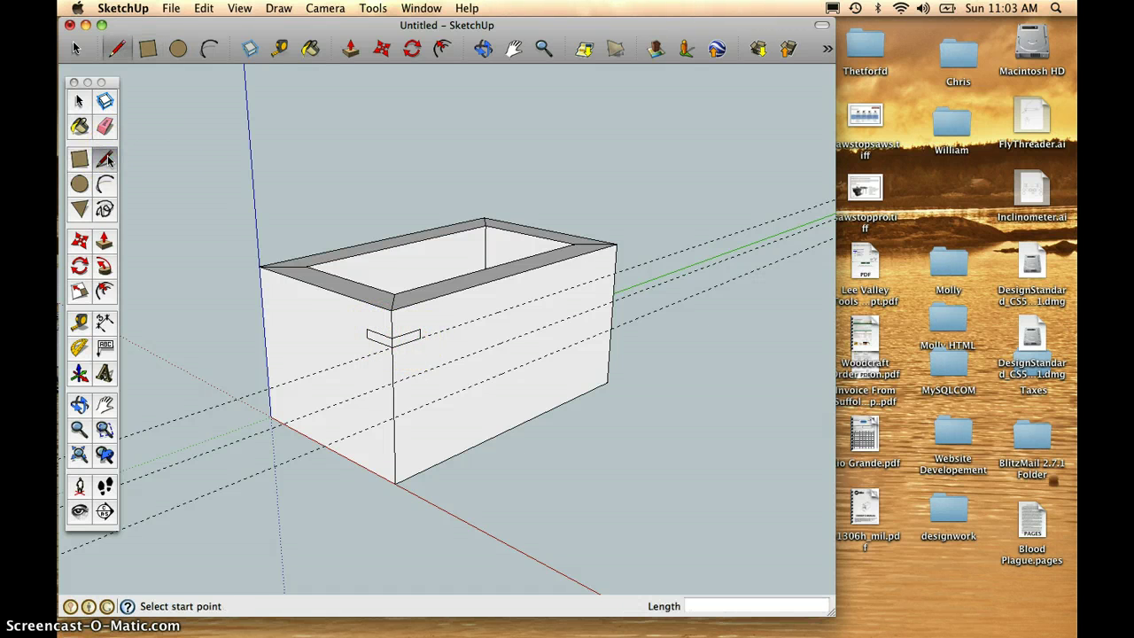
pyautogui.click(366, 329)
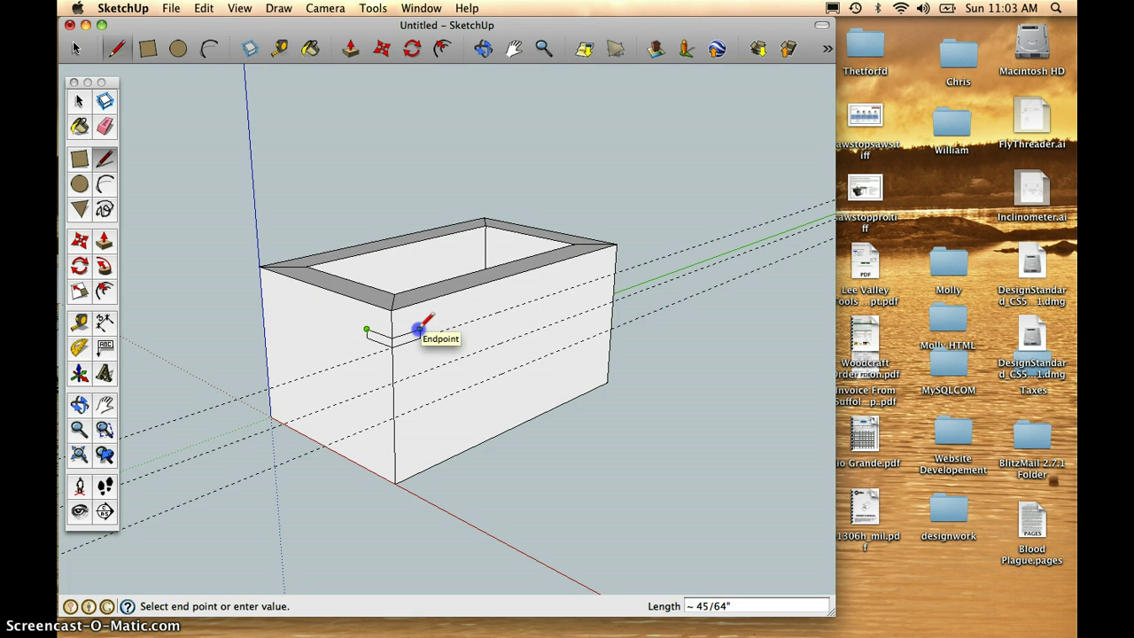
pyautogui.click(418, 329)
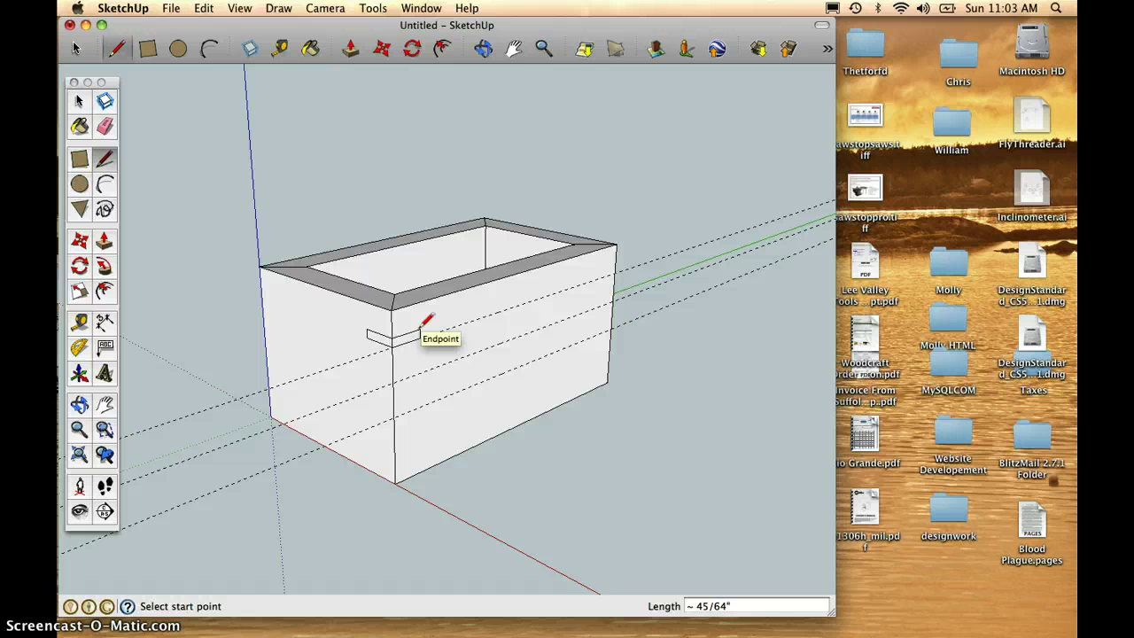
pyautogui.click(367, 336)
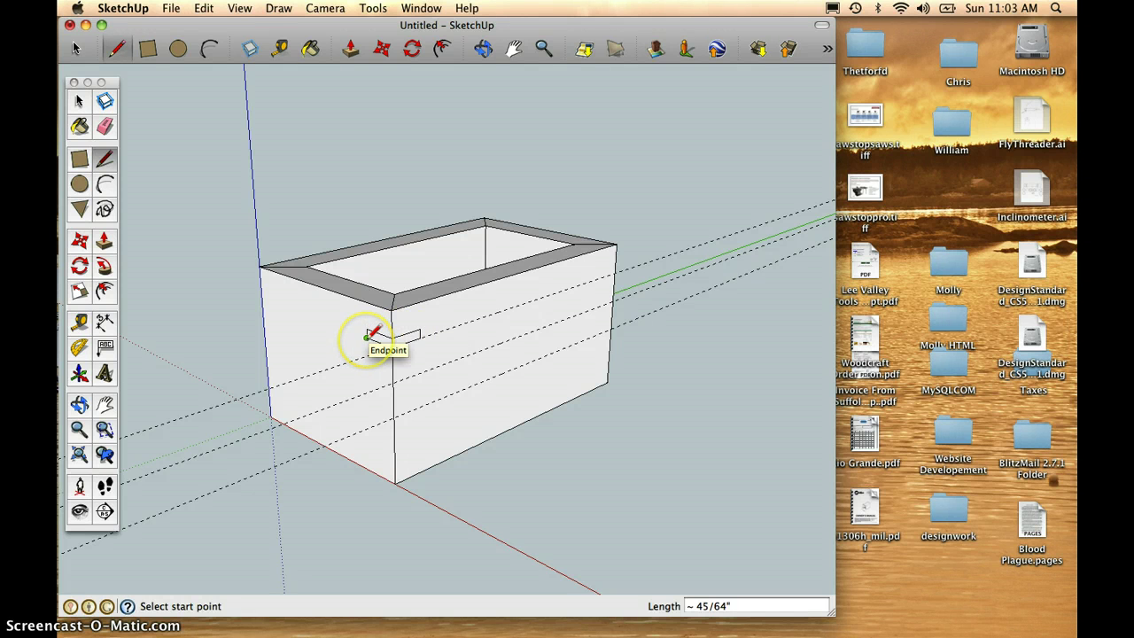
pyautogui.click(418, 336)
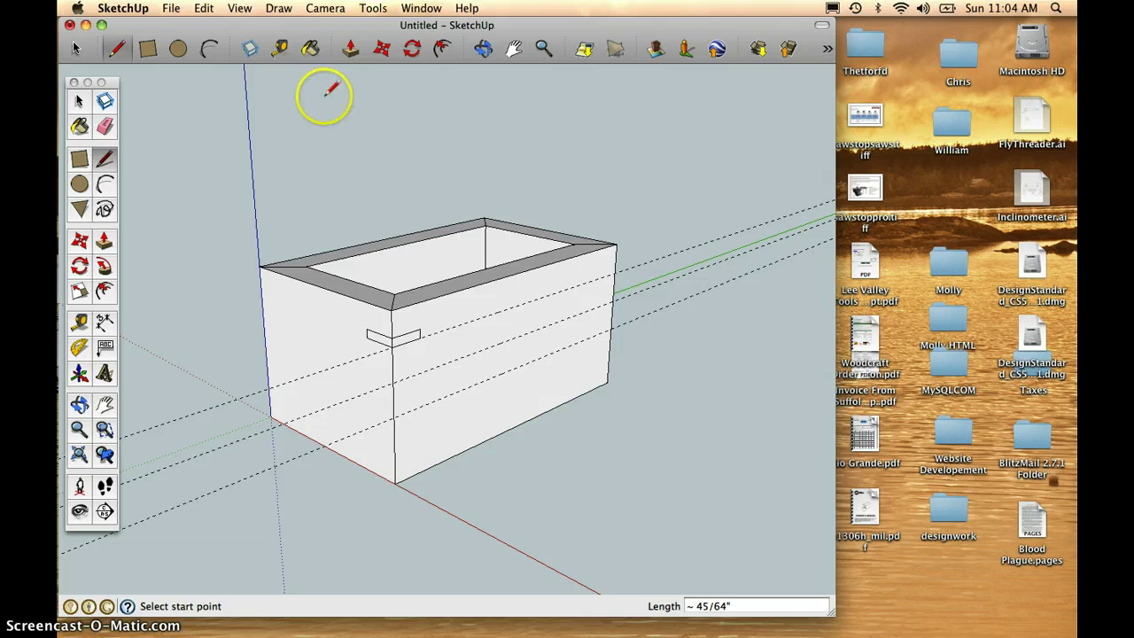
# - Inspect the corner key shape inside the box with the X-ray face style, and restore the opaque display
pyautogui.click(238, 9)
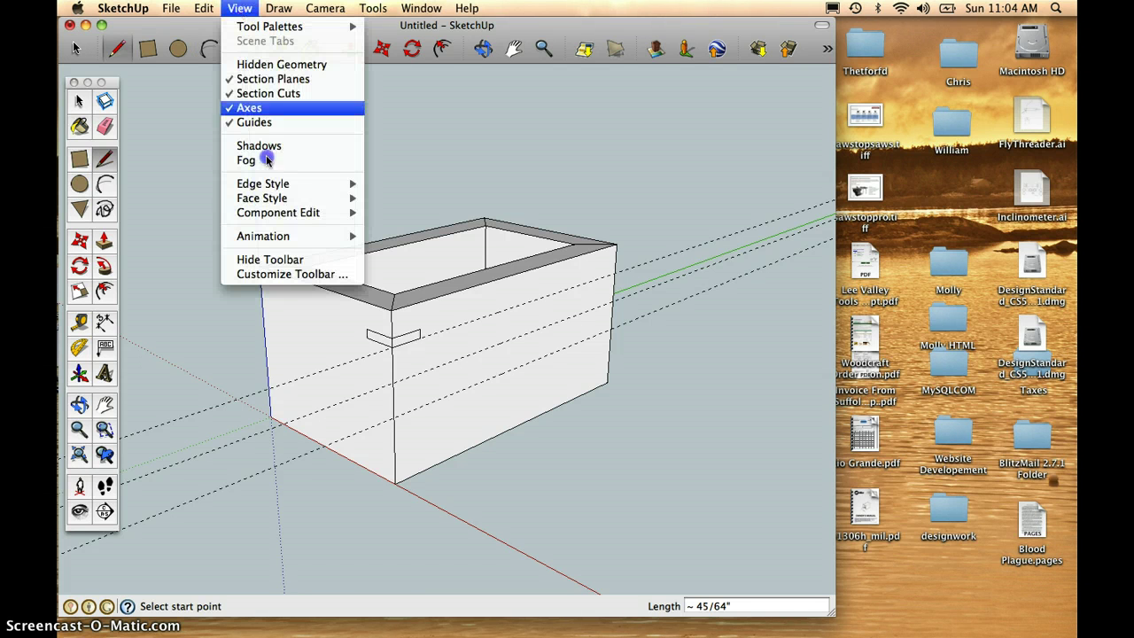
pyautogui.moveTo(270, 198)
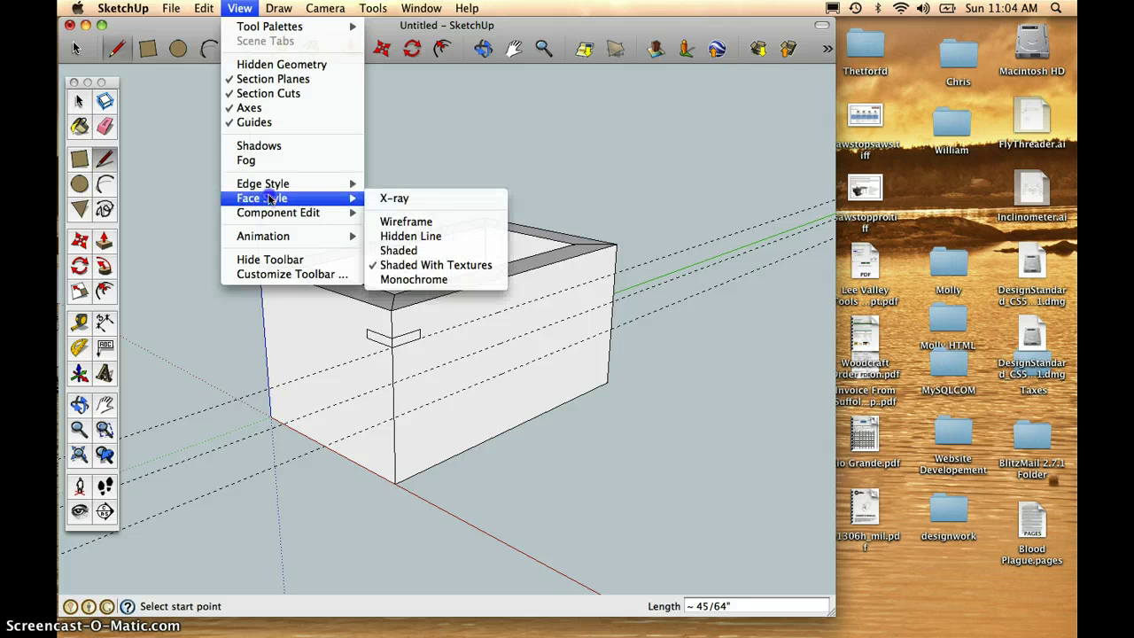
pyautogui.click(404, 200)
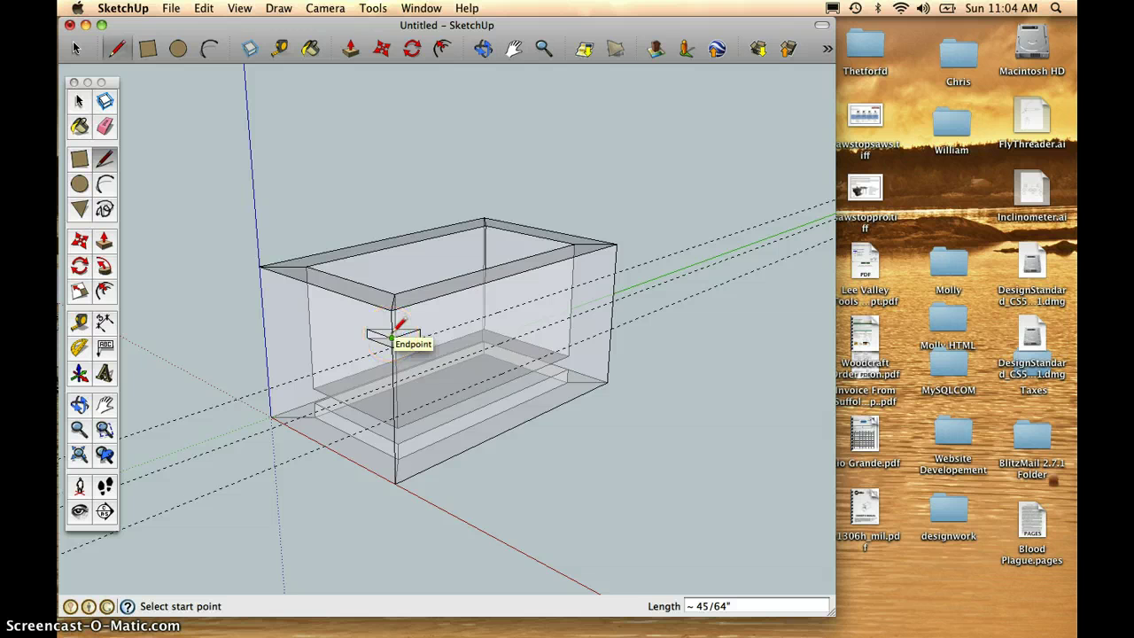
pyautogui.click(242, 9)
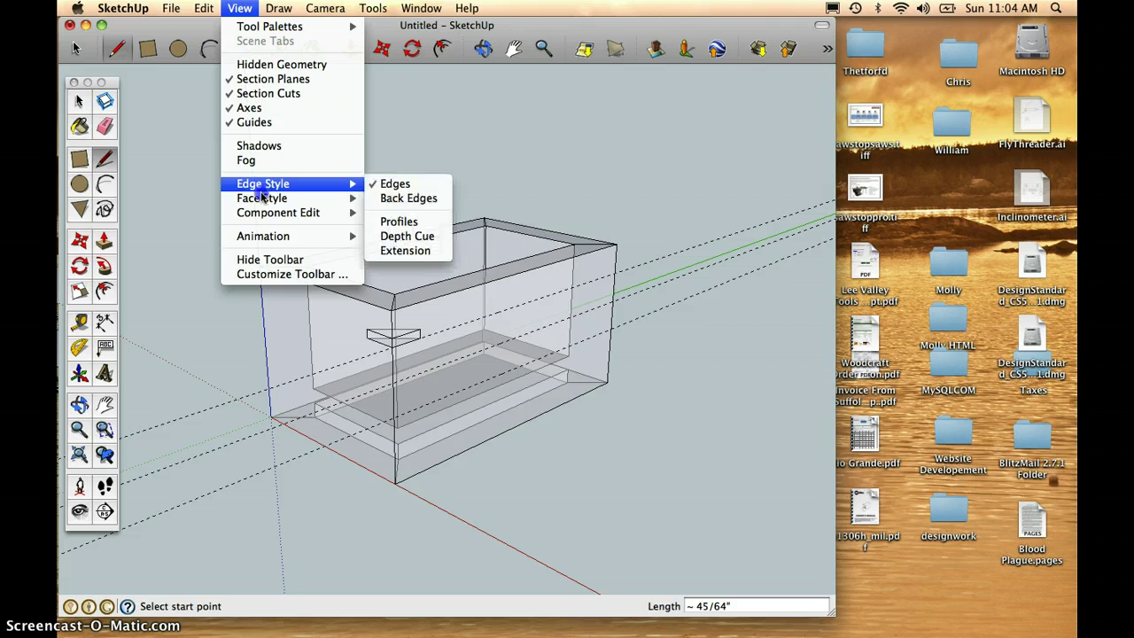
pyautogui.moveTo(262, 197)
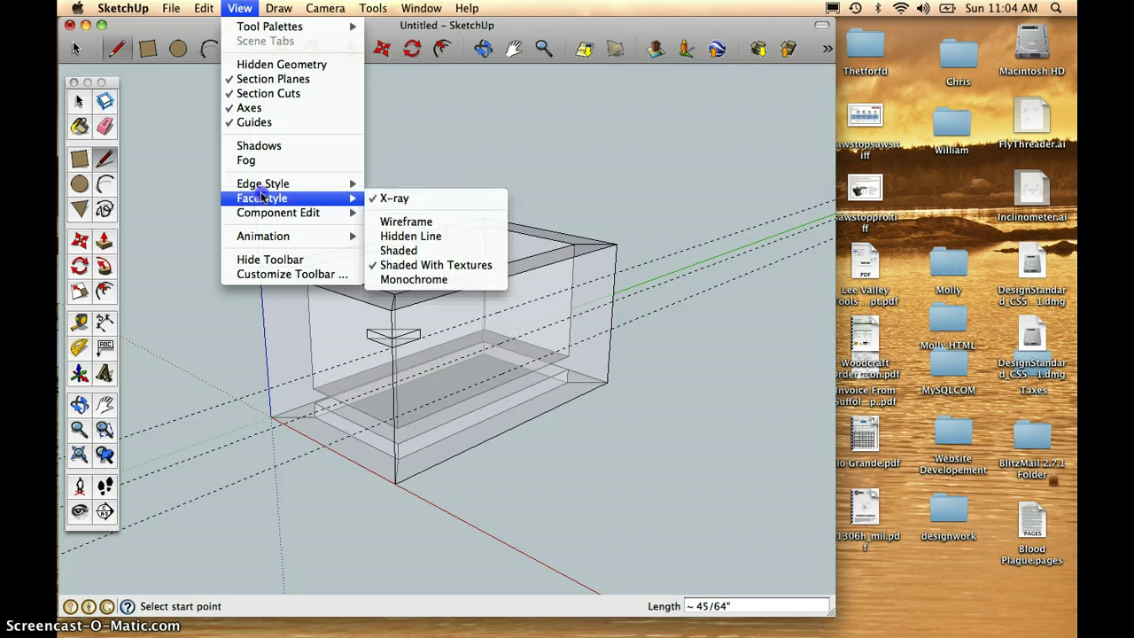
pyautogui.click(395, 198)
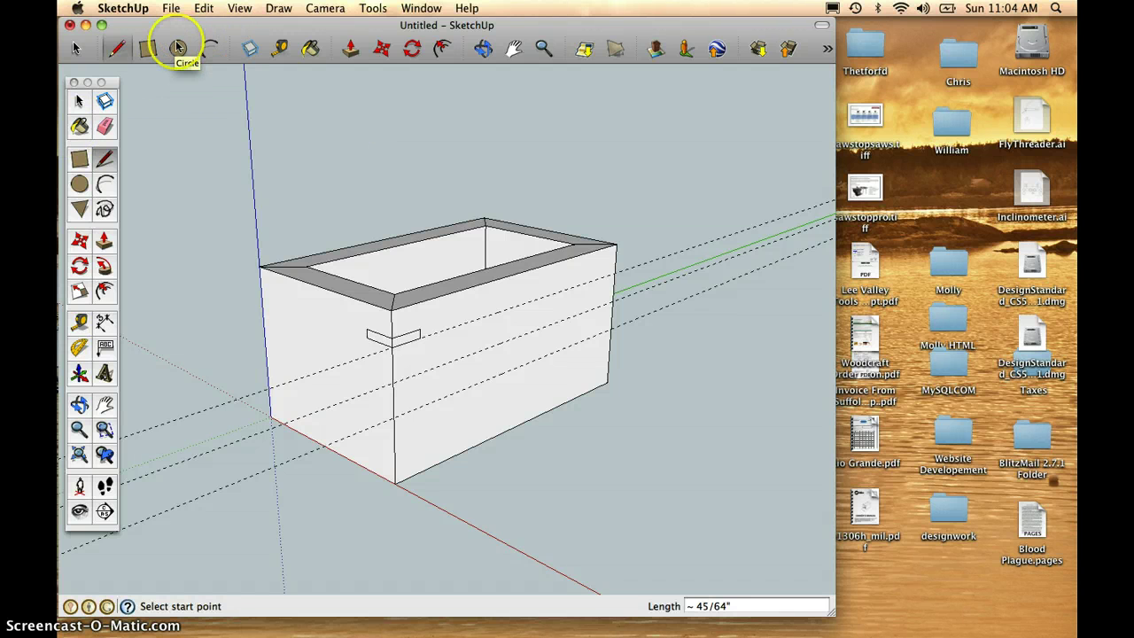
# - Copy the corner key and paste it on the front corner edge where the middle and bottom guides cross
pyautogui.click(77, 49)
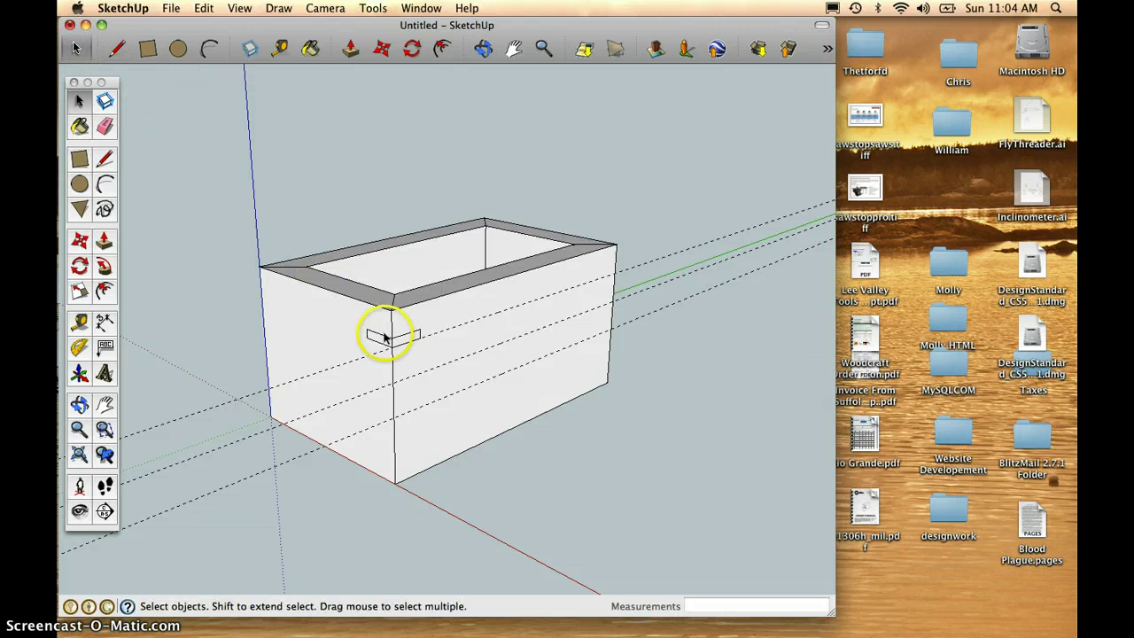
pyautogui.moveTo(353, 324); pyautogui.dragTo(432, 357)
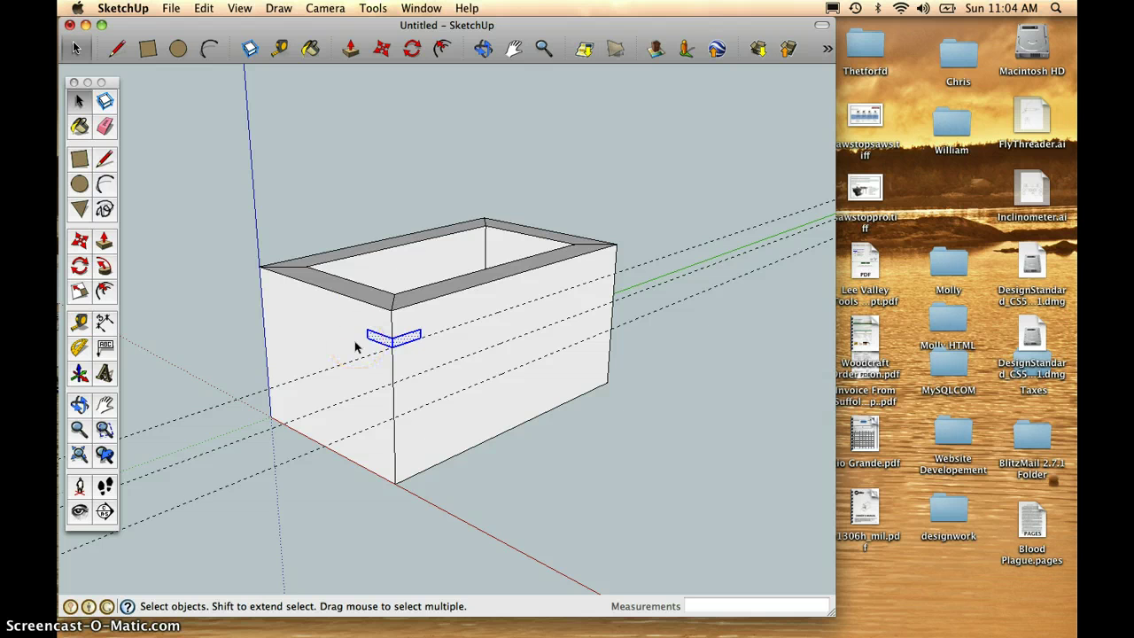
pyautogui.click(204, 8)
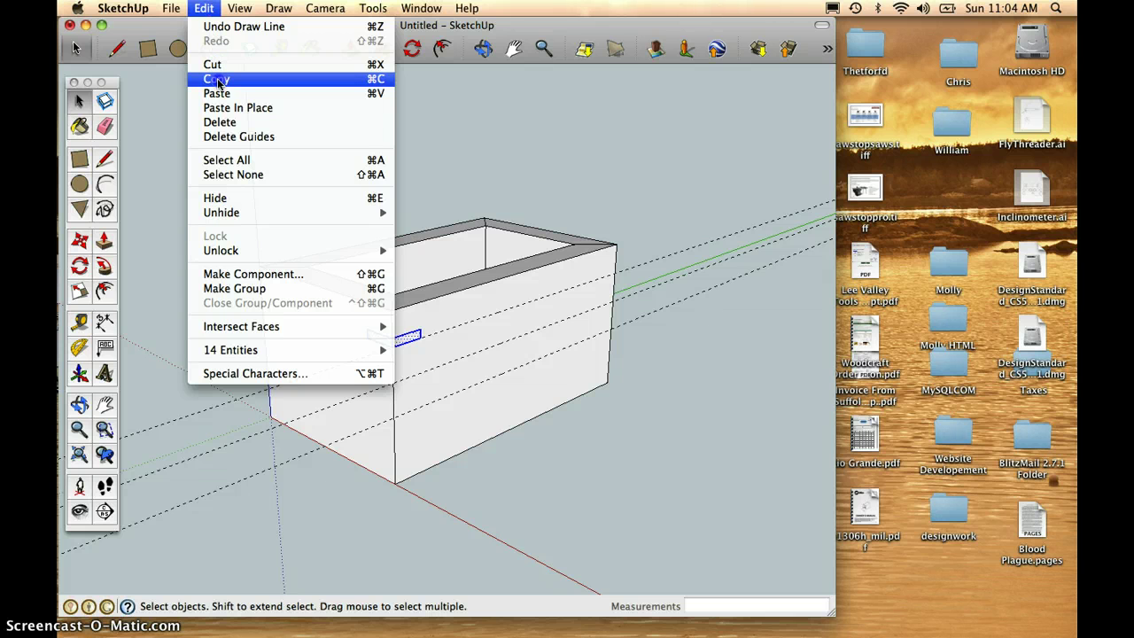
pyautogui.click(207, 9)
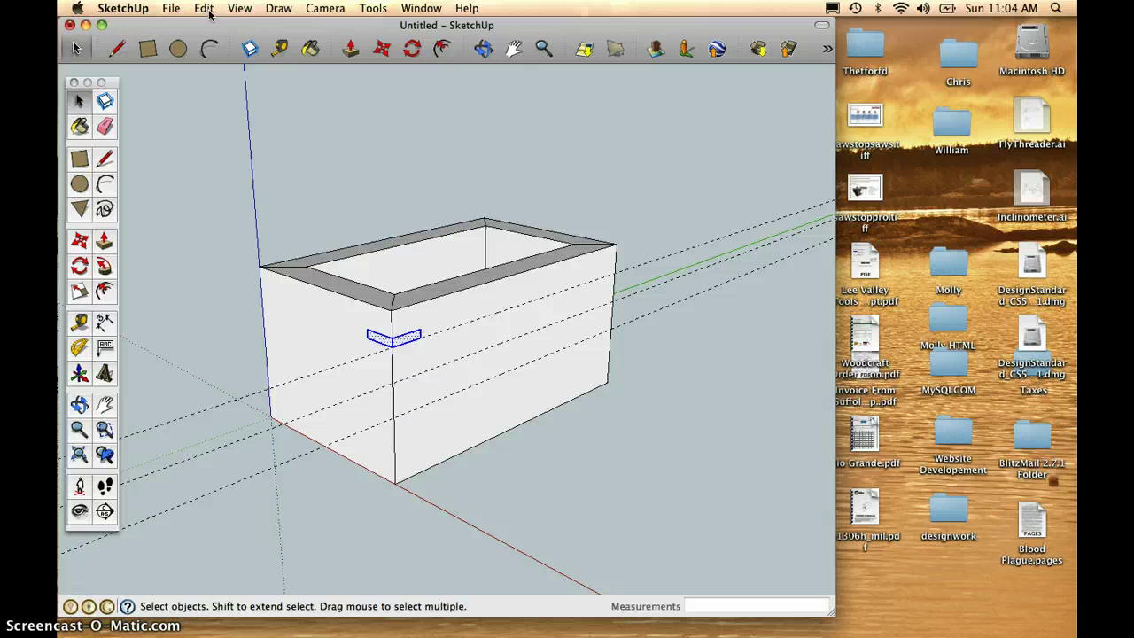
pyautogui.press('super+v')
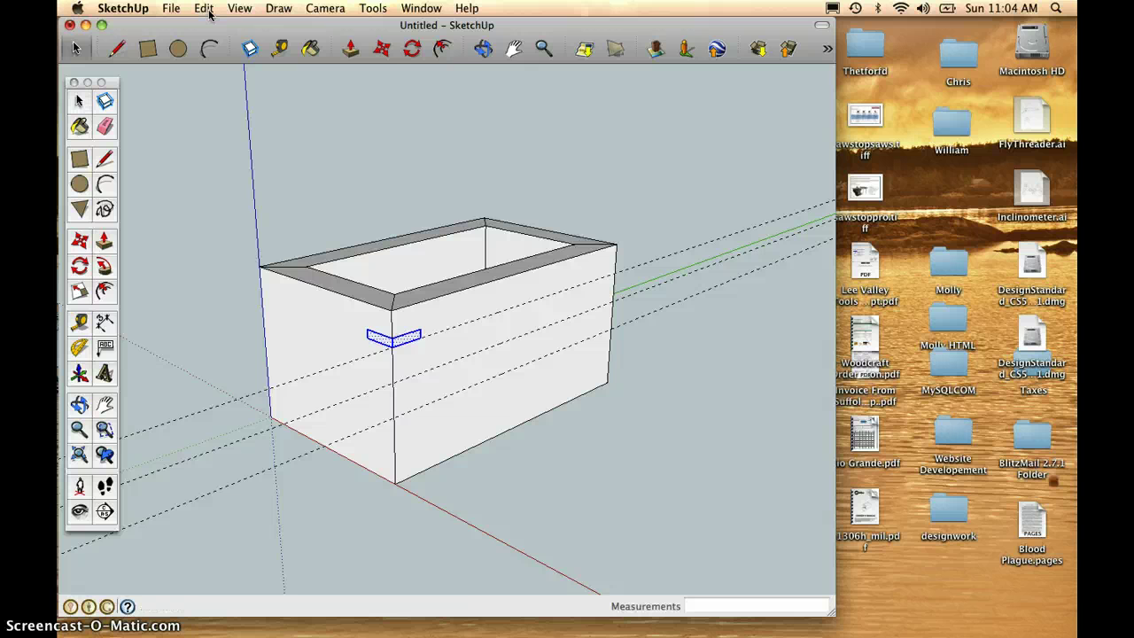
pyautogui.click(206, 9)
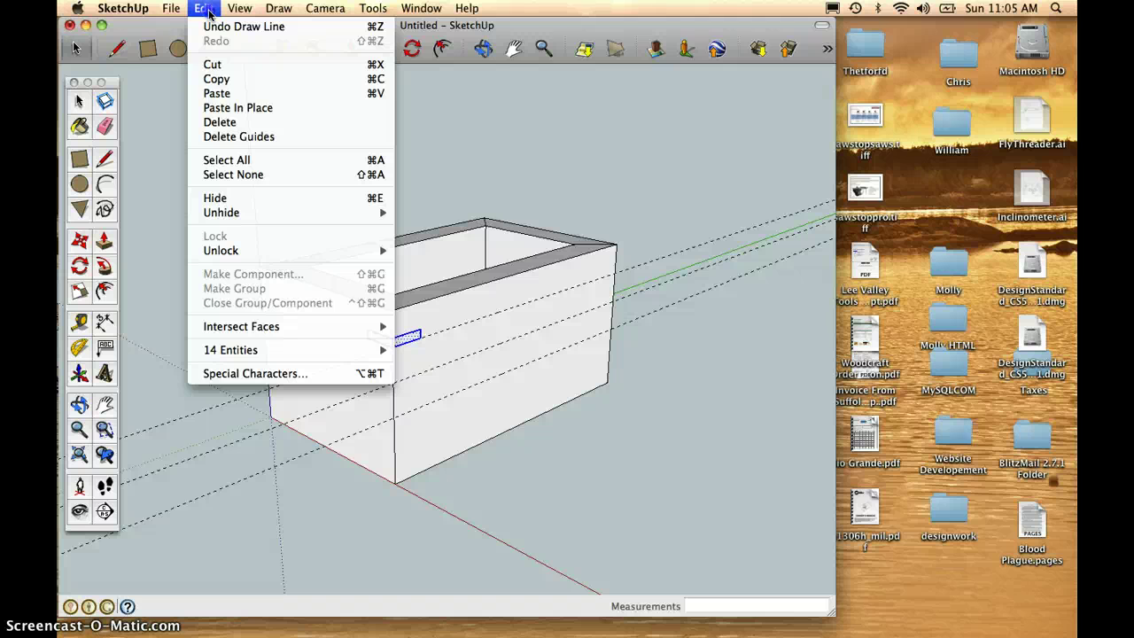
pyautogui.click(218, 93)
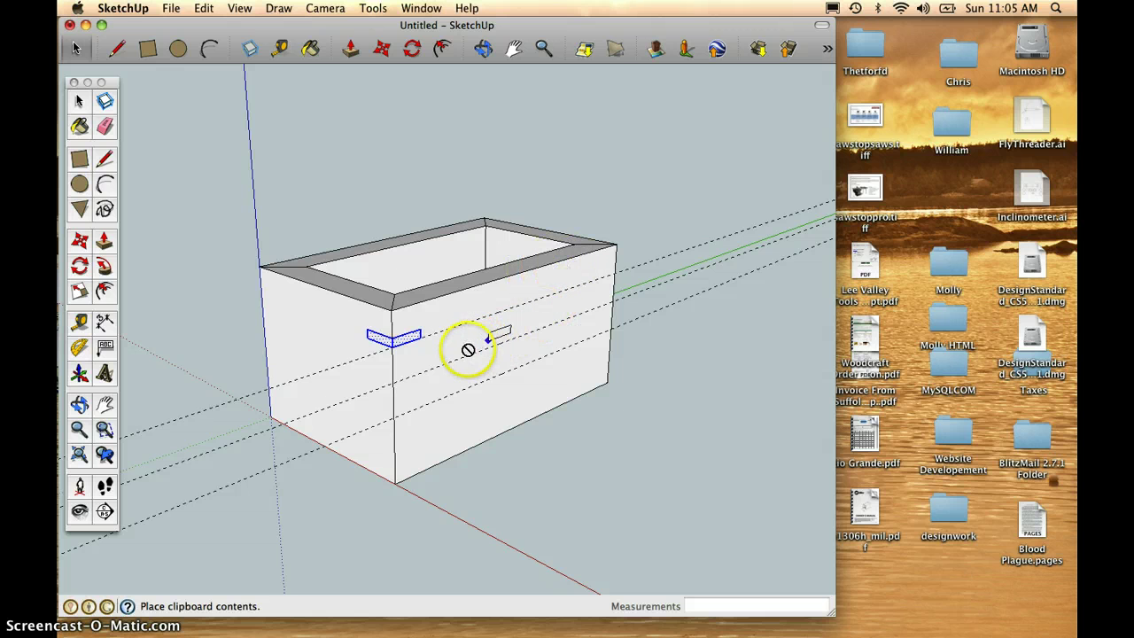
pyautogui.click(393, 379)
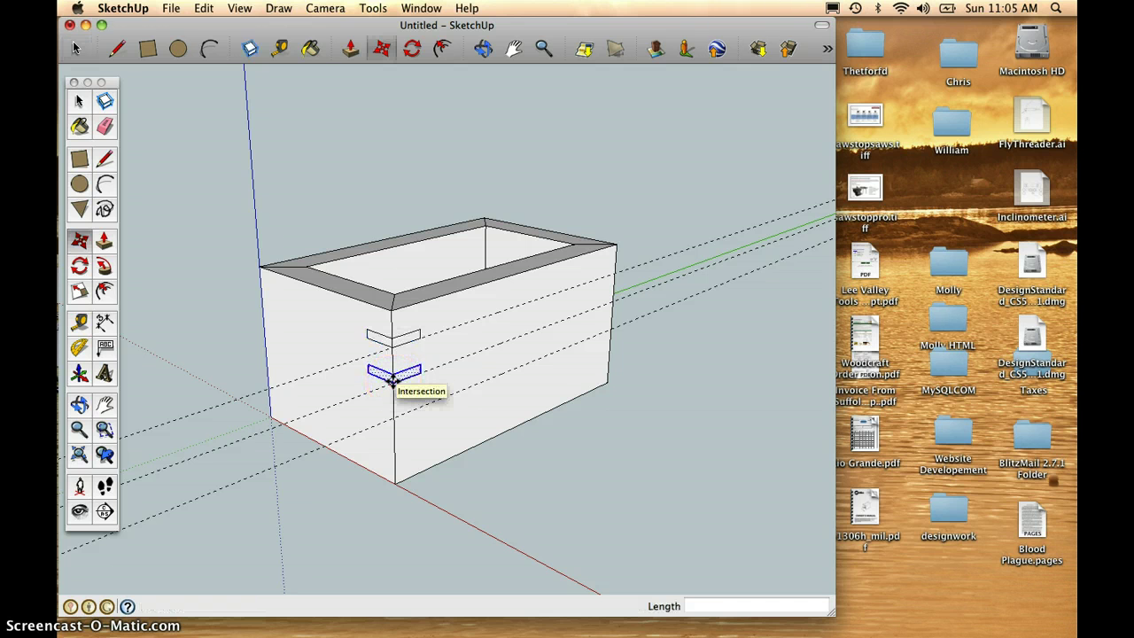
pyautogui.click(390, 385)
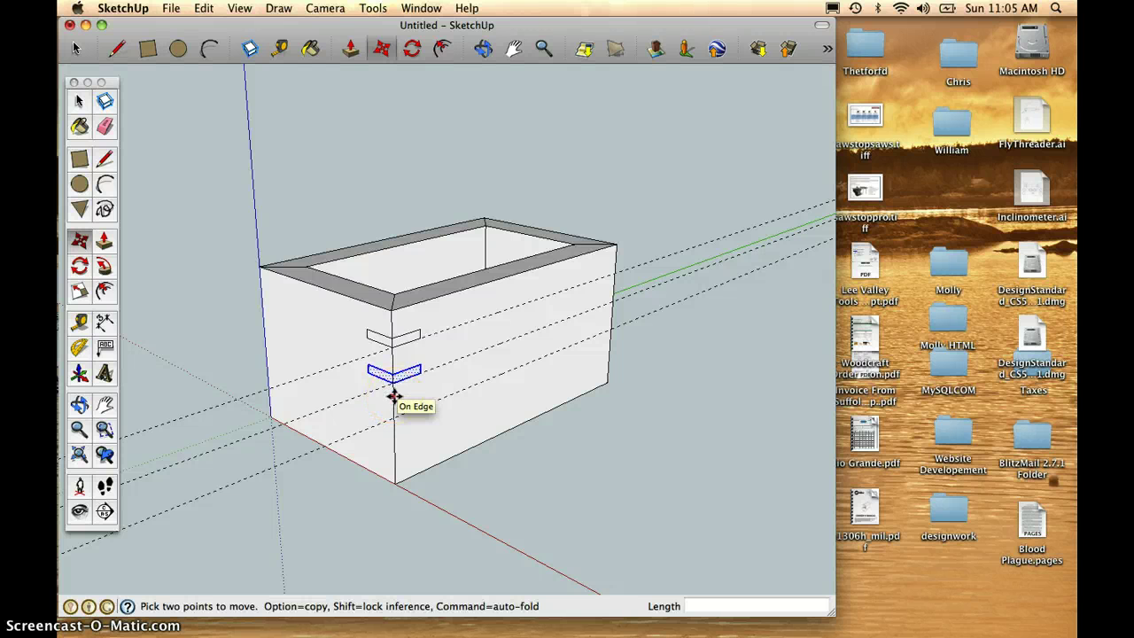
pyautogui.press('super+v')
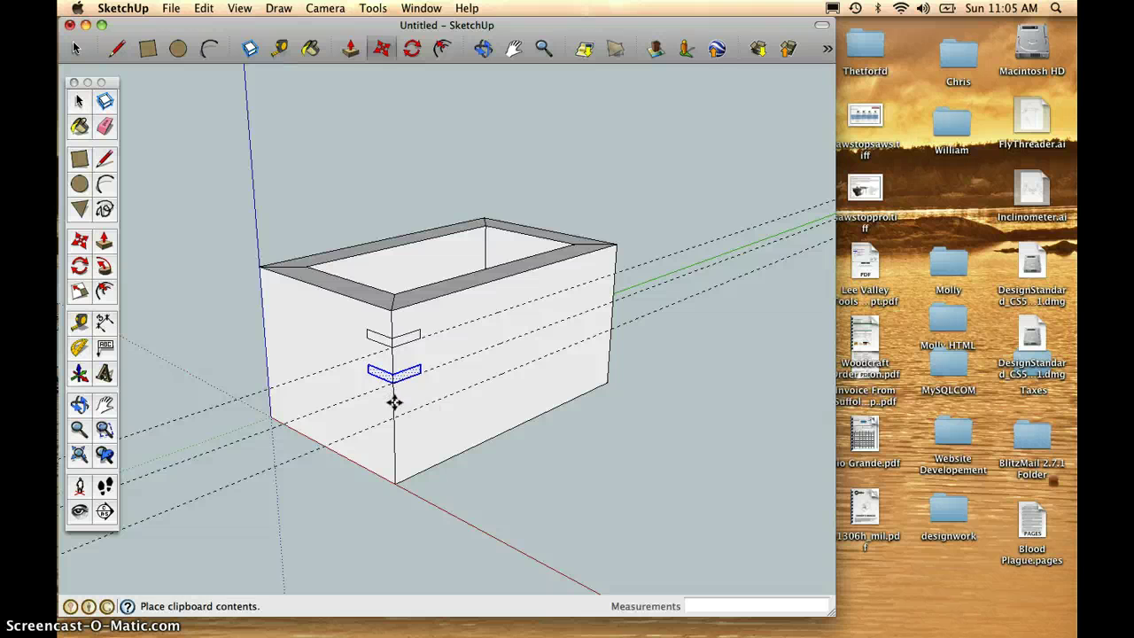
pyautogui.click(395, 413)
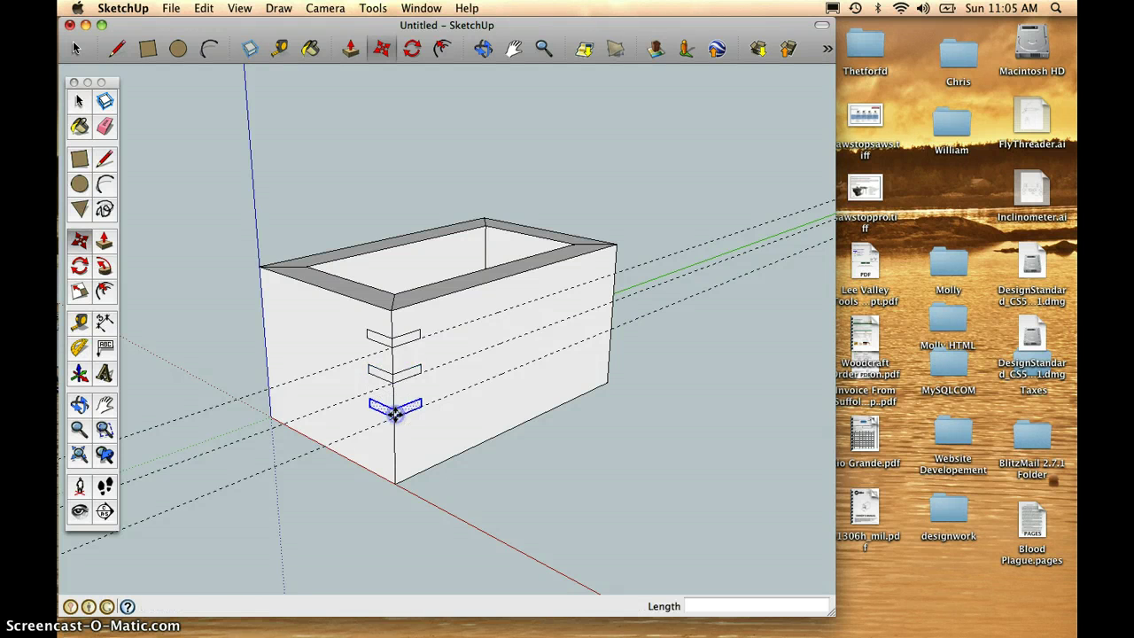
# - Make the three corner keys on the front corner into one component named "kes"
pyautogui.click(77, 49)
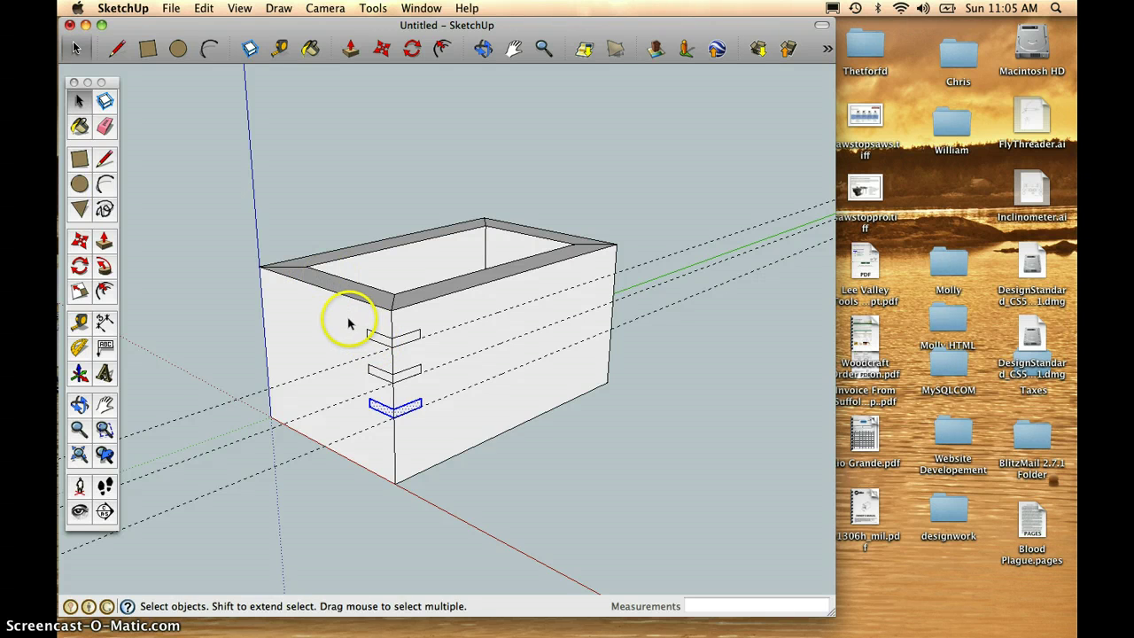
pyautogui.moveTo(348, 323); pyautogui.dragTo(447, 436)
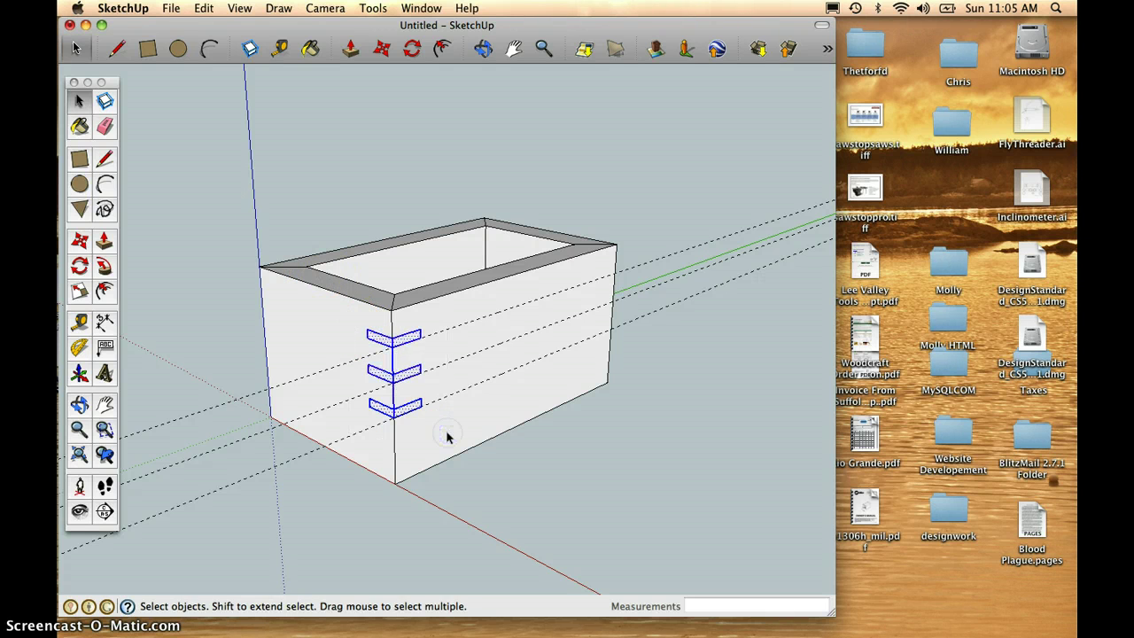
pyautogui.click(249, 50)
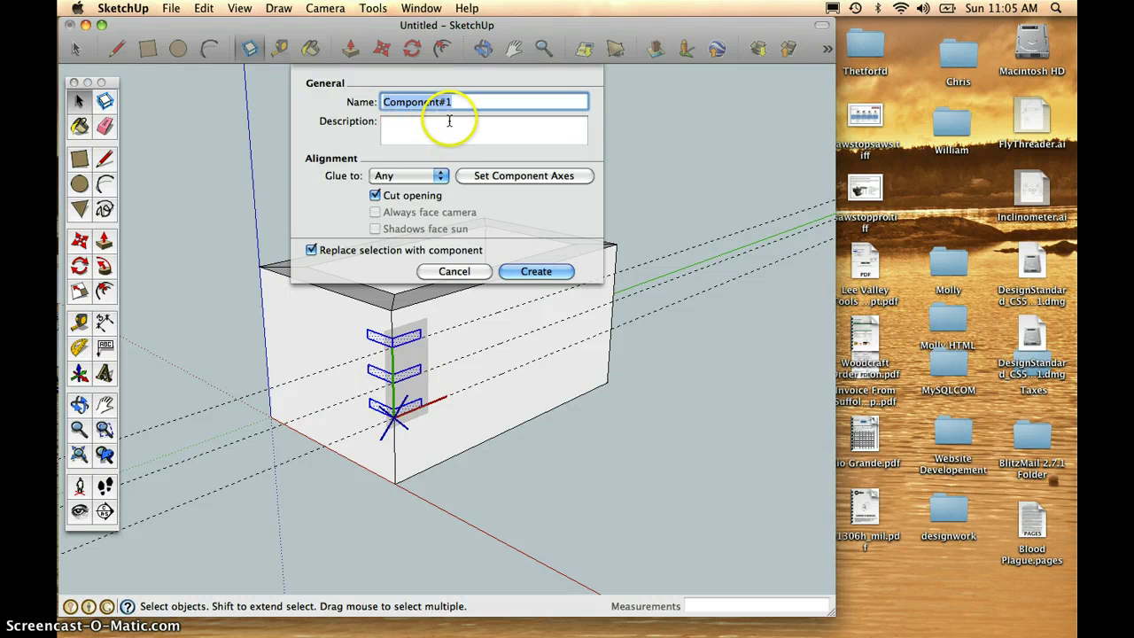
pyautogui.write('ke')
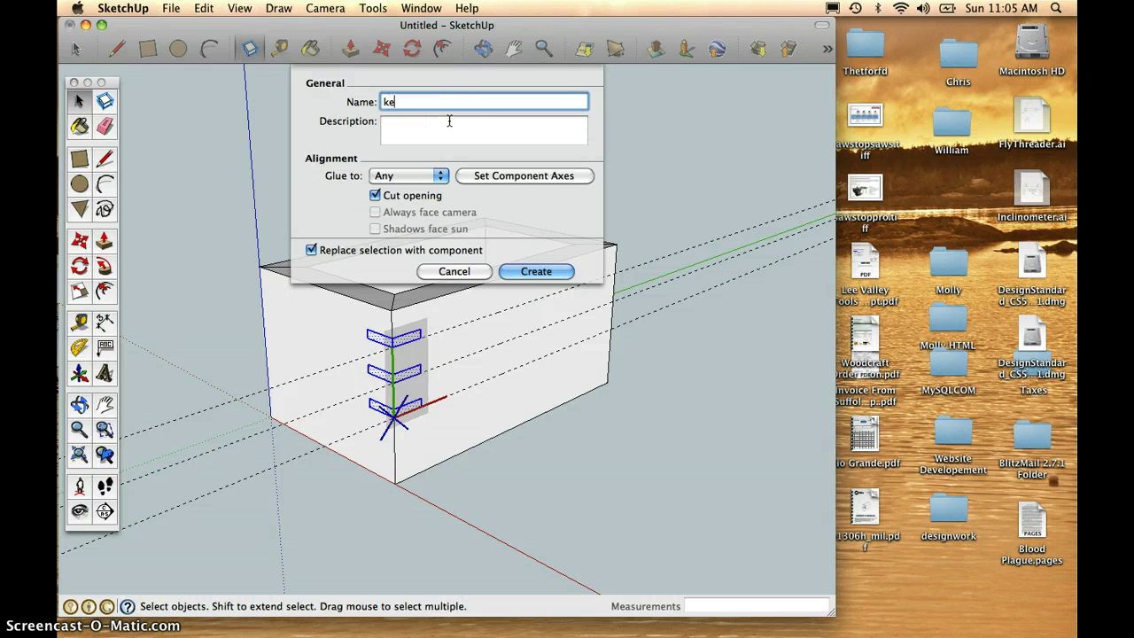
pyautogui.write('s')
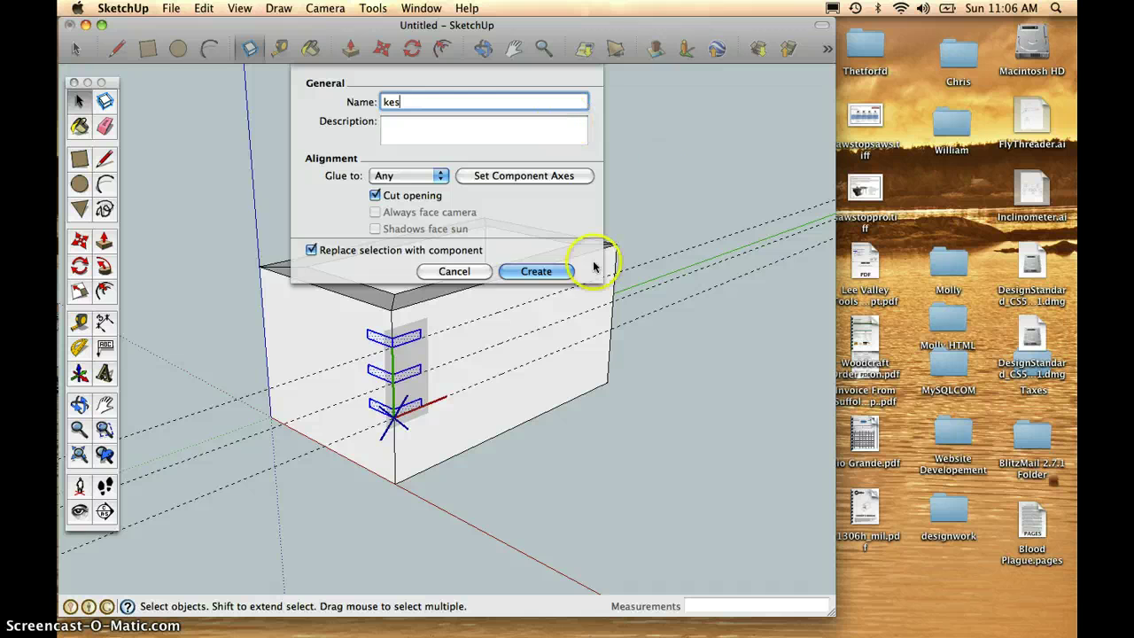
pyautogui.click(543, 273)
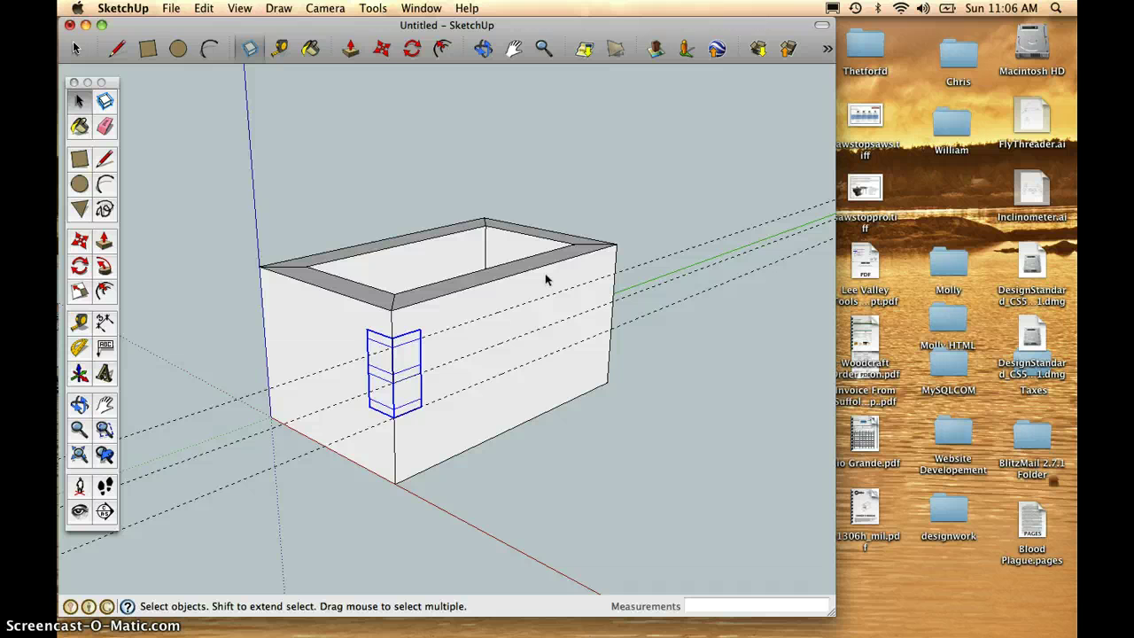
# - Copy the key component and paste it on the other corner of the same long side, with its lowest point on the bottom guide
pyautogui.click(390, 372)
pyautogui.click(390, 466)
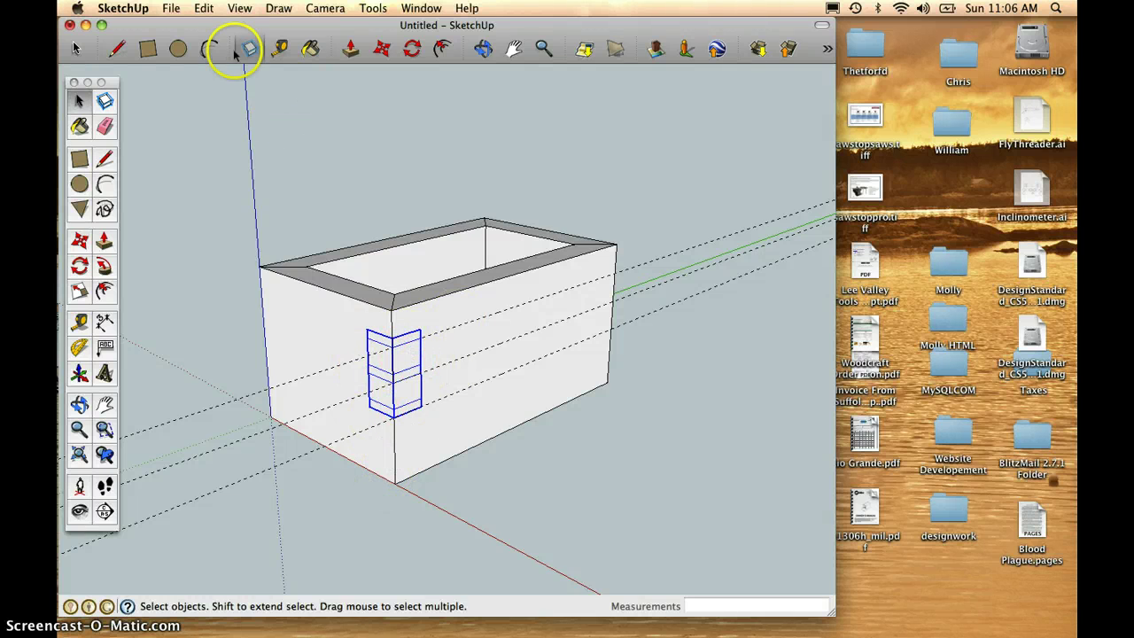
pyautogui.click(204, 9)
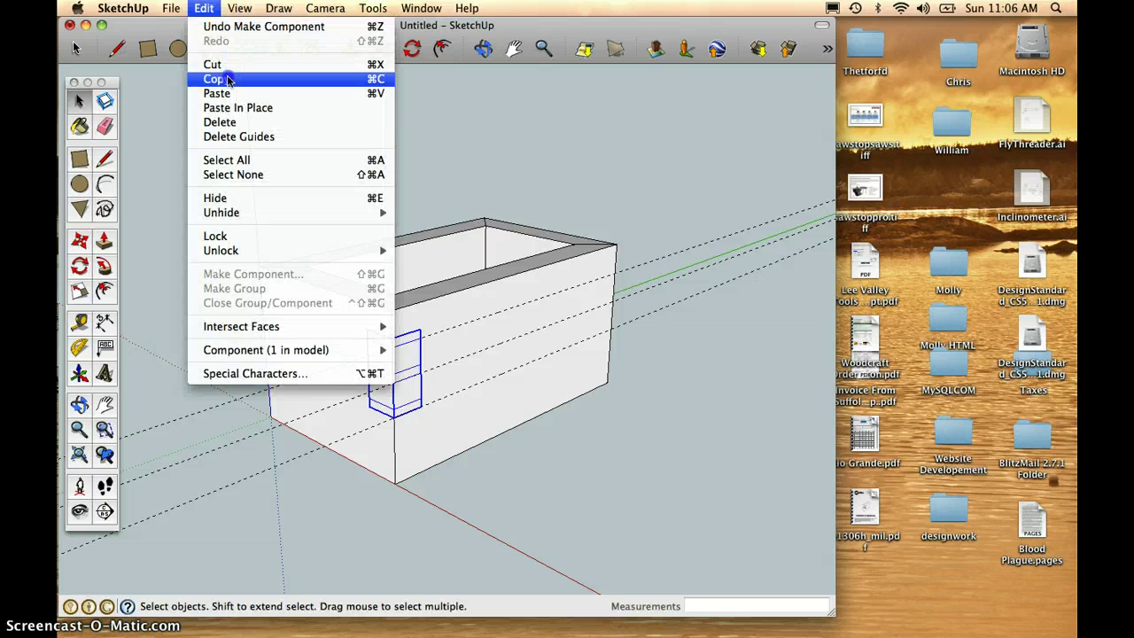
pyautogui.click(228, 80)
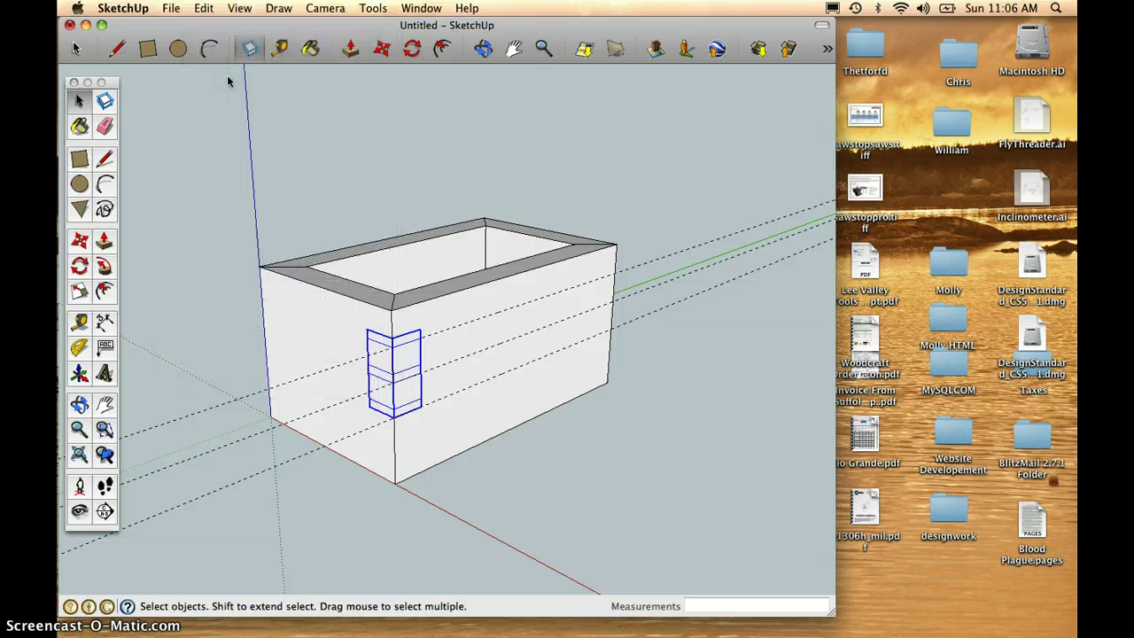
pyautogui.click(482, 48)
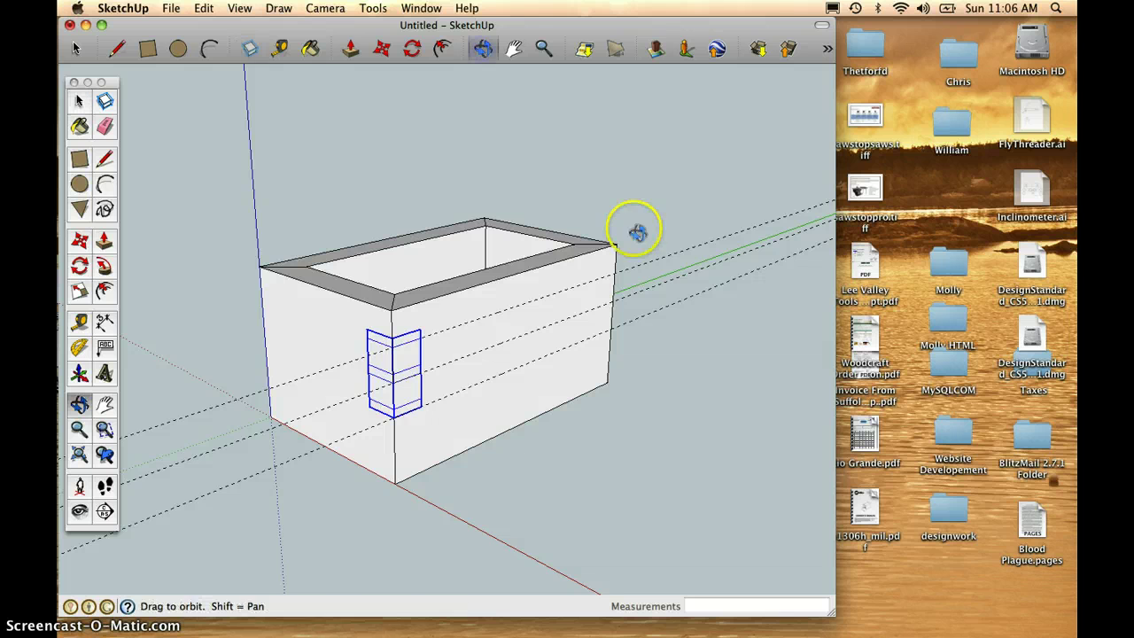
pyautogui.moveTo(637, 232); pyautogui.dragTo(258, 388)
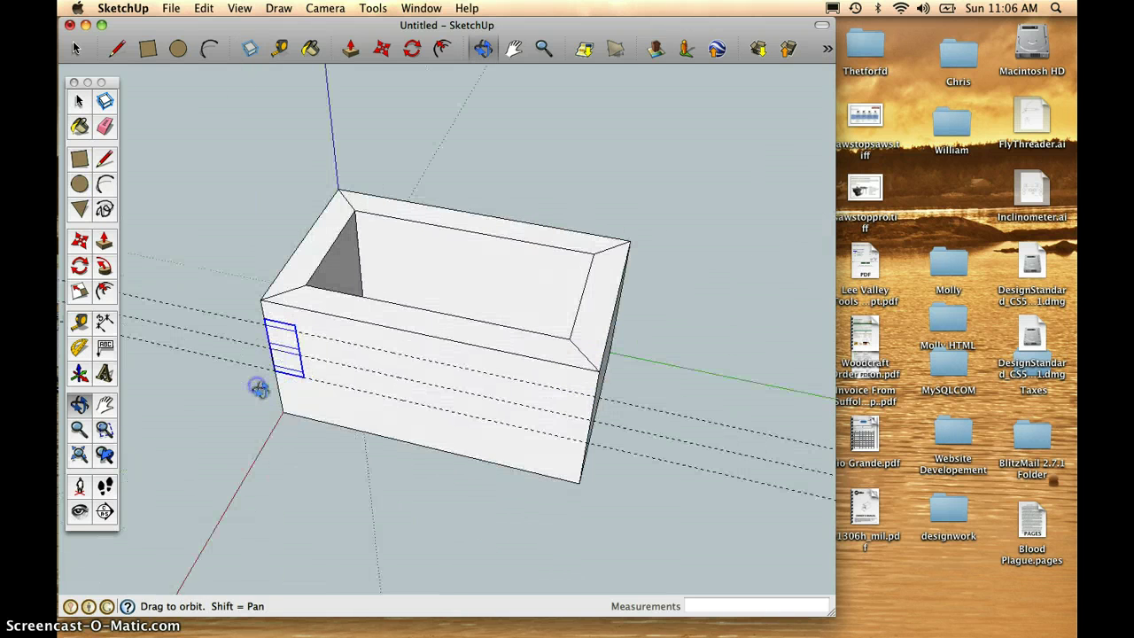
pyautogui.moveTo(658, 380); pyautogui.dragTo(464, 255)
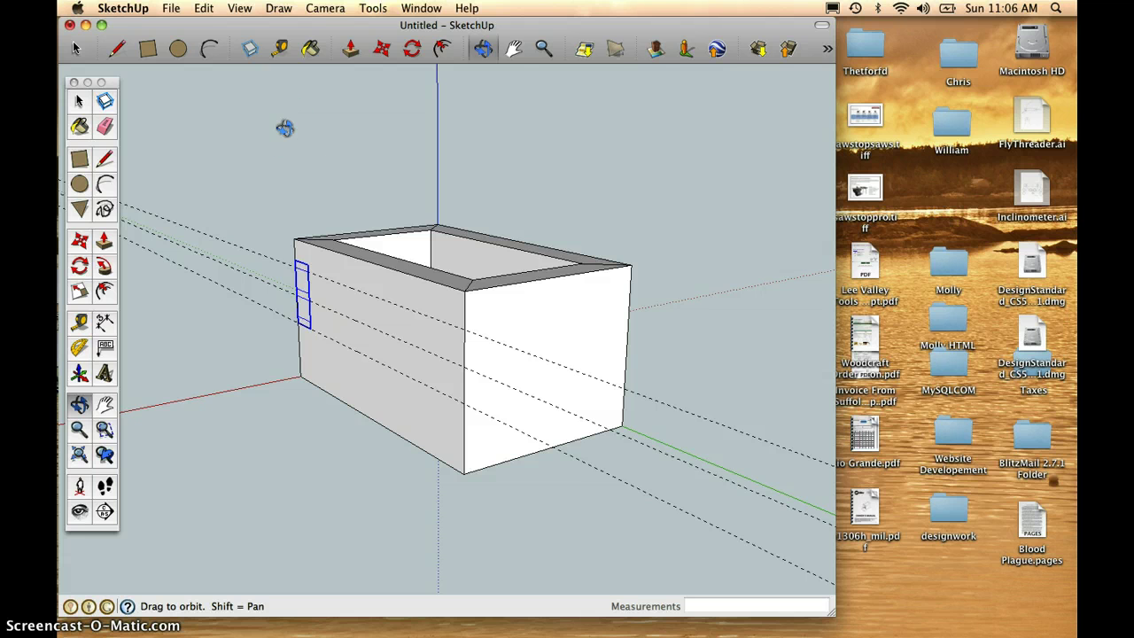
pyautogui.press('super+v')
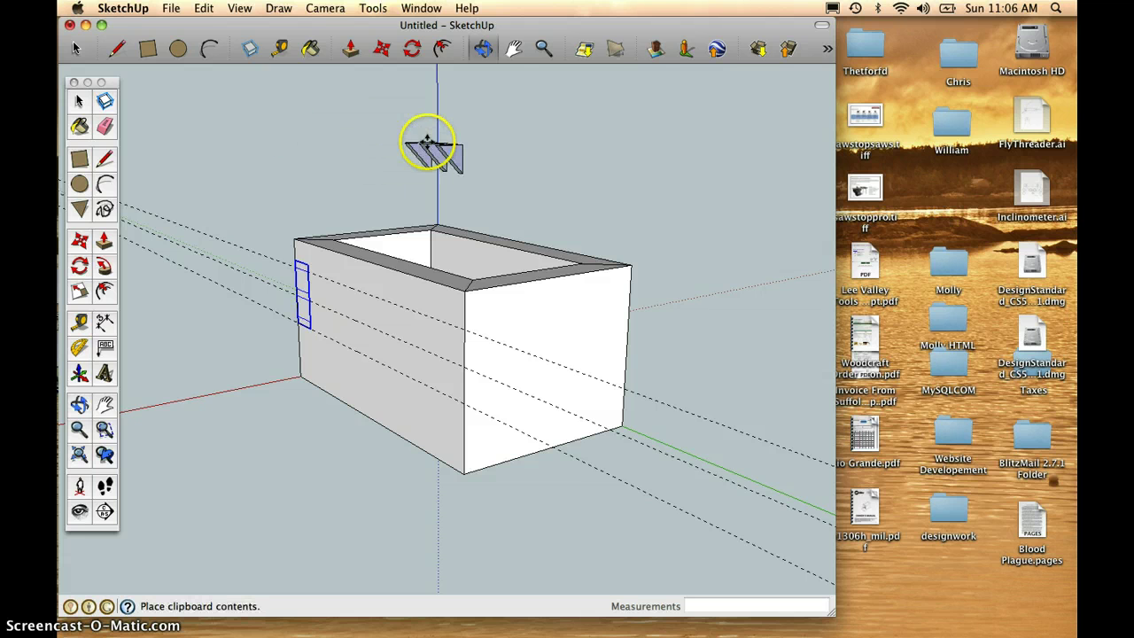
pyautogui.click(530, 251)
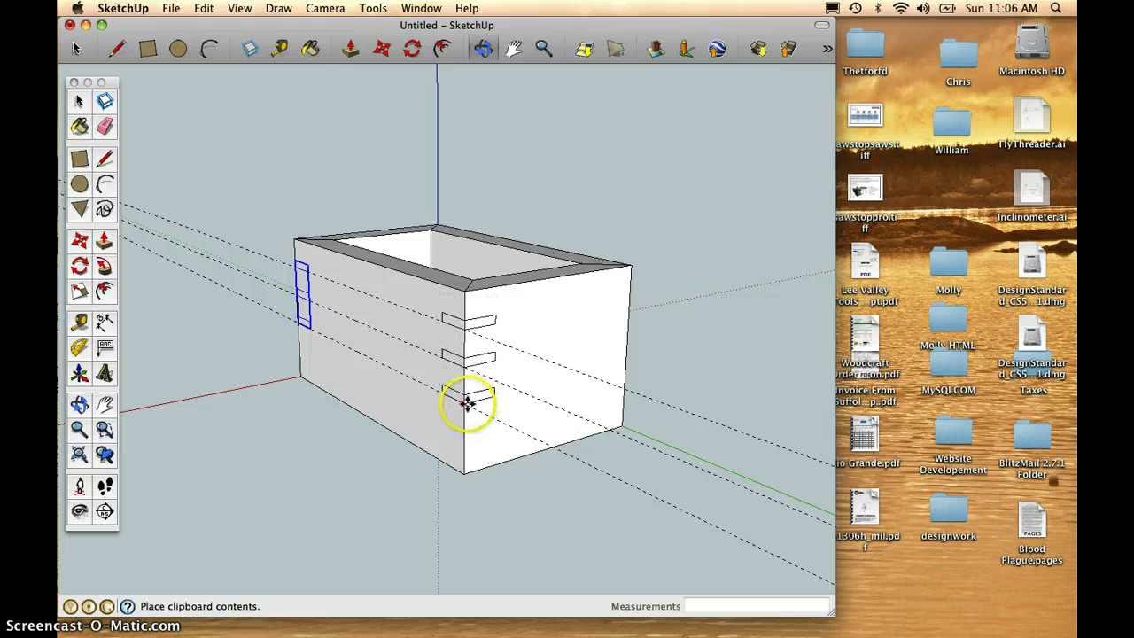
pyautogui.click(464, 403)
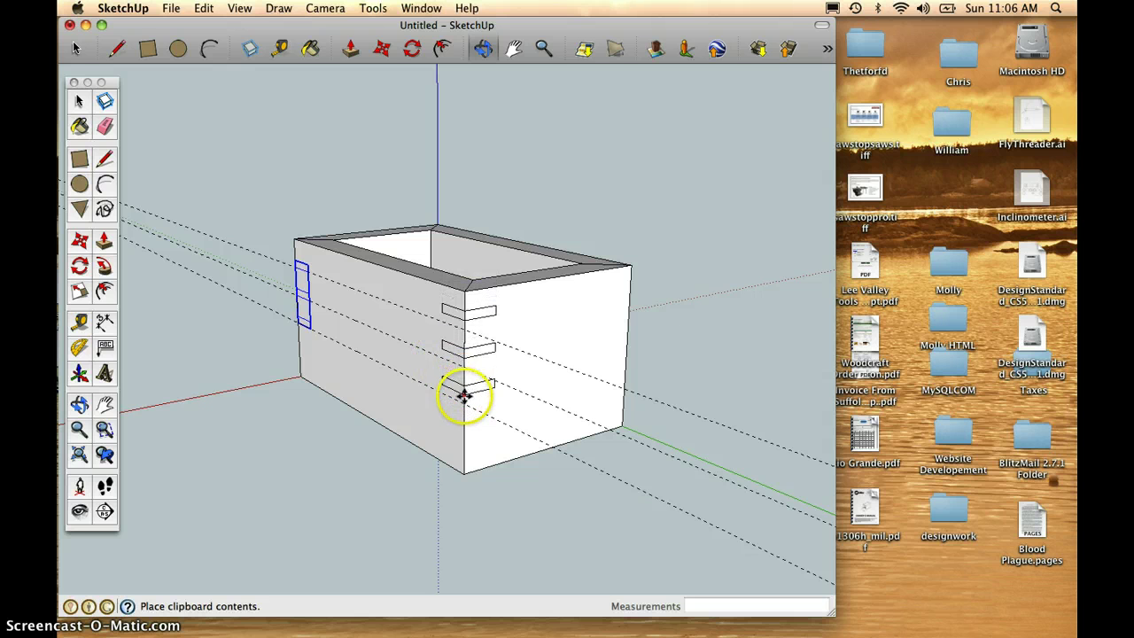
pyautogui.click(464, 400)
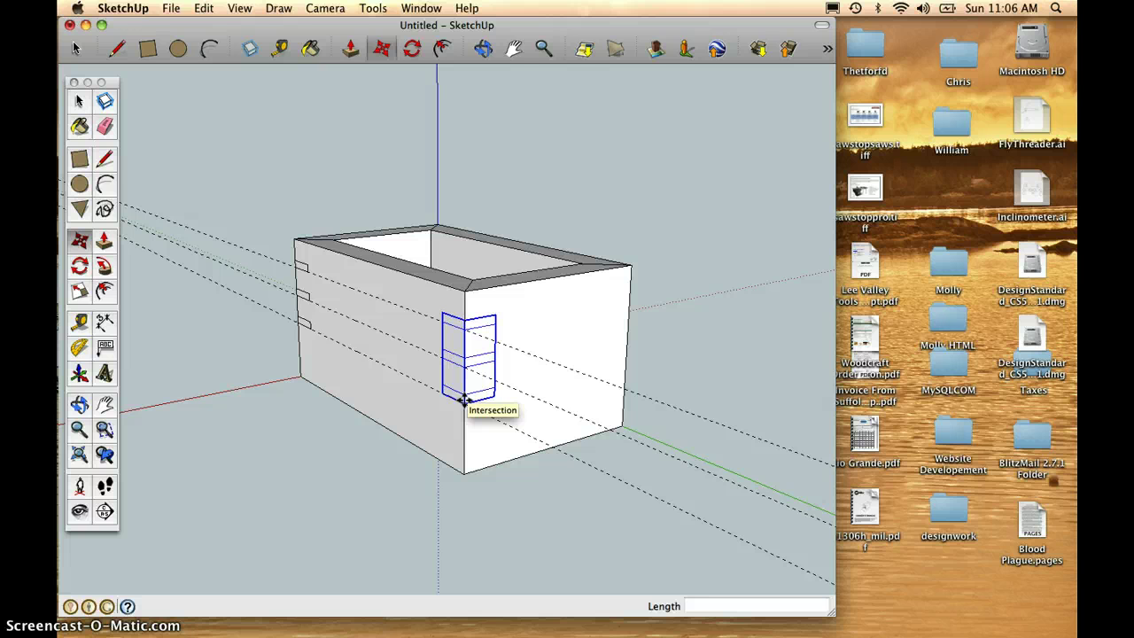
# - Paste the key component on the corner edge at the green axis, level with the keys on the adjacent corner
pyautogui.click(483, 47)
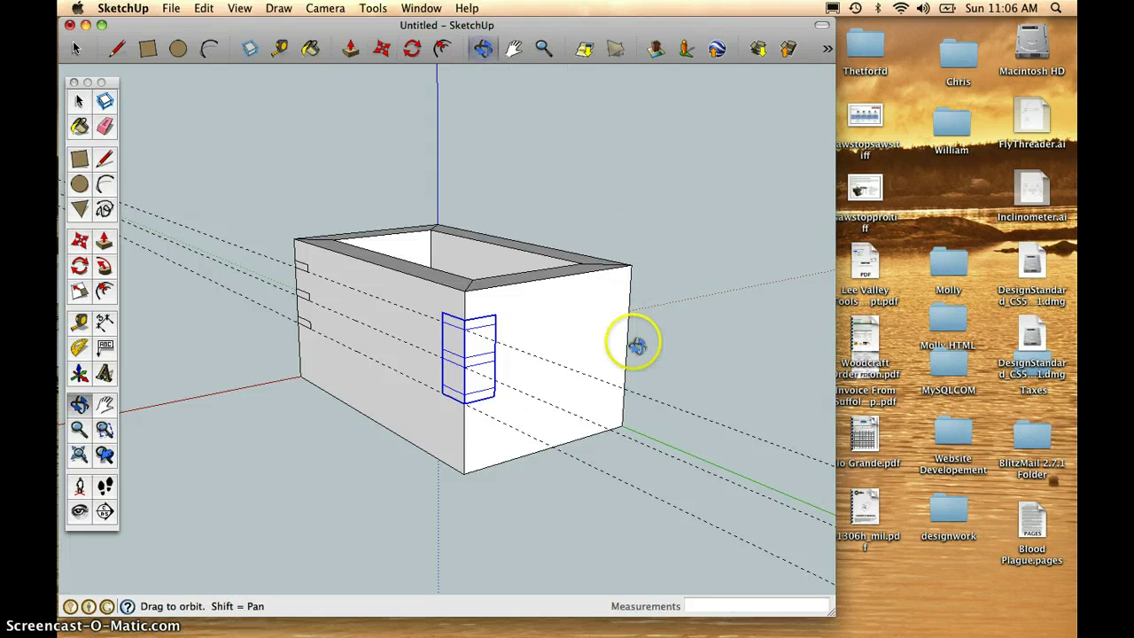
pyautogui.moveTo(587, 393); pyautogui.dragTo(190, 317)
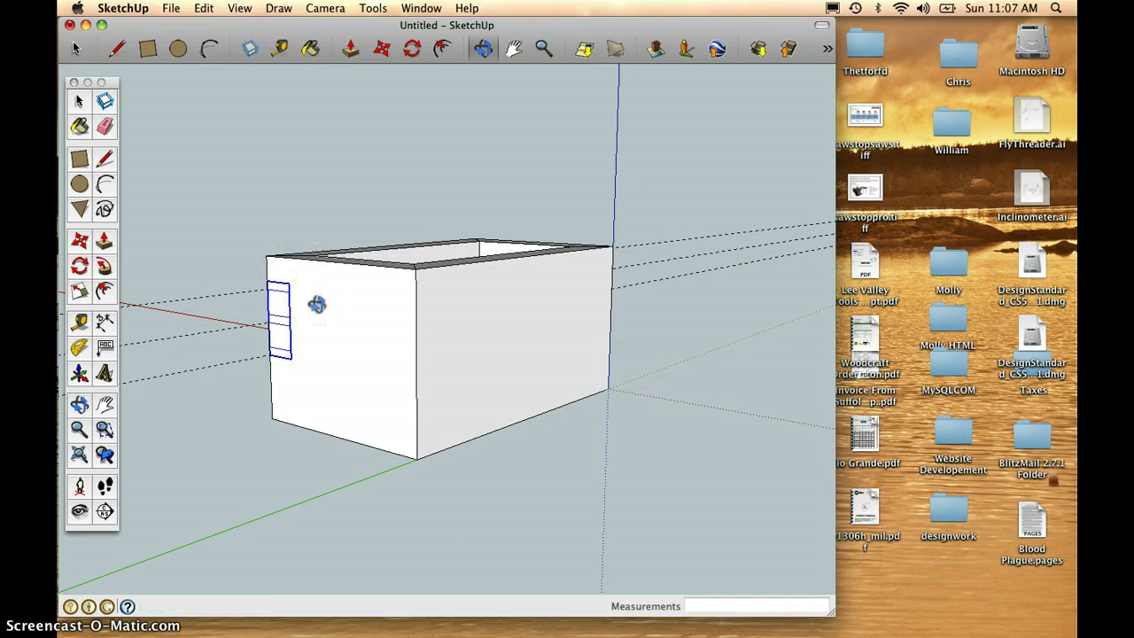
pyautogui.press('super+v')
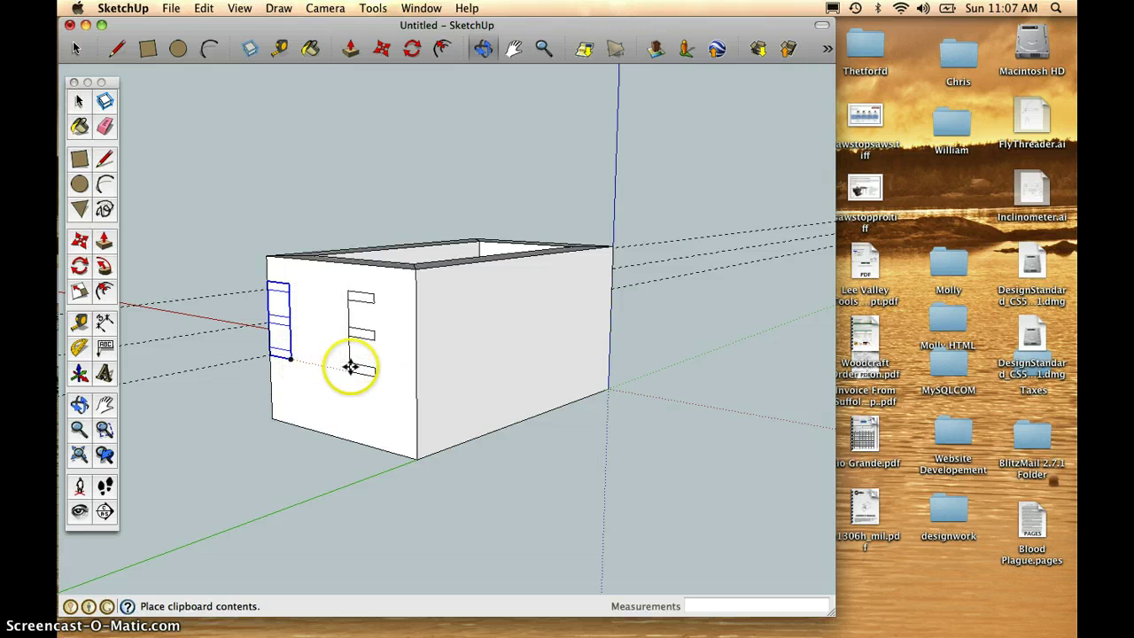
pyautogui.click(418, 379)
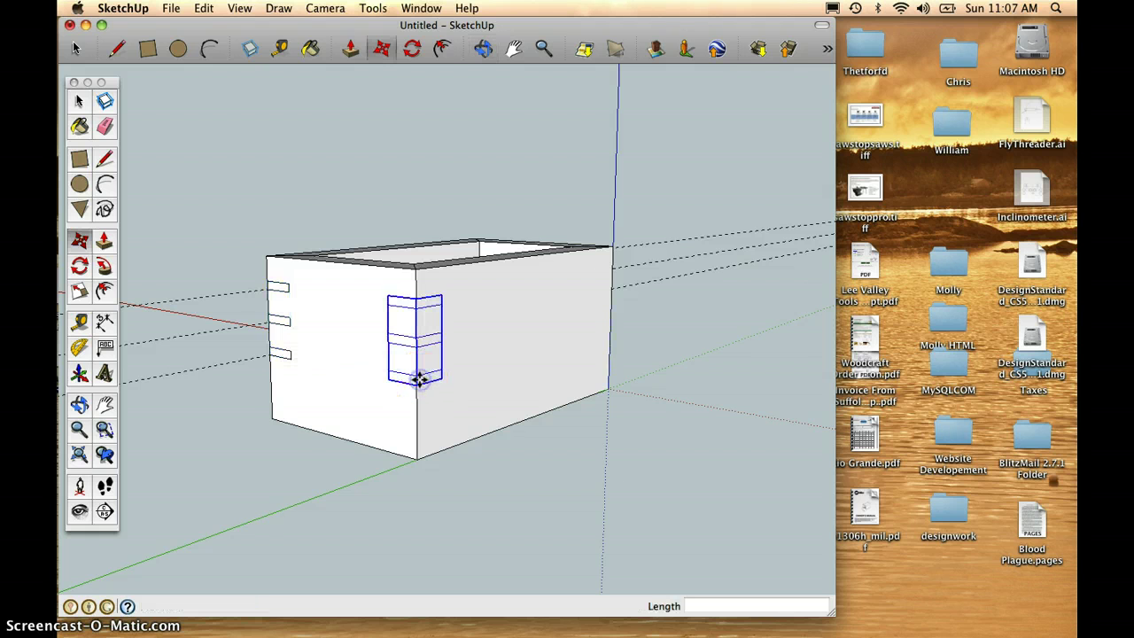
# - Paste the key component on the remaining corner edge at the origin, level with the other keys
pyautogui.click(483, 48)
pyautogui.moveTo(653, 314); pyautogui.dragTo(407, 185)
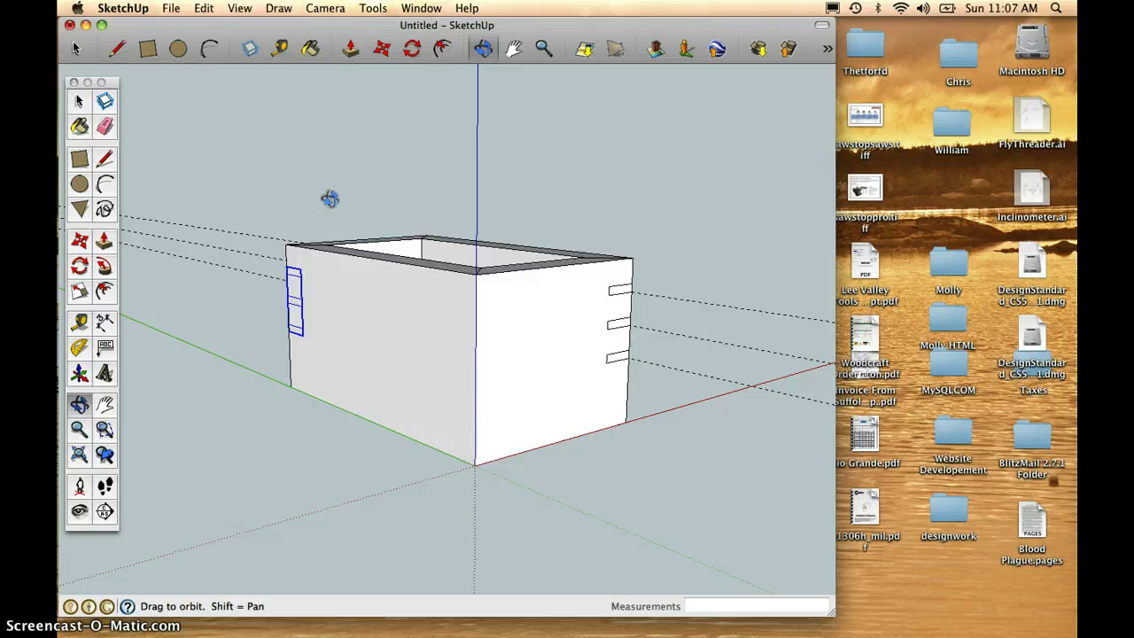
pyautogui.press('super+v')
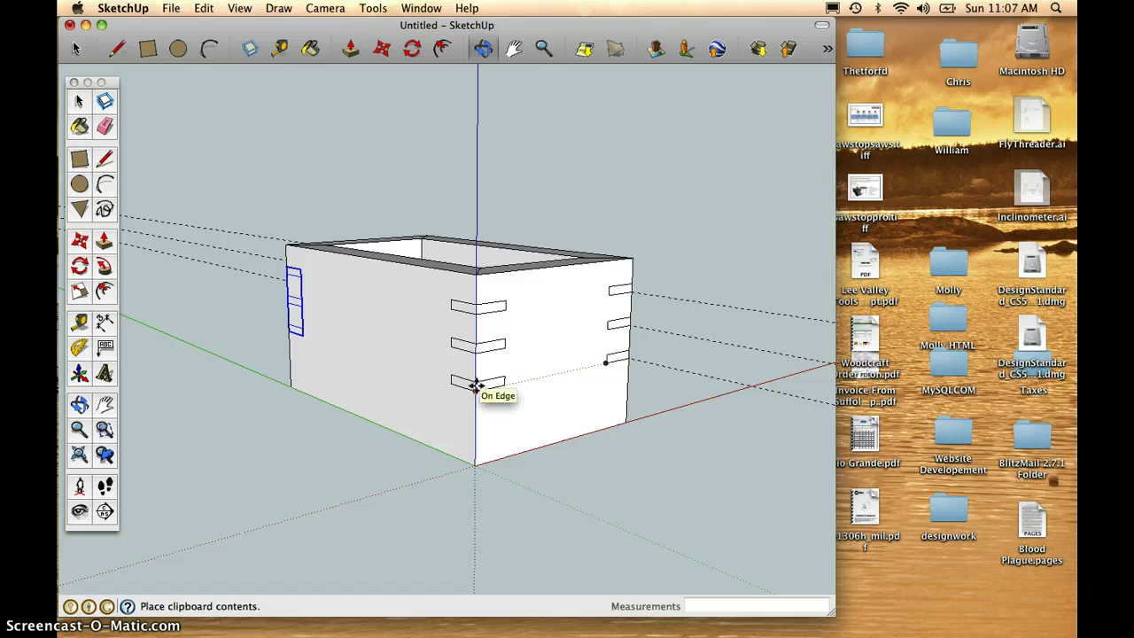
pyautogui.click(476, 385)
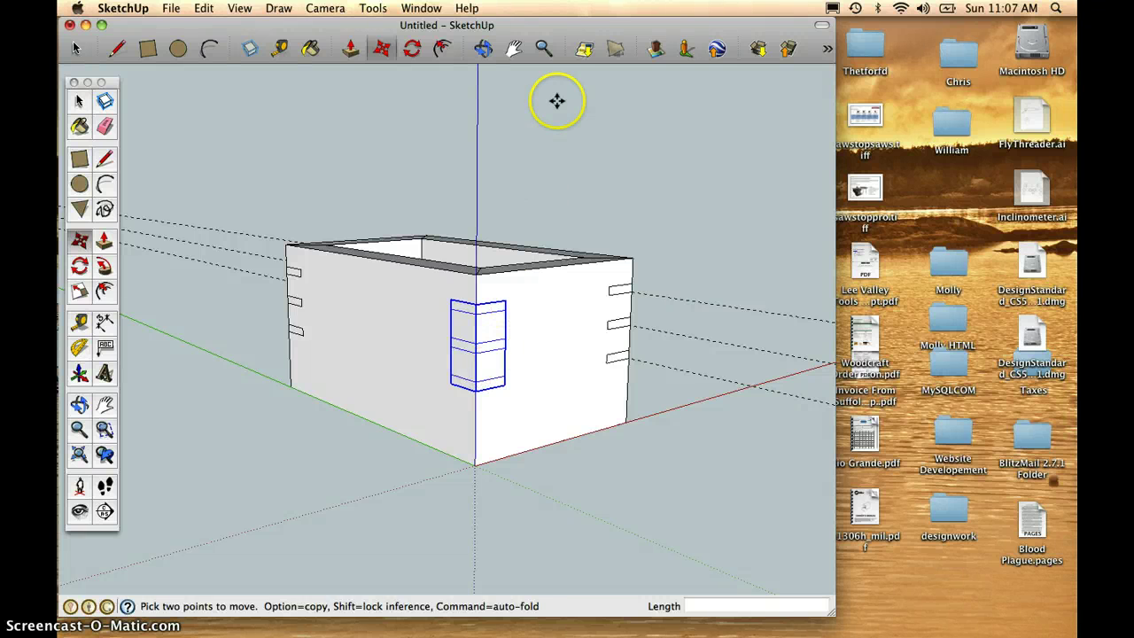
pyautogui.click(489, 47)
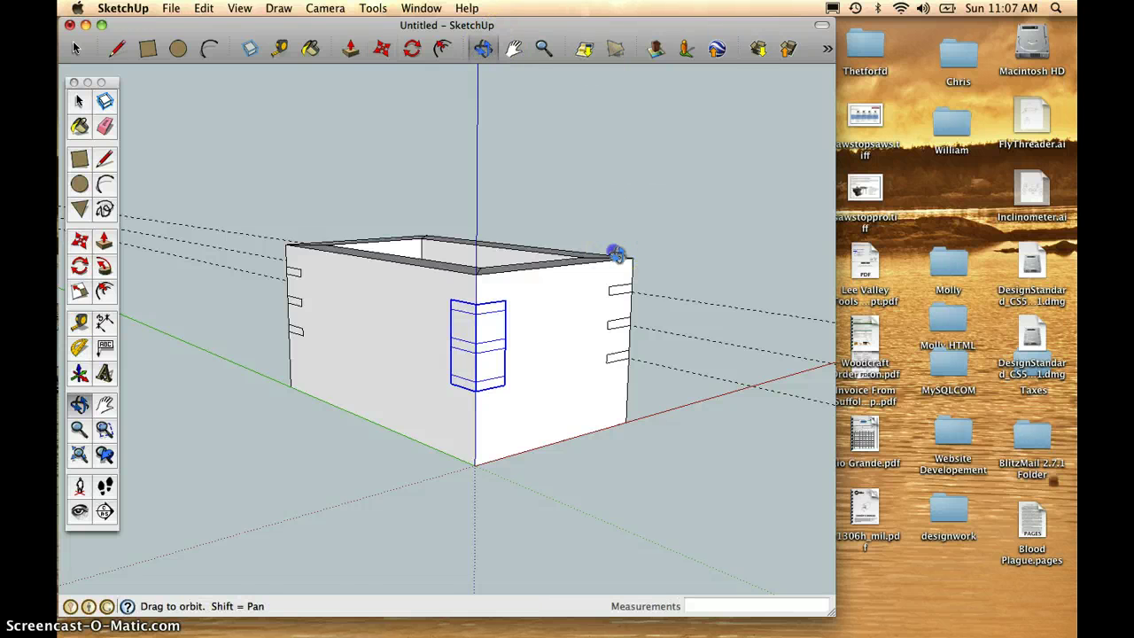
# - Inspect the keys in all four corners with the X-ray face style turned on, and turn X-ray off again
pyautogui.moveTo(612, 251); pyautogui.dragTo(396, 330)
pyautogui.moveTo(481, 263); pyautogui.dragTo(296, 242)
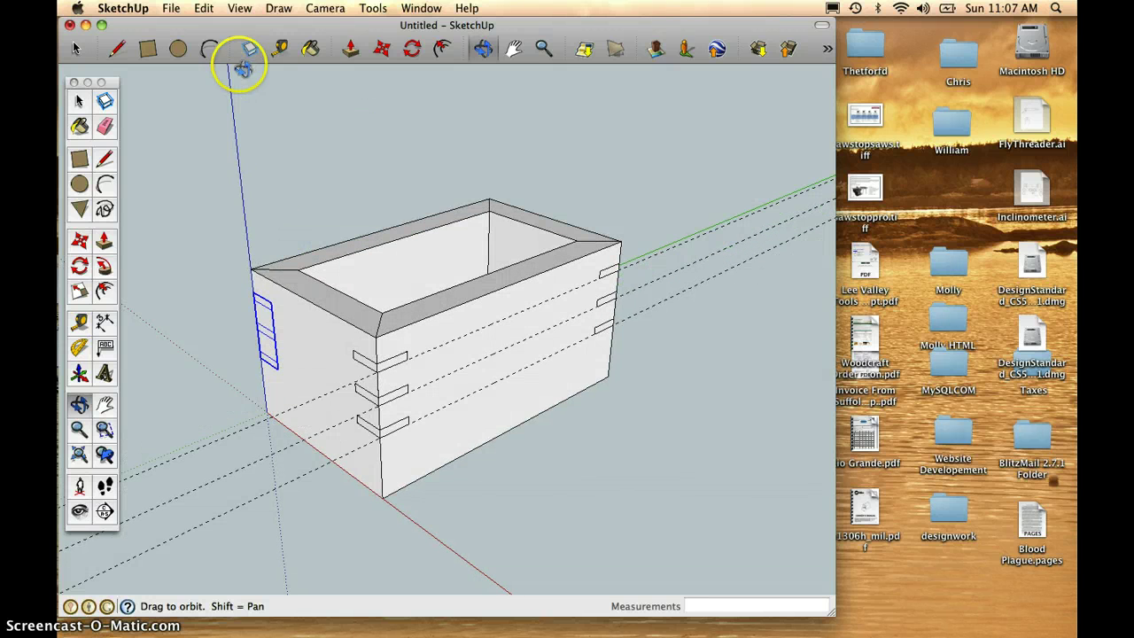
pyautogui.click(241, 8)
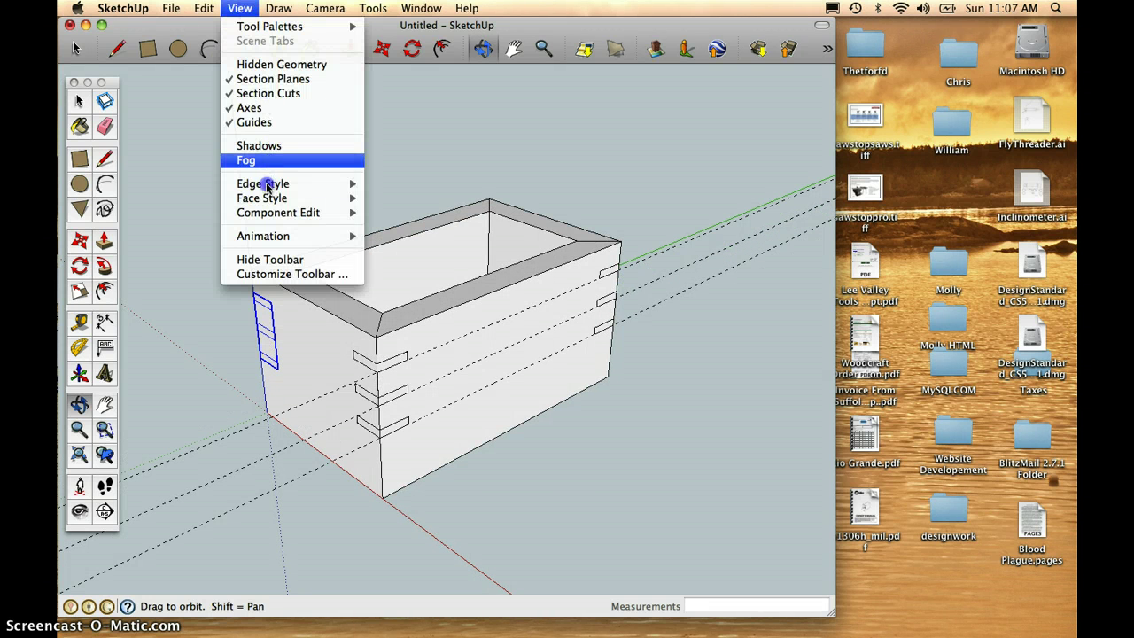
pyautogui.moveTo(276, 200)
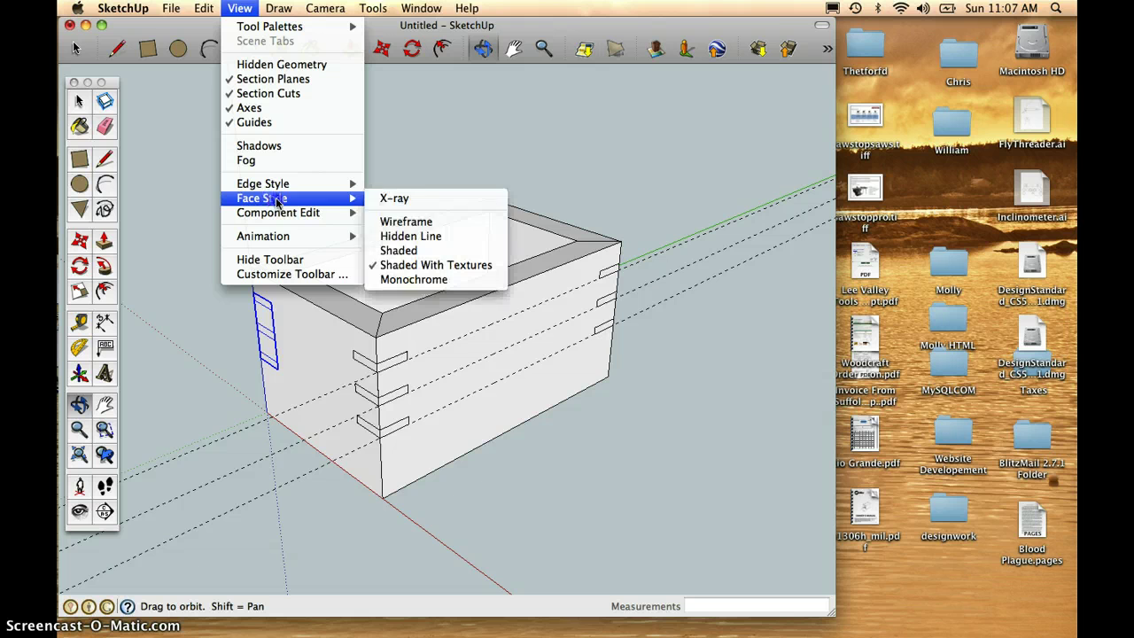
pyautogui.click(409, 197)
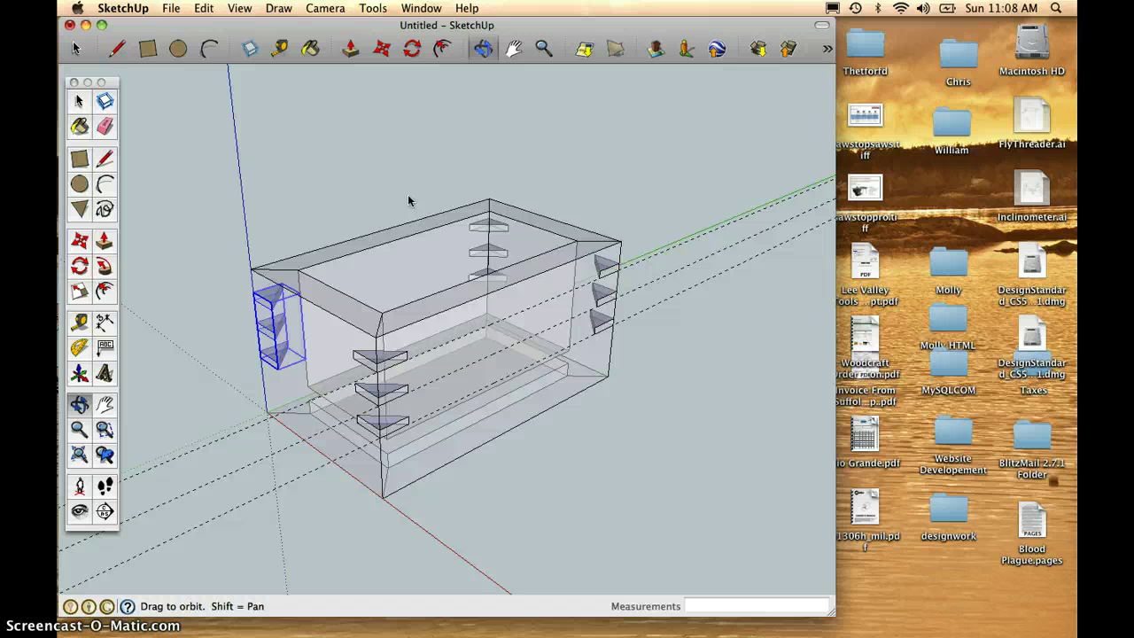
pyautogui.click(242, 9)
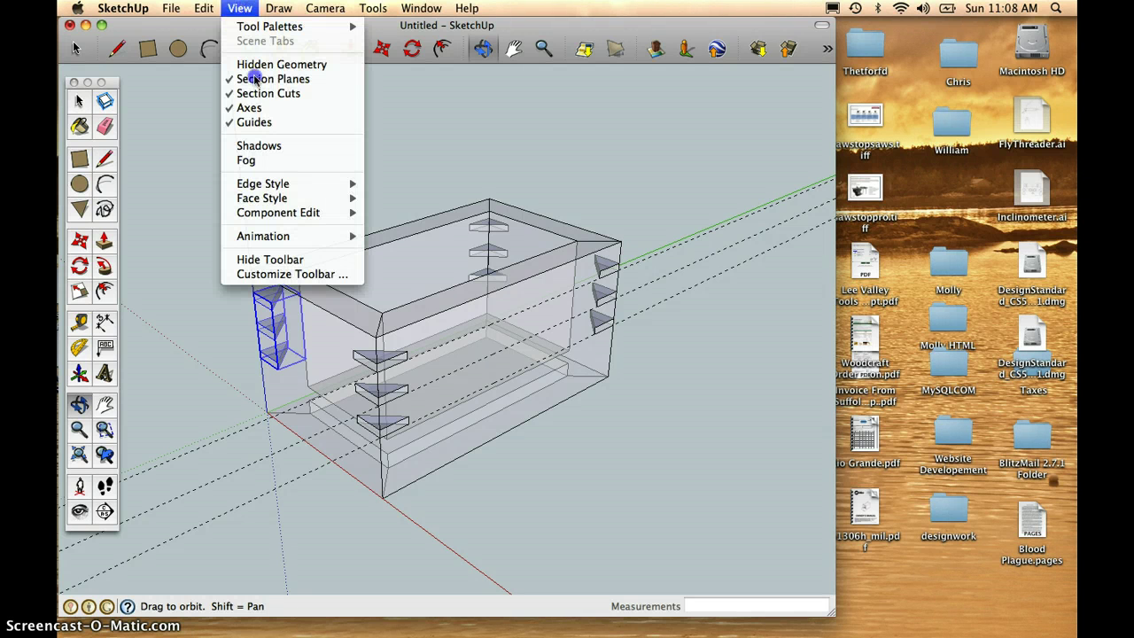
pyautogui.moveTo(264, 199)
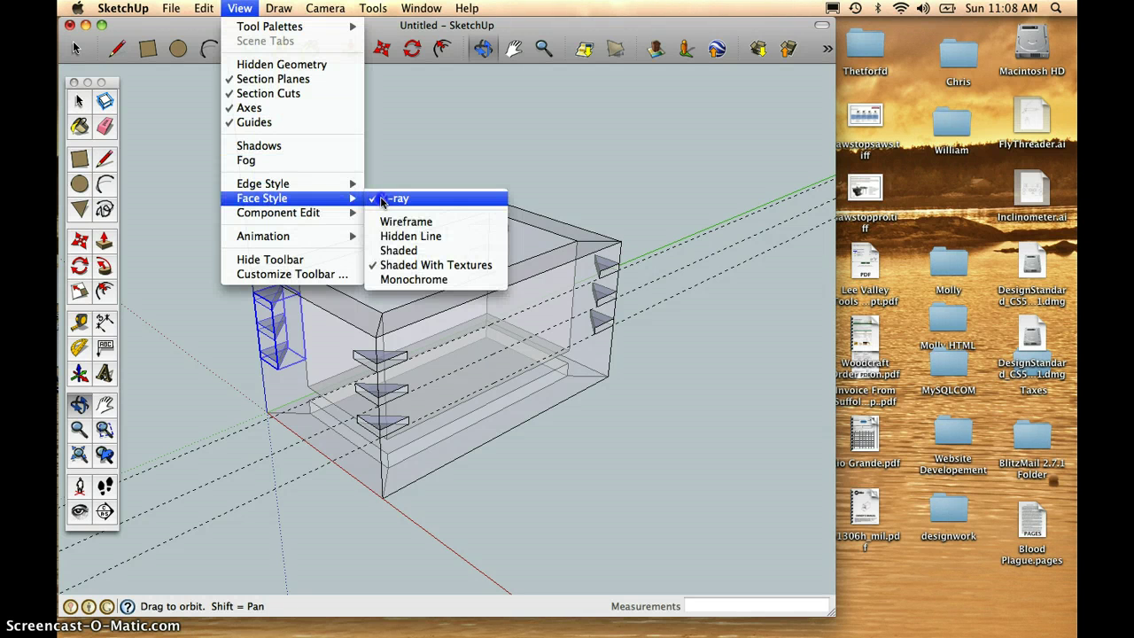
pyautogui.click(390, 200)
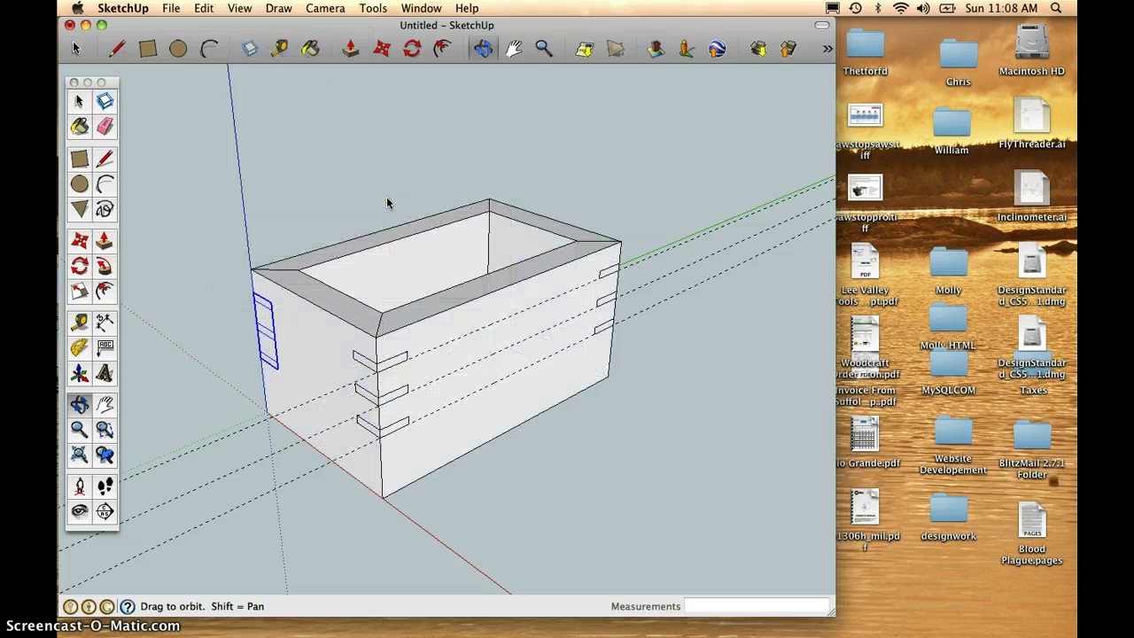
# - Hide the guides and the drawing axes, and deselect the key component
pyautogui.click(240, 9)
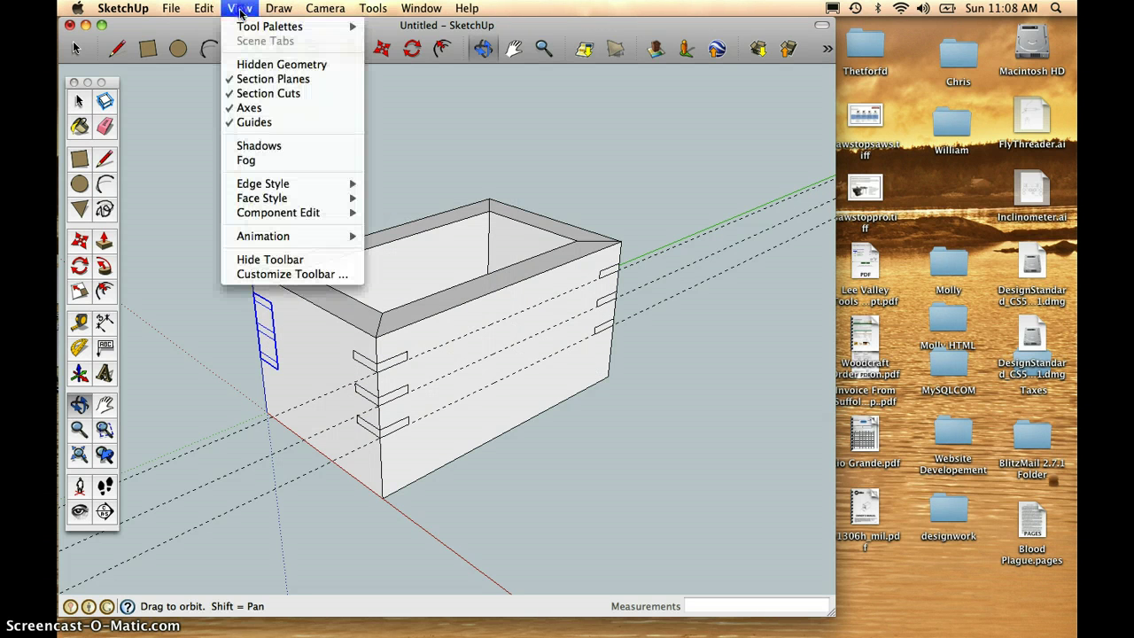
pyautogui.click(253, 124)
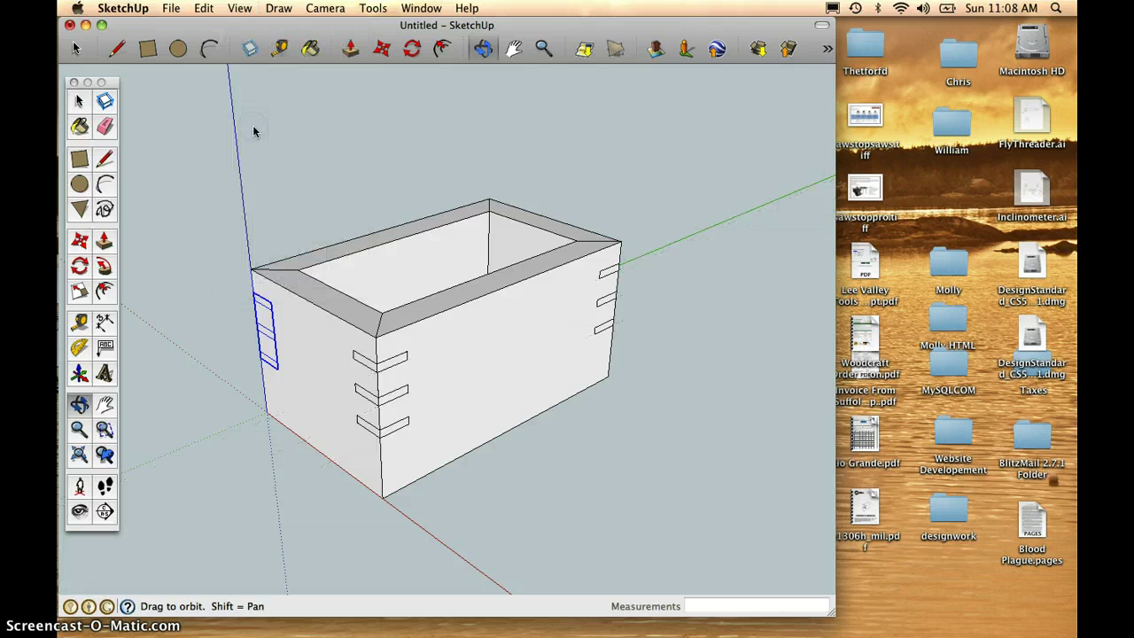
pyautogui.click(237, 9)
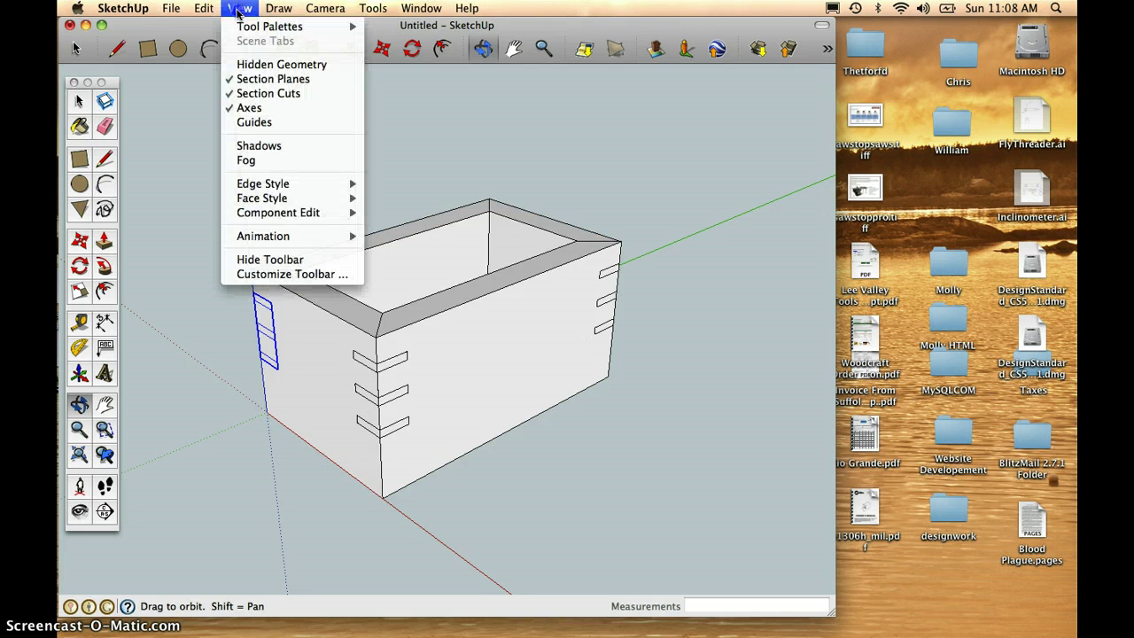
pyautogui.click(248, 106)
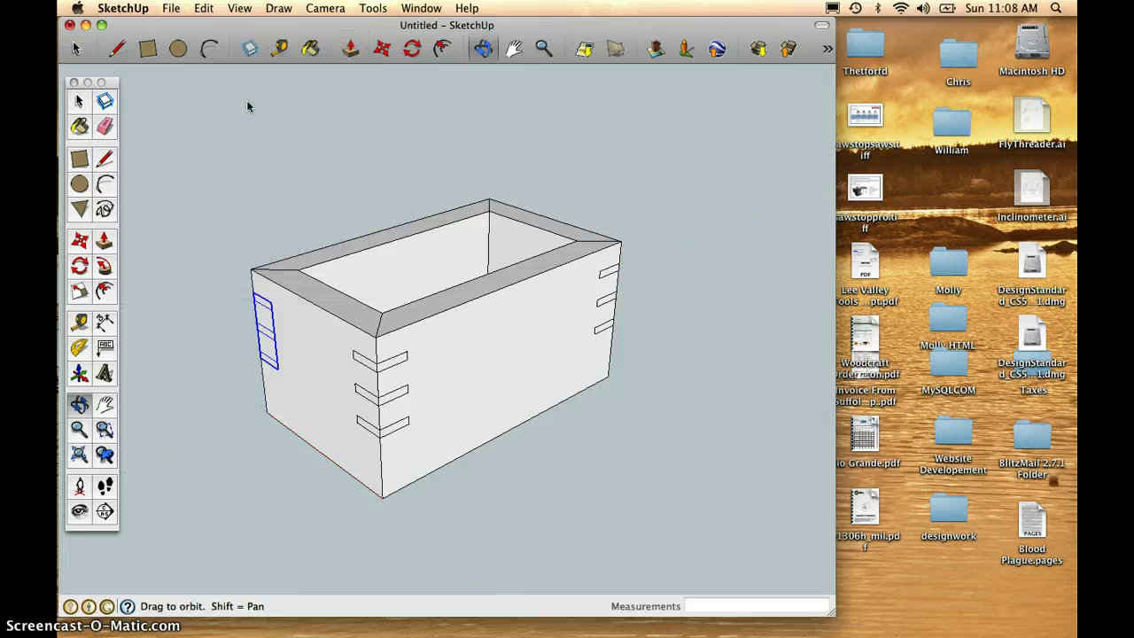
pyautogui.click(85, 71)
pyautogui.click(76, 49)
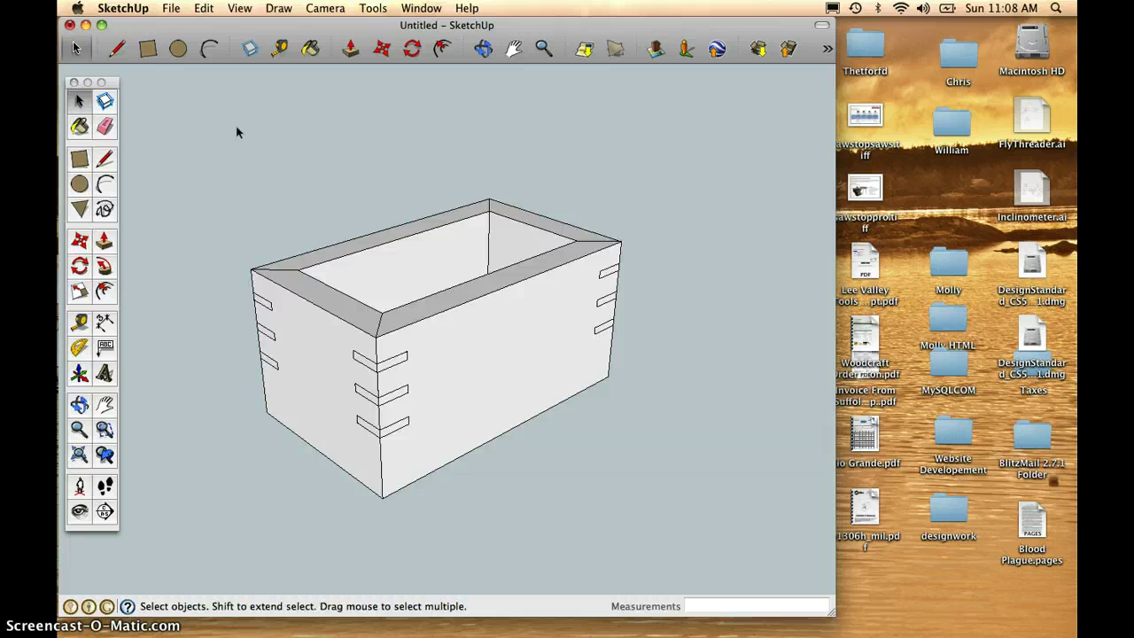
# - Save the model to the Desktop as box1.skp
pyautogui.click(483, 48)
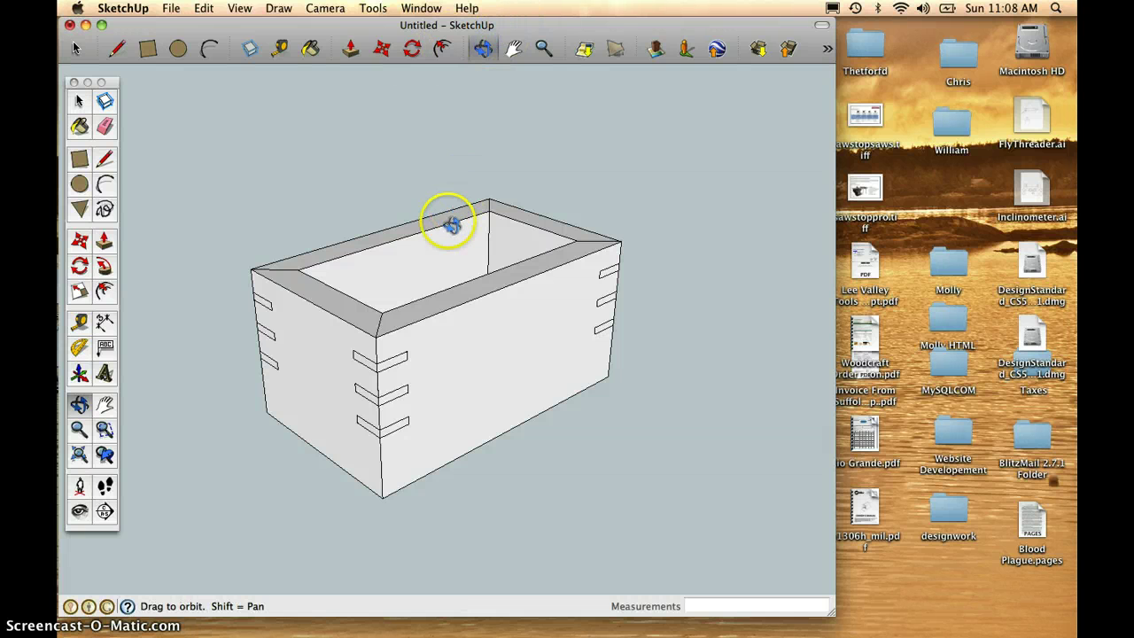
pyautogui.moveTo(452, 225); pyautogui.dragTo(506, 304)
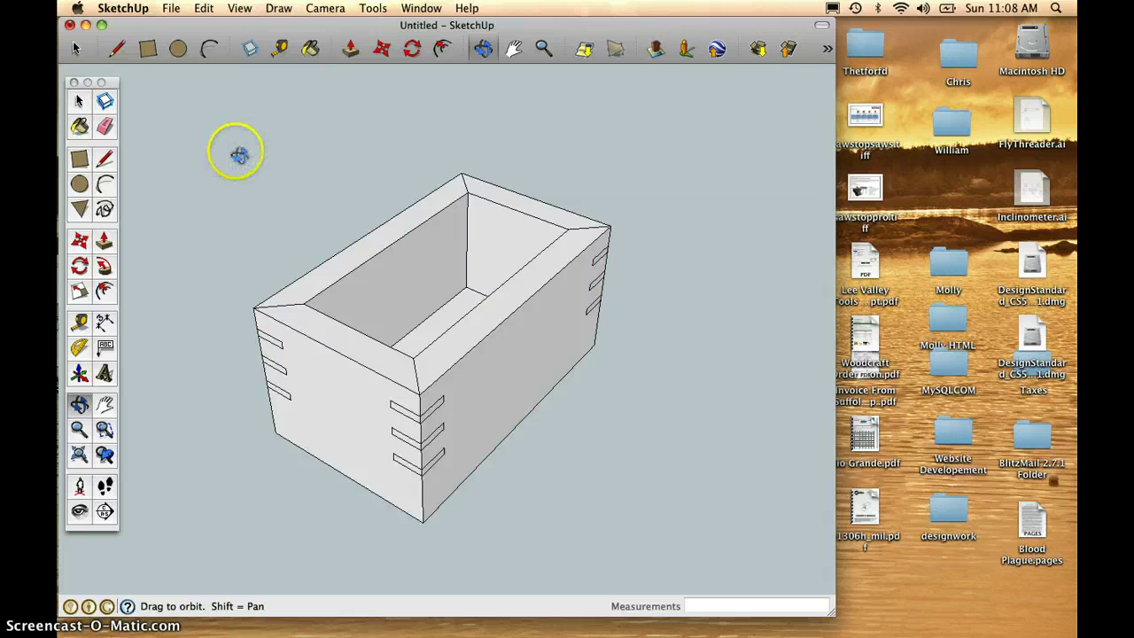
pyautogui.click(171, 11)
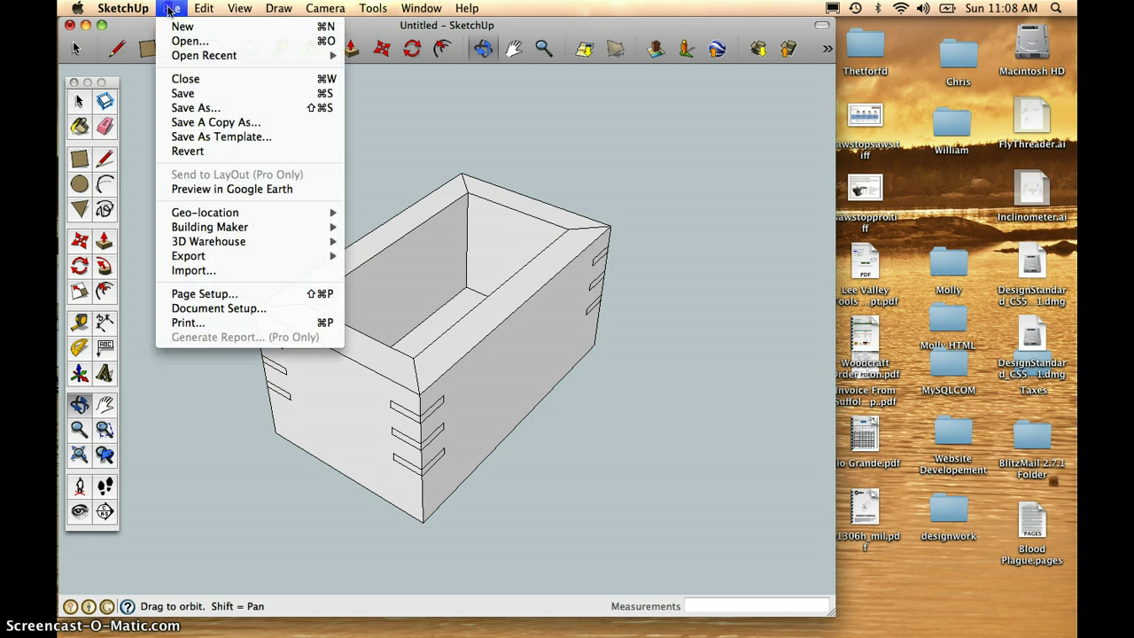
pyautogui.click(194, 93)
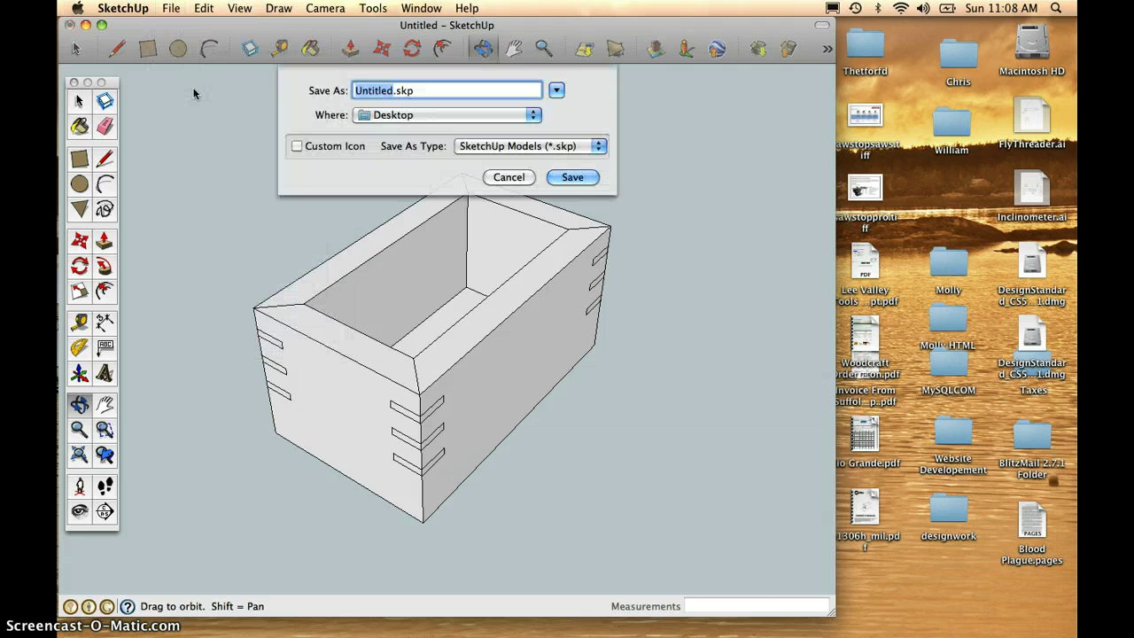
pyautogui.write('box')
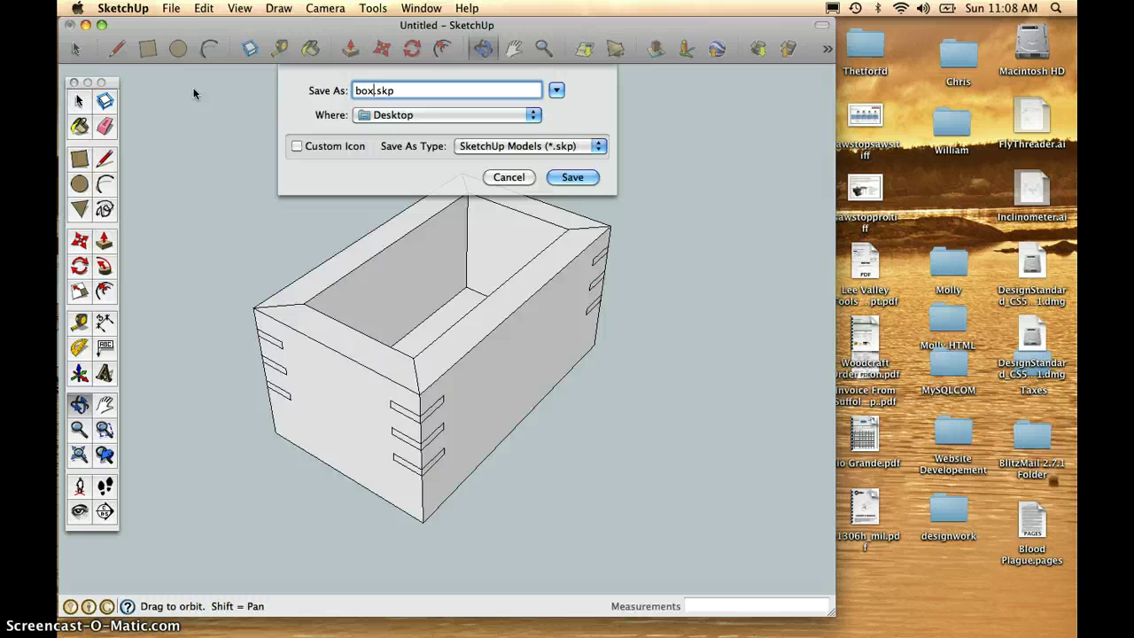
pyautogui.write('1')
pyautogui.click(590, 179)
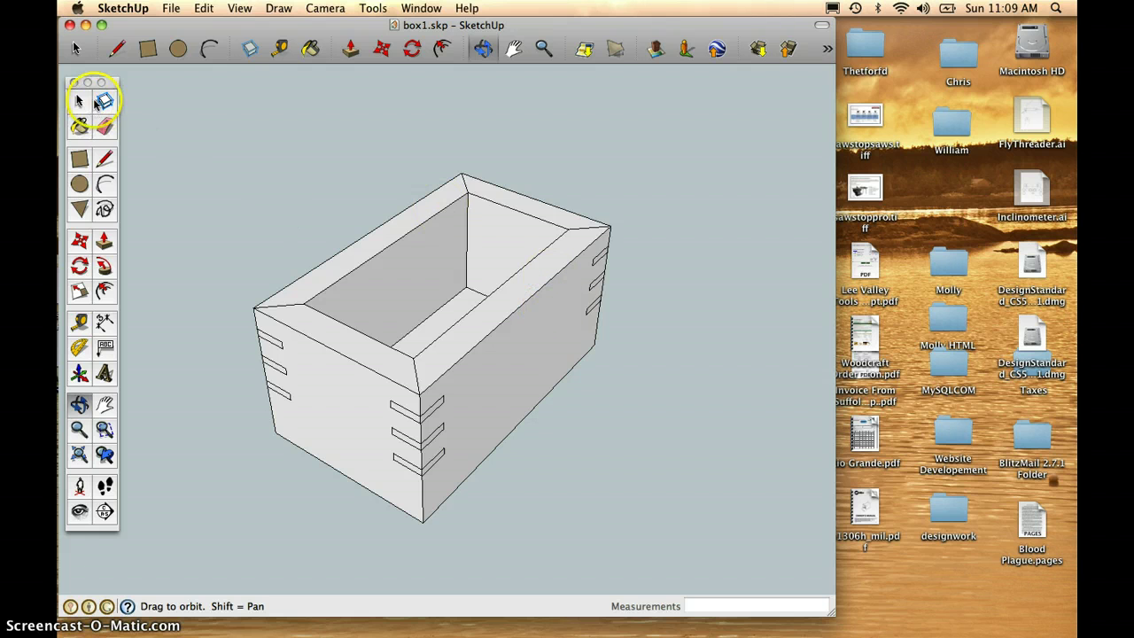
# - Try to move only the outer top edge of the box's long side outward
pyautogui.click(80, 103)
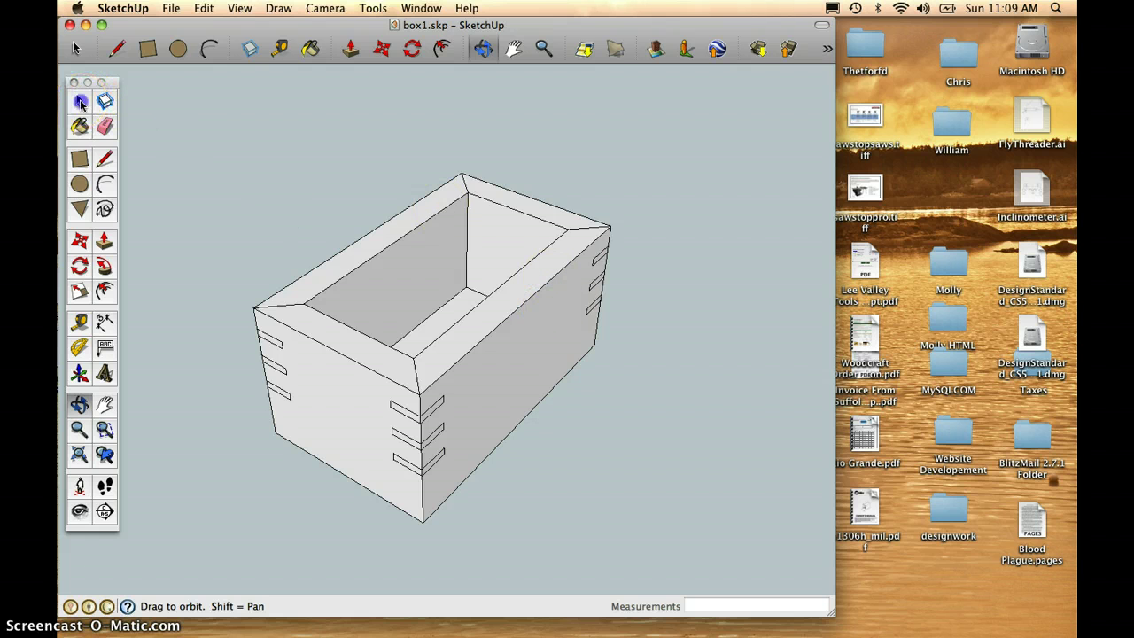
pyautogui.click(516, 313)
pyautogui.click(515, 313)
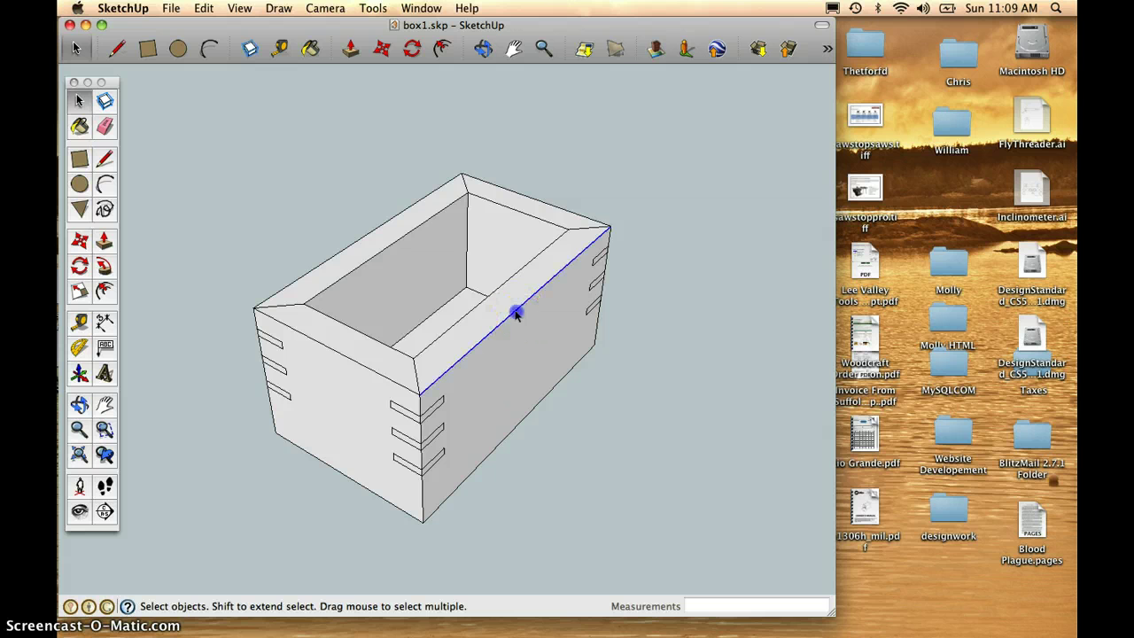
pyautogui.click(509, 316)
pyautogui.click(381, 48)
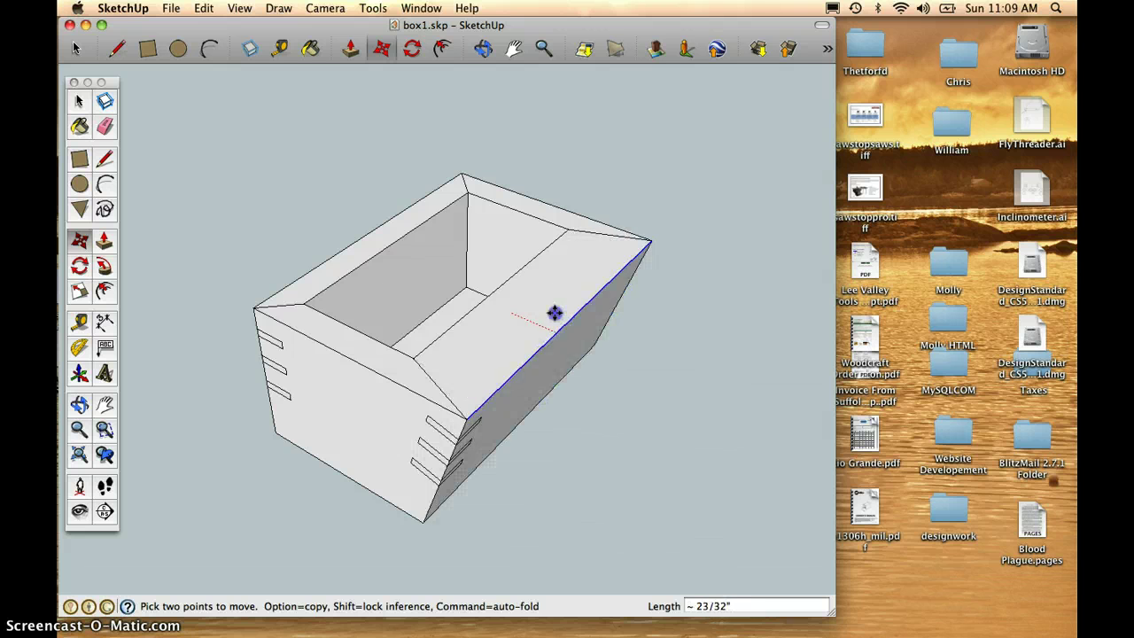
pyautogui.click(394, 123)
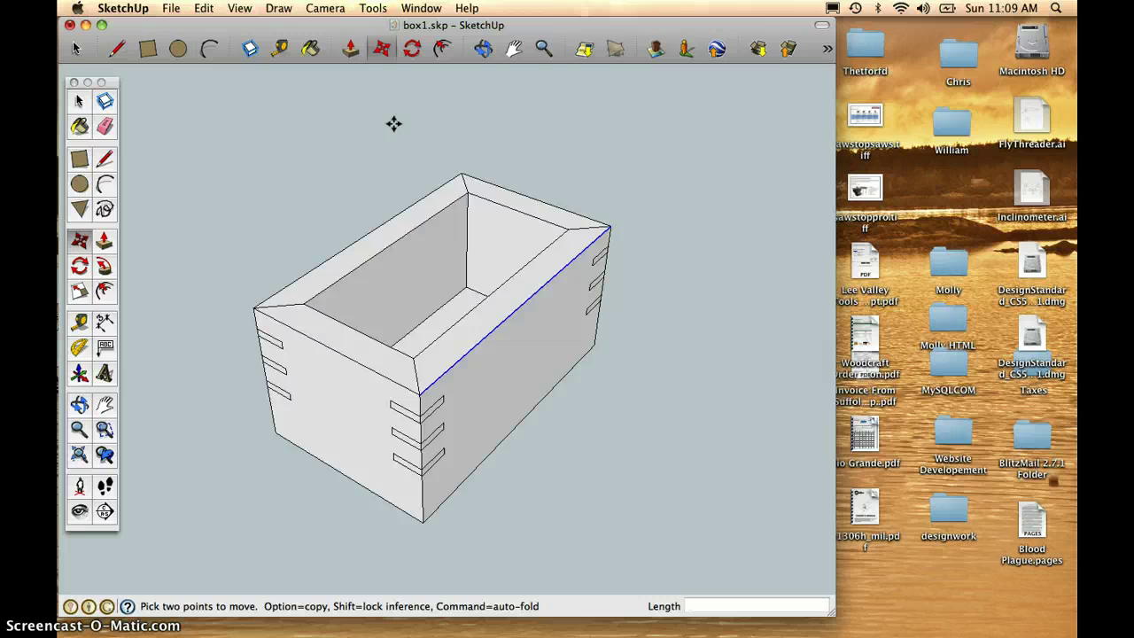
pyautogui.moveTo(535, 285); pyautogui.dragTo(505, 283)
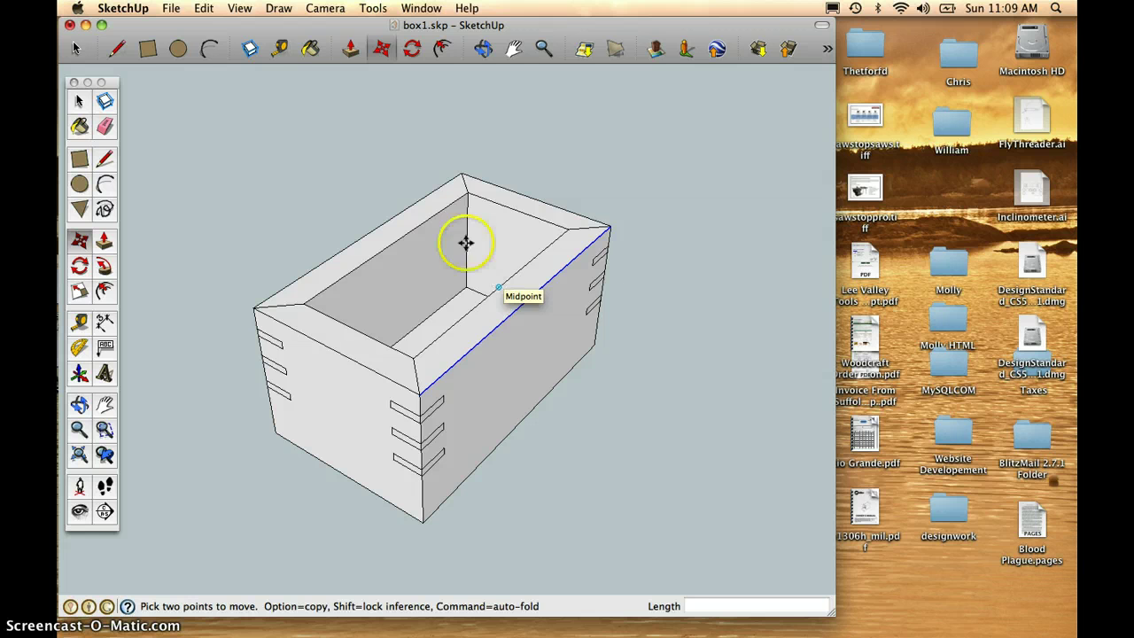
# - Try to widen the box by moving the long side's inner and outer top edges outward together, and undo the move
pyautogui.click(76, 48)
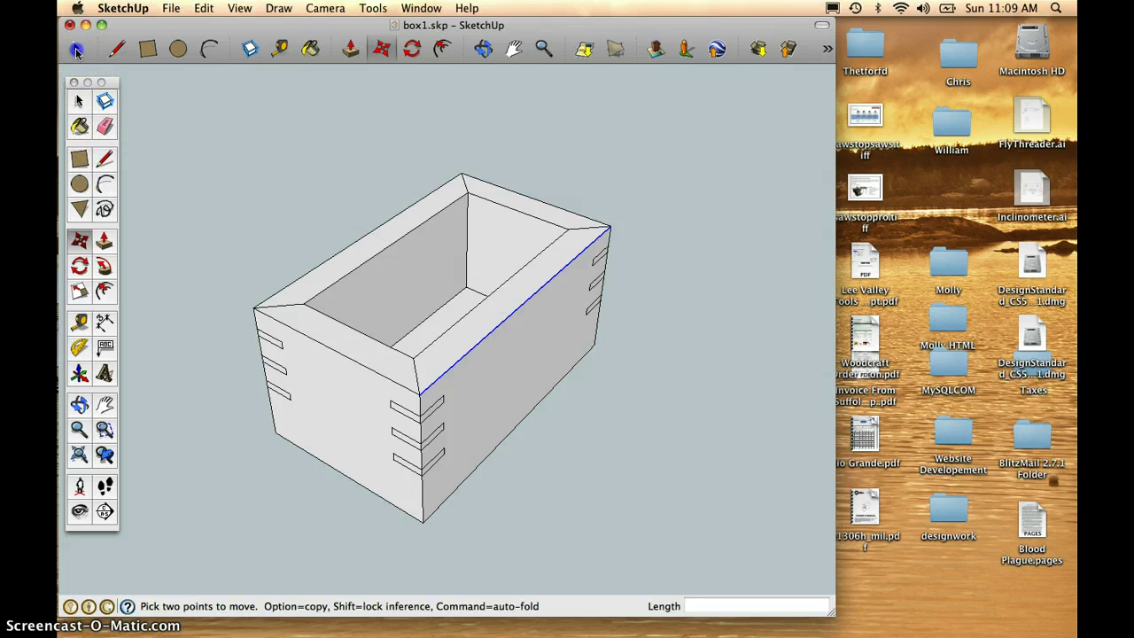
pyautogui.keyDown('shift'); pyautogui.click(493, 294); pyautogui.keyUp('shift')
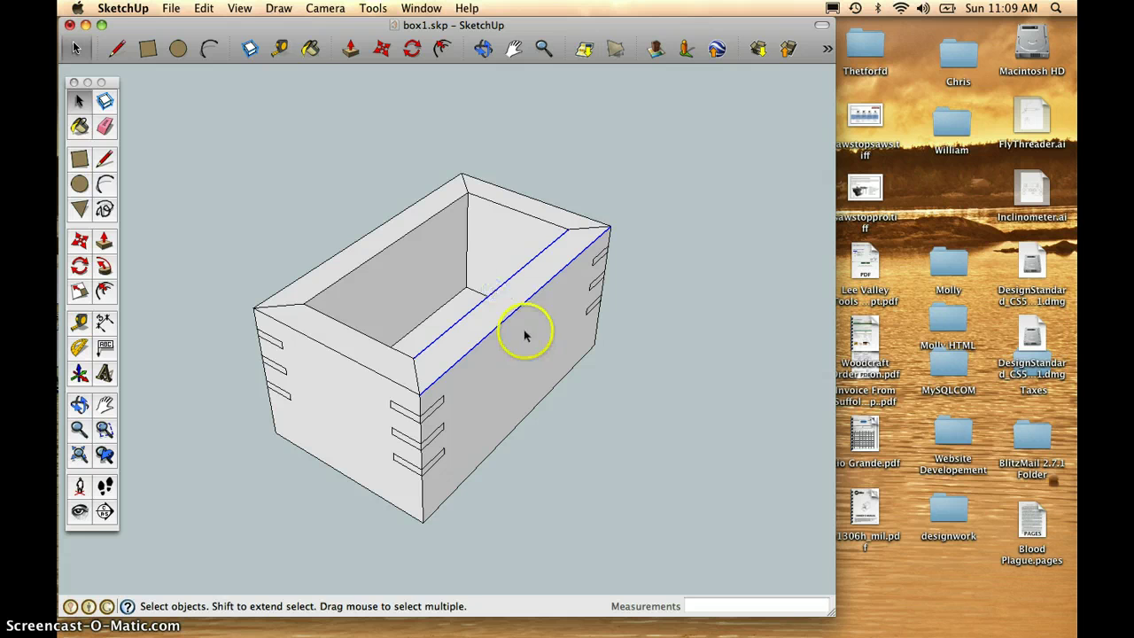
pyautogui.click(381, 47)
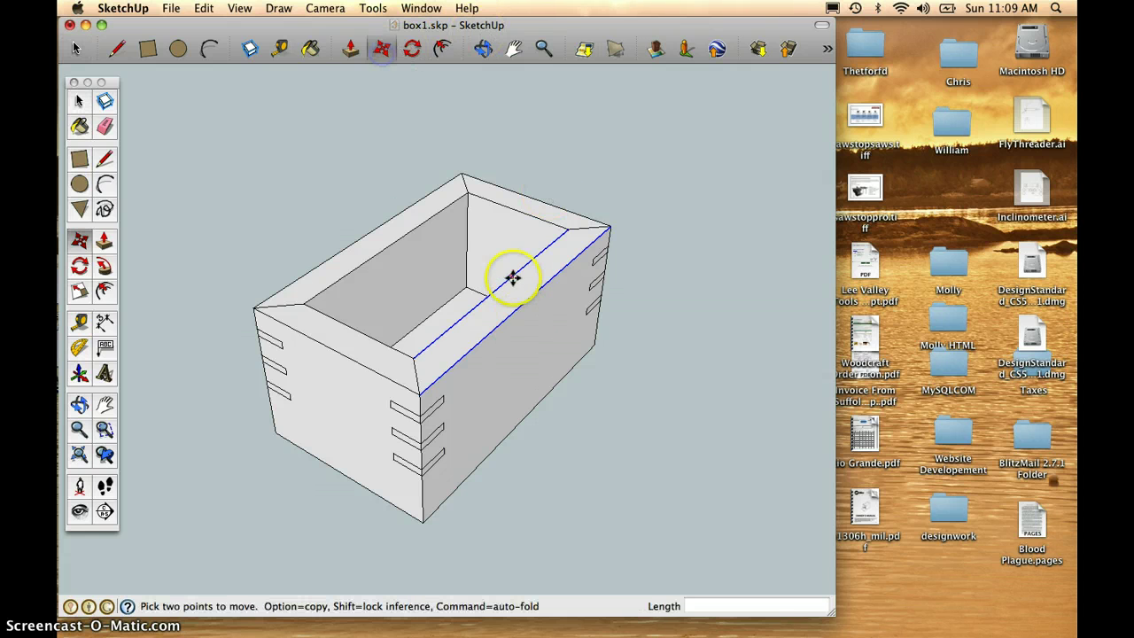
pyautogui.click(514, 308)
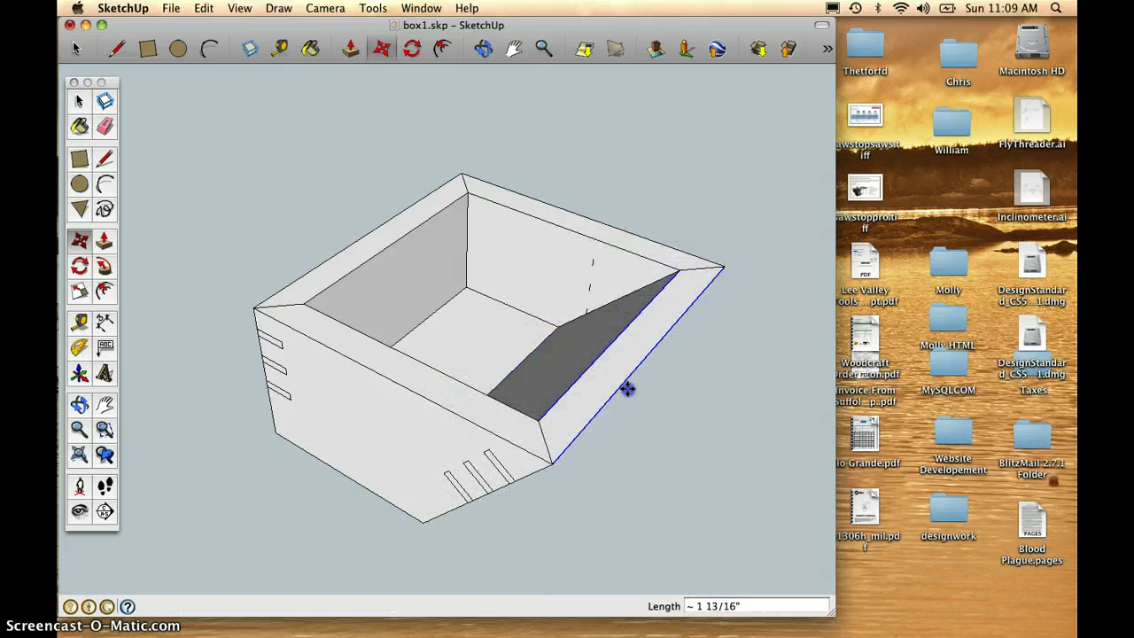
pyautogui.press('super+z')
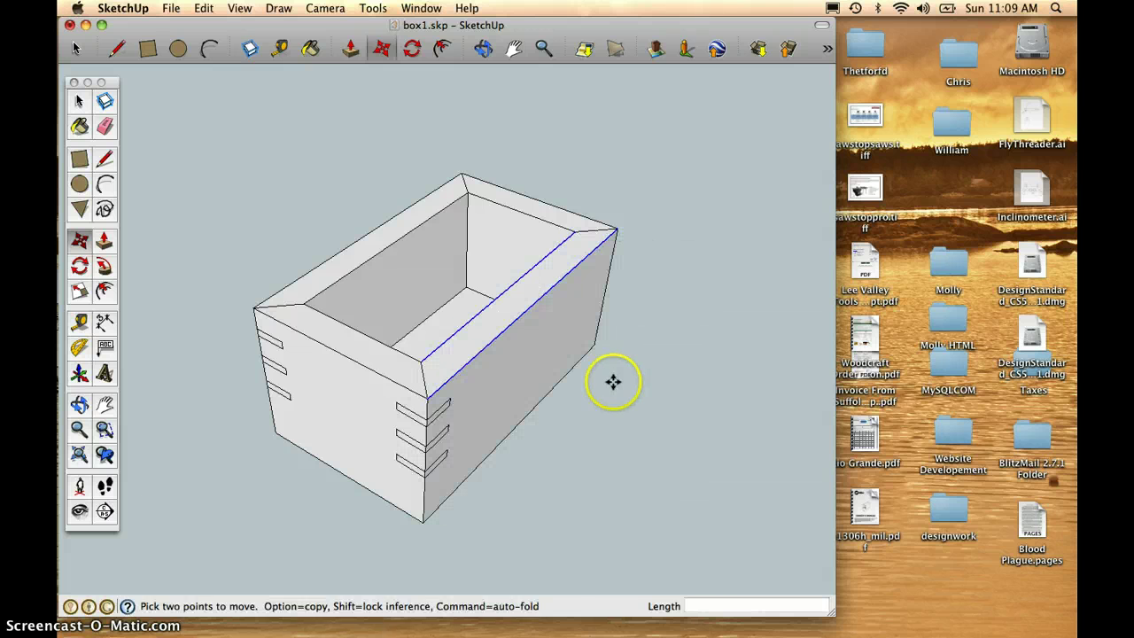
# - Try rotating the front corner's key component with the Move tool's rotation grips, and undo the rotation
pyautogui.click(77, 48)
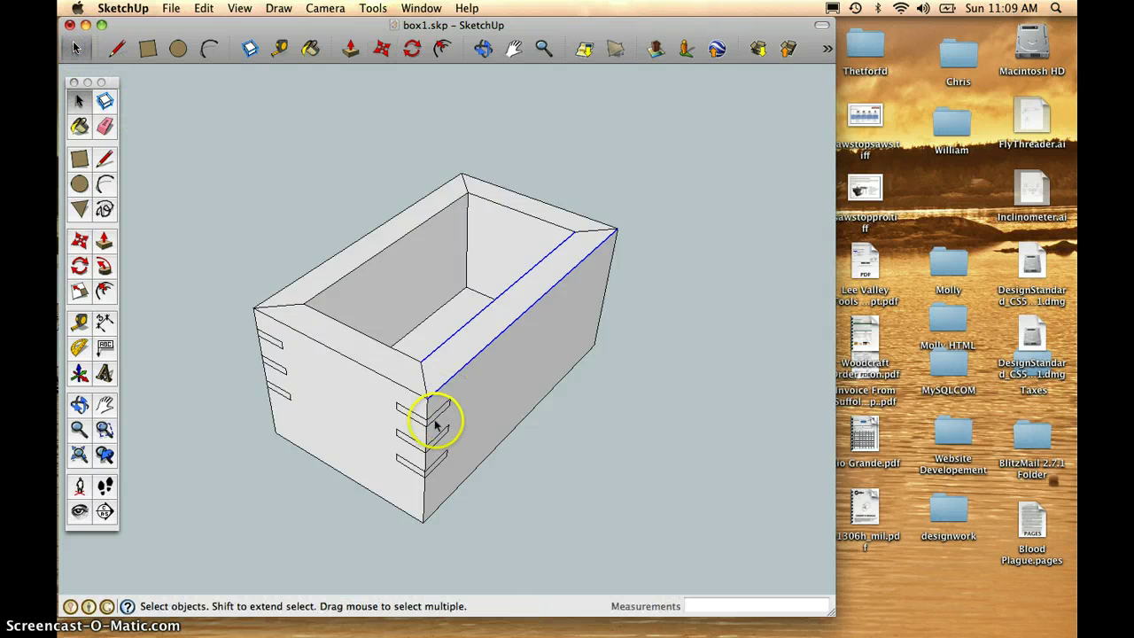
pyautogui.click(426, 423)
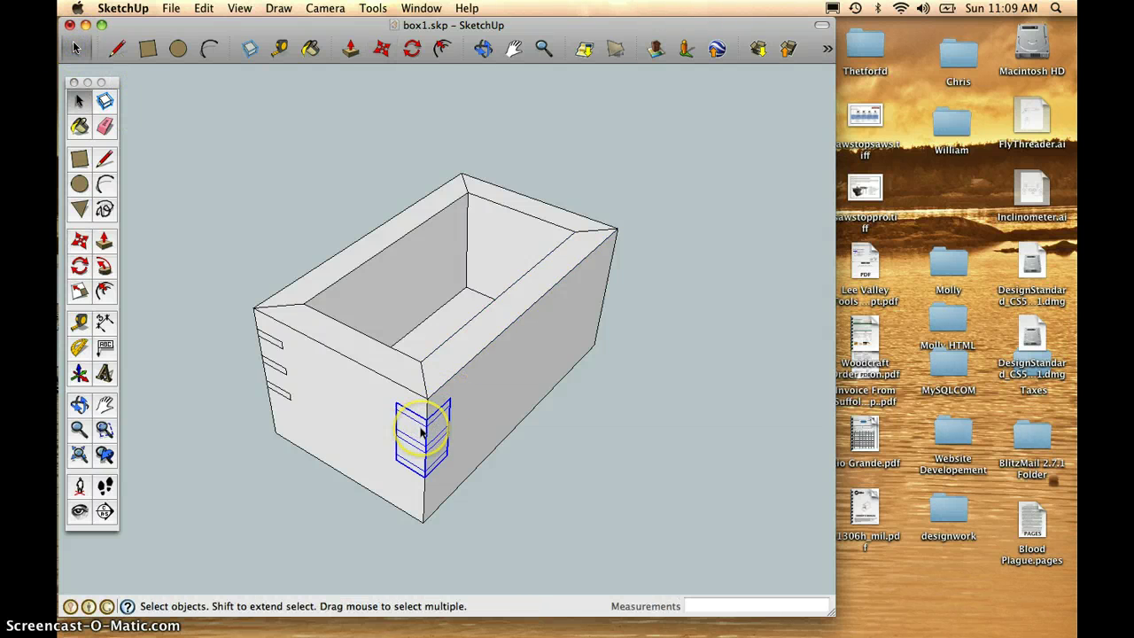
pyautogui.click(382, 49)
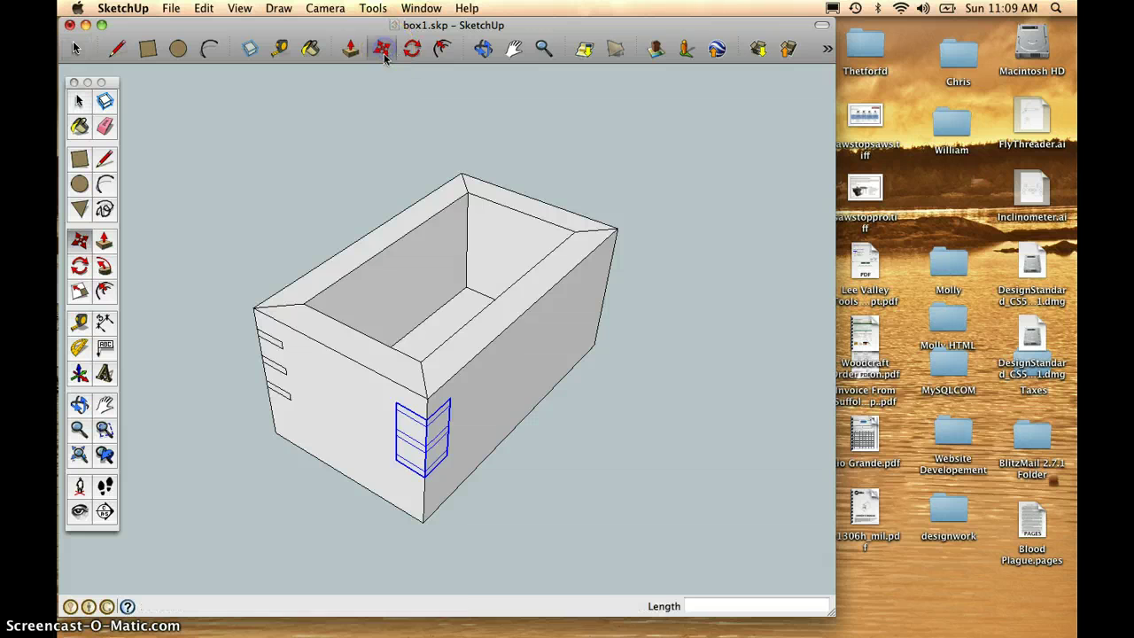
pyautogui.click(429, 447)
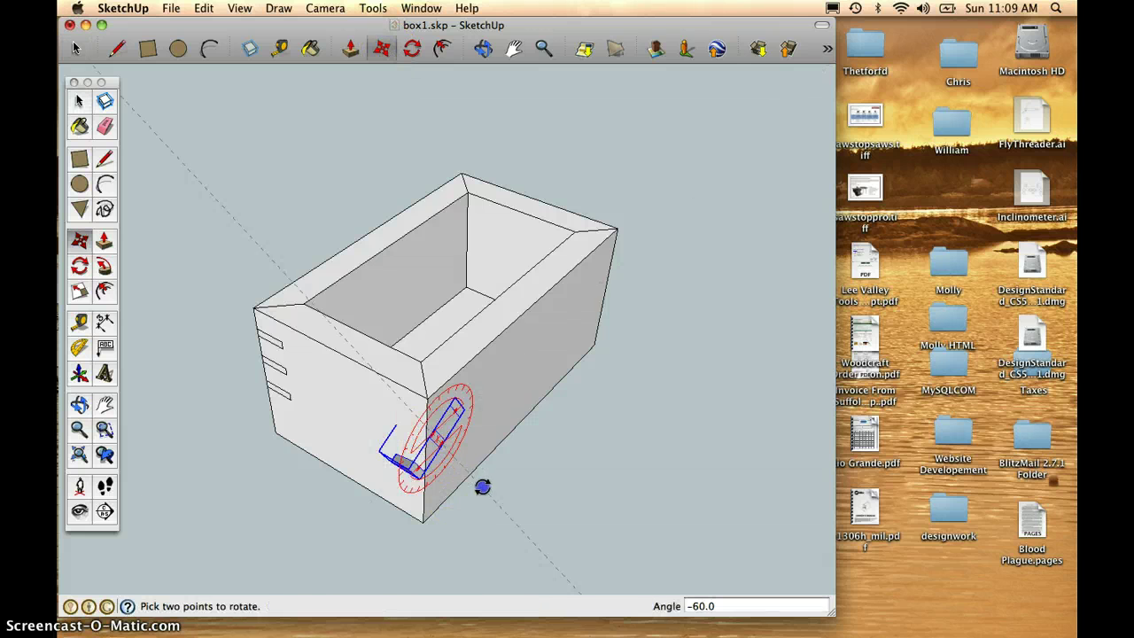
pyautogui.click(429, 444)
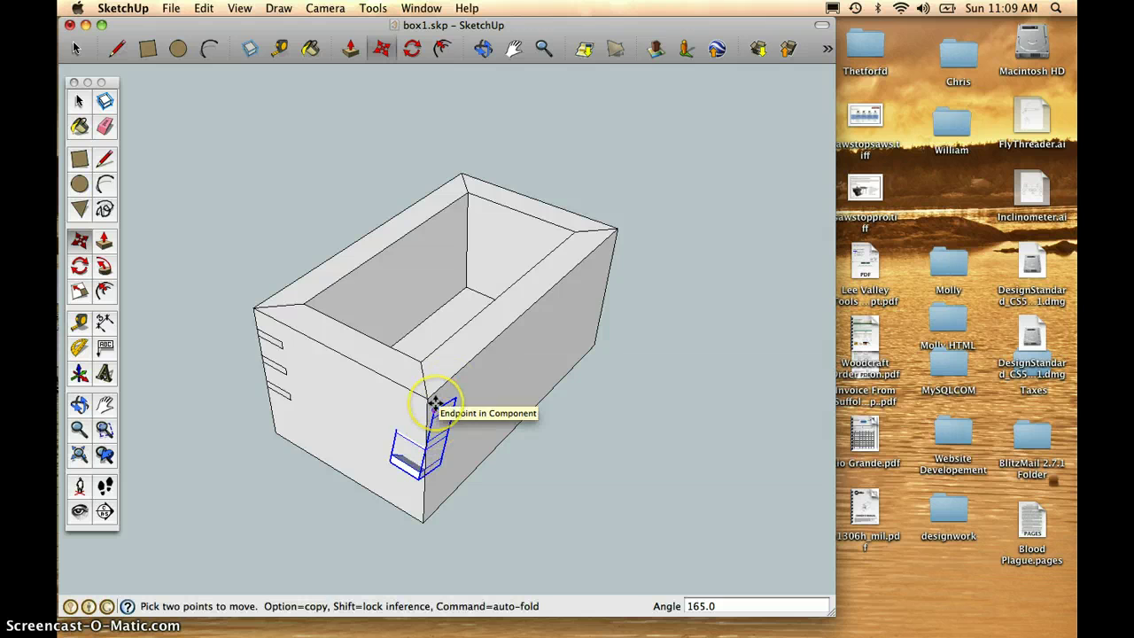
pyautogui.press('super+z')
# - Try to move the key component away from the front corner across the short side, and cancel the move
pyautogui.click(416, 418)
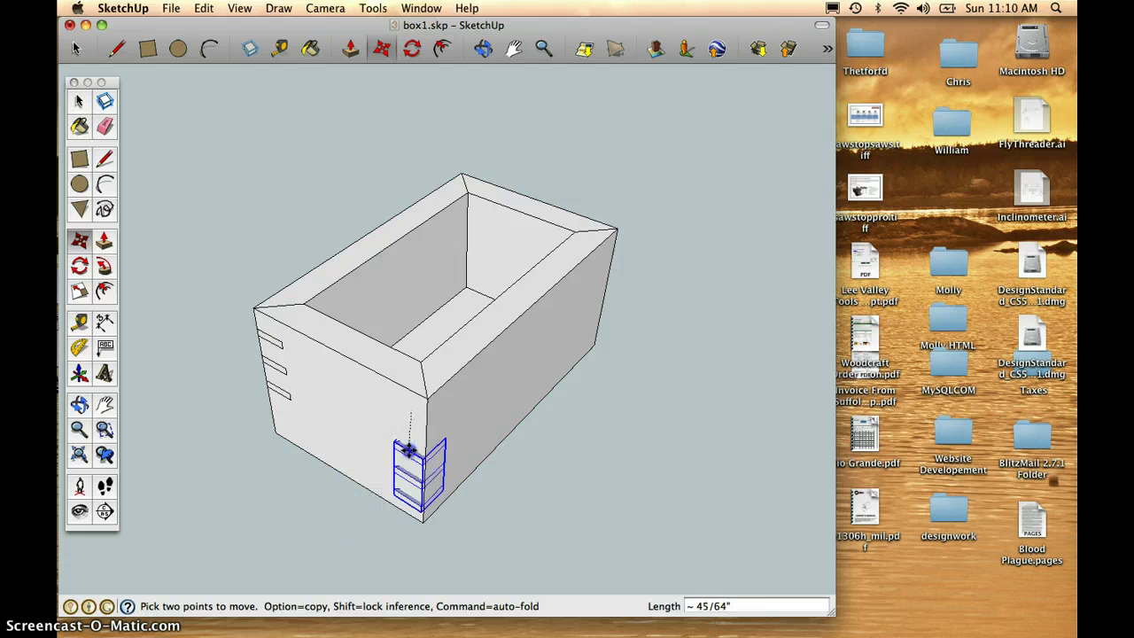
pyautogui.click(348, 447)
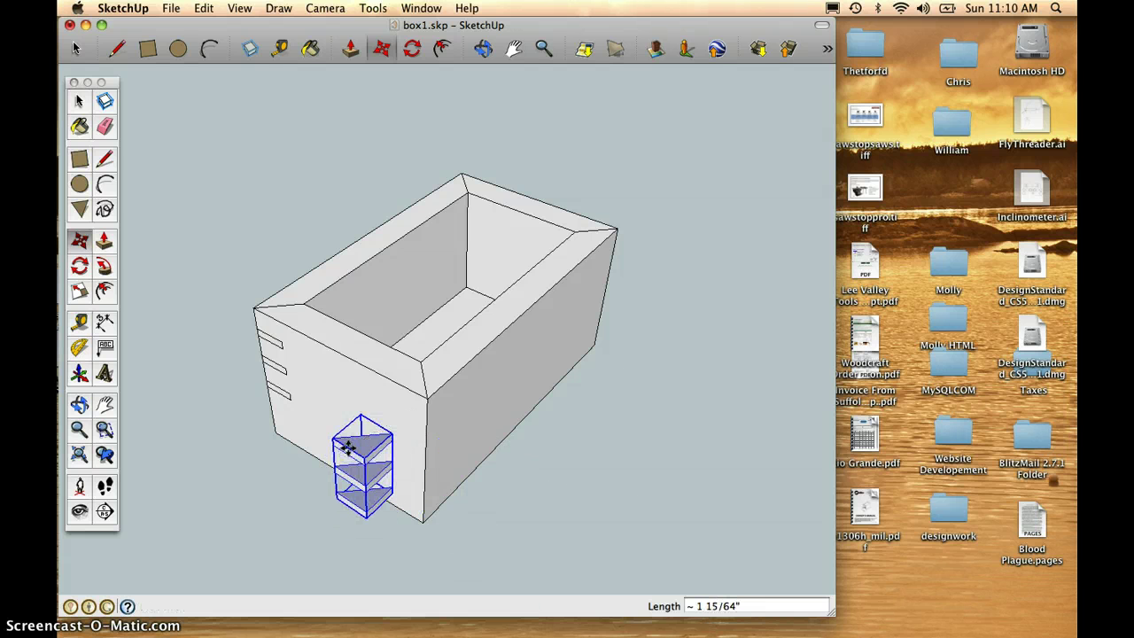
pyautogui.press('Escape')
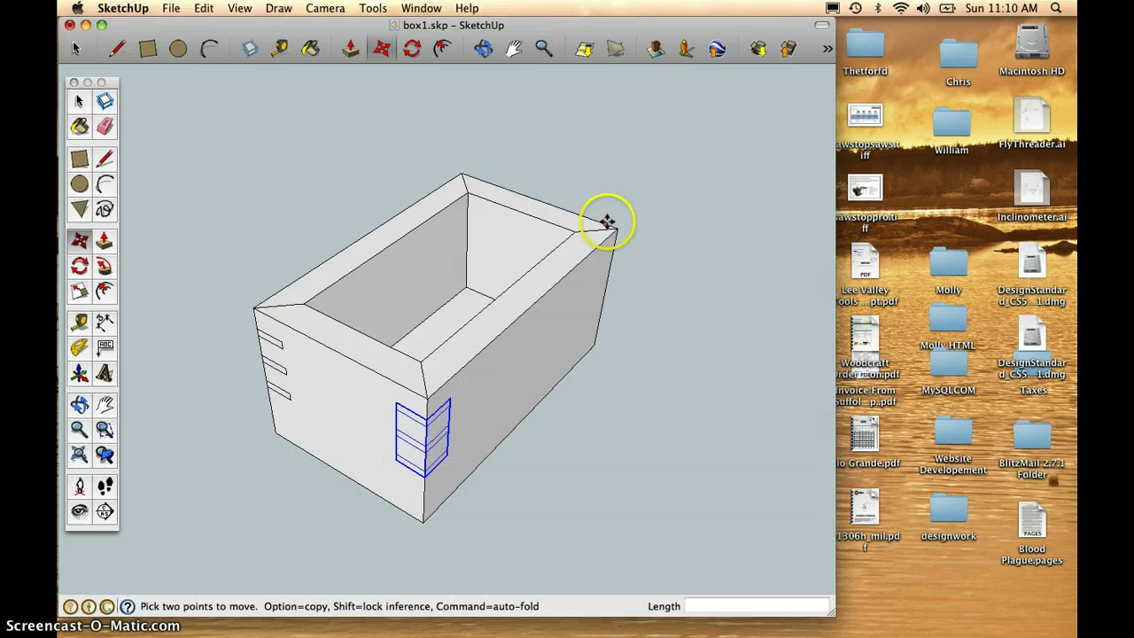